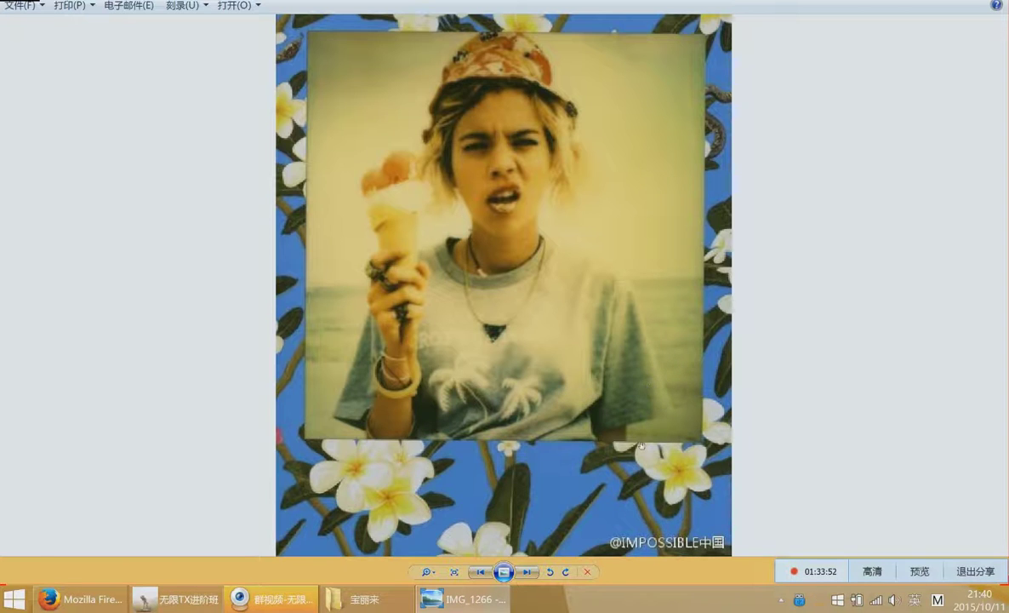
Browse the Polaroid reference photos in the 宝丽来 folder from IMG_1266 onward, zooming in on their tones, and close the viewer
click(527, 572)
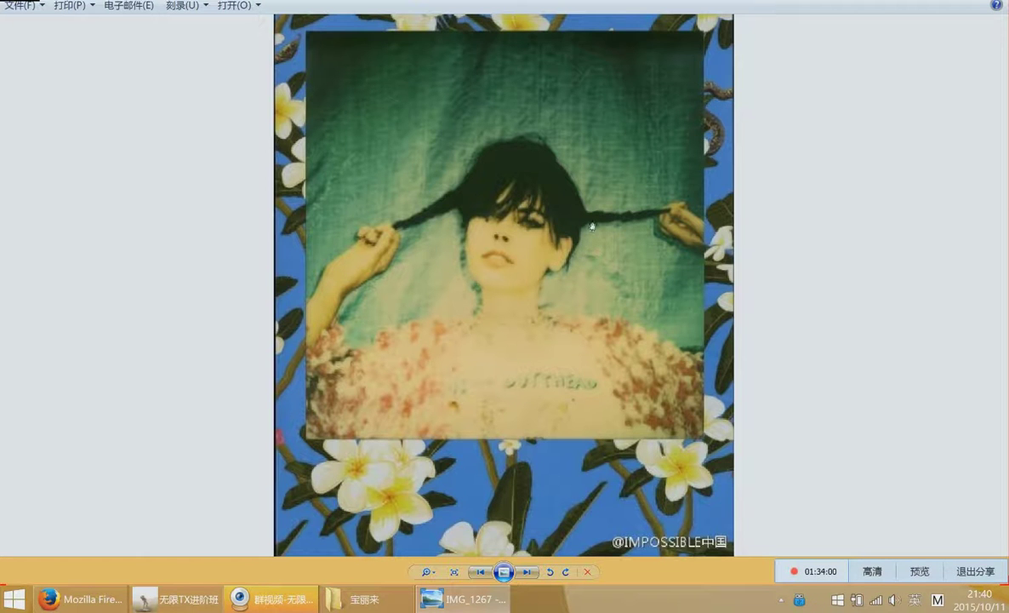
scroll(579, 264, up, 1)
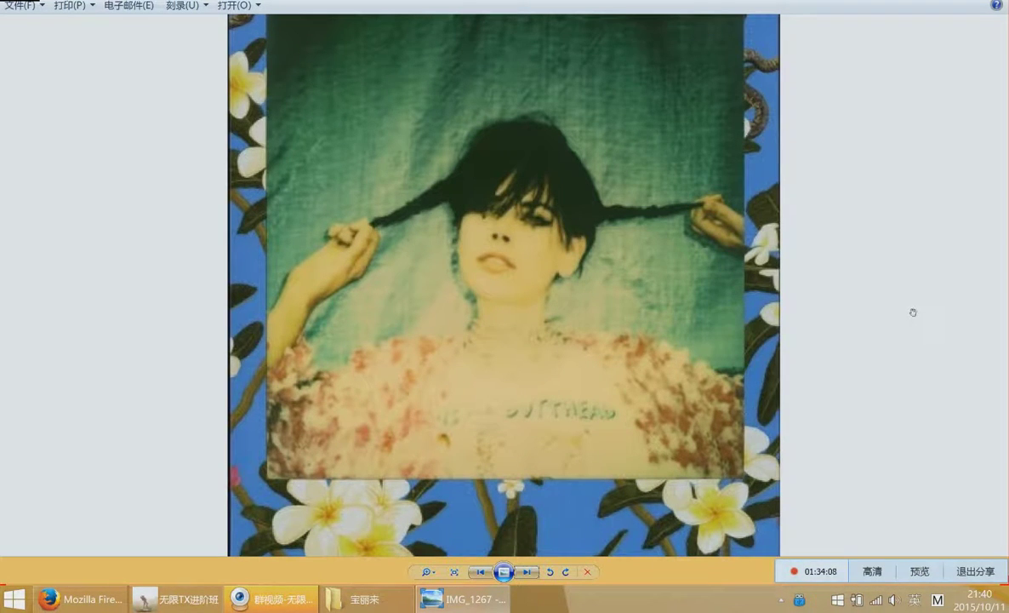
click(527, 572)
scroll(621, 404, up, 4)
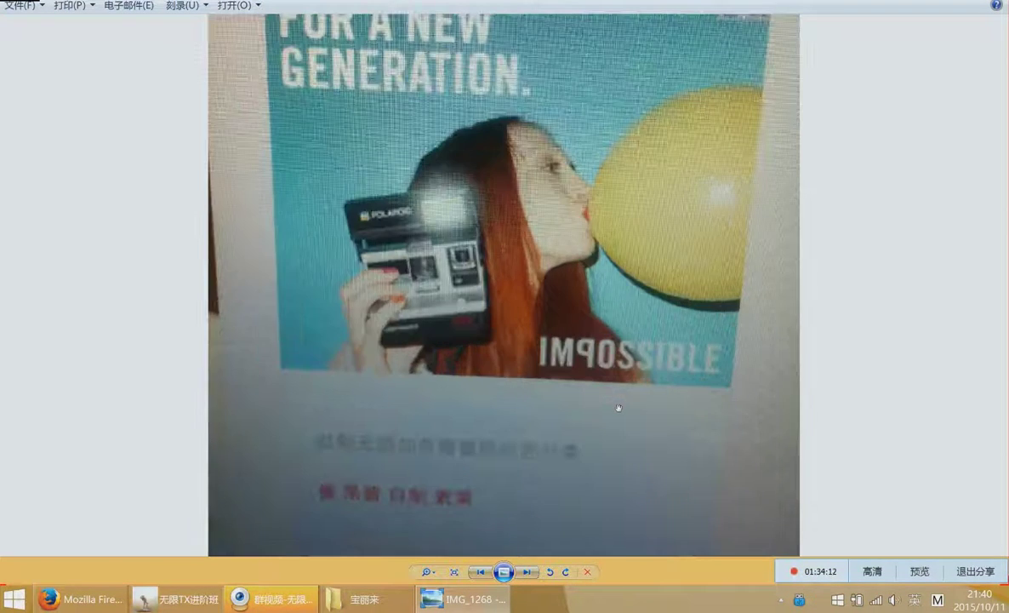
scroll(618, 408, down, 2)
click(502, 572)
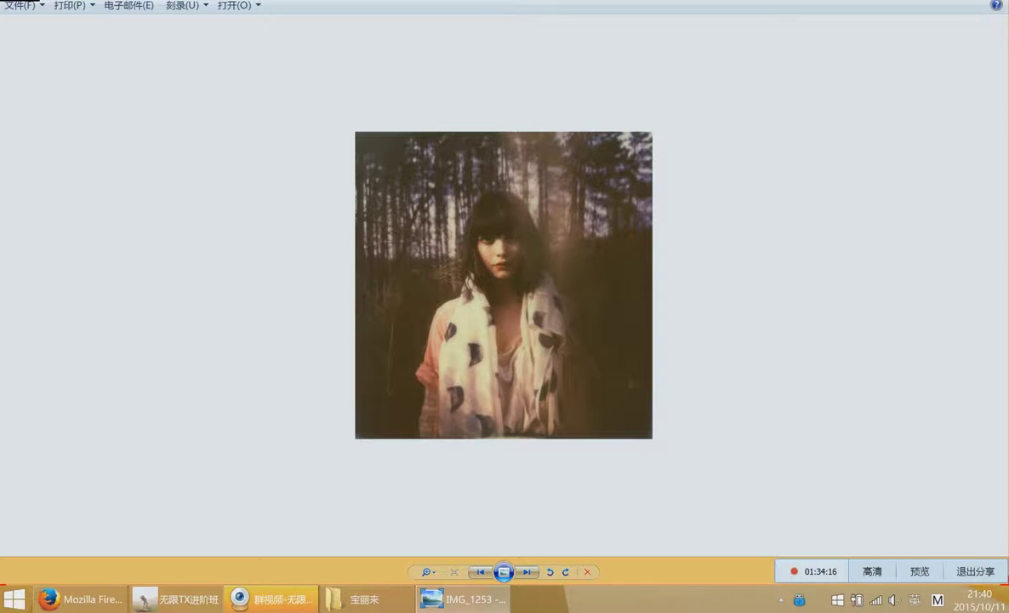
click(995, 1)
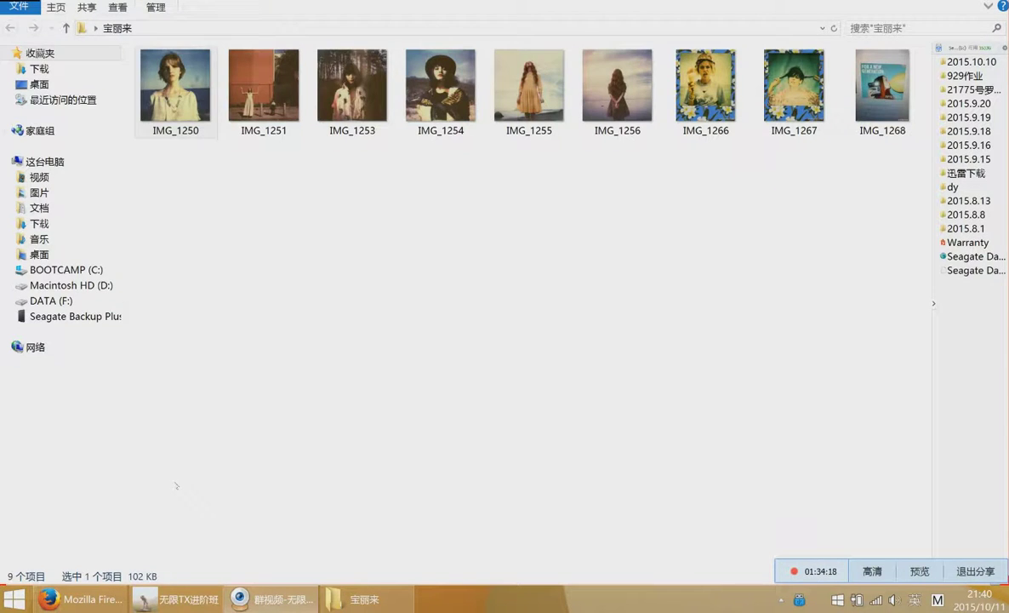
Switch to Lightroom and browse the previous import to the lakeside photos of the woman among tall grass
key(super)
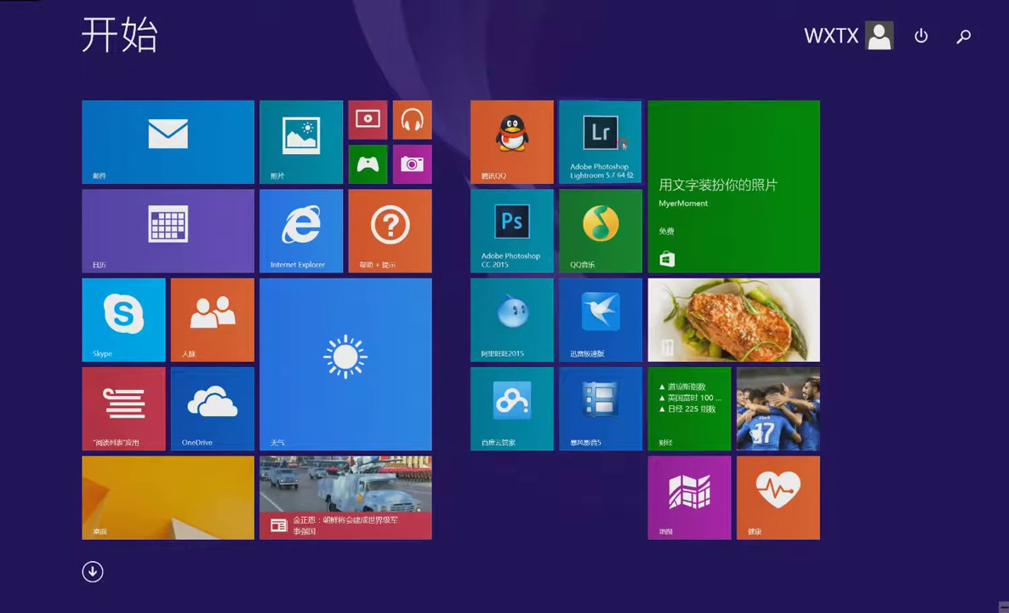
key(super)
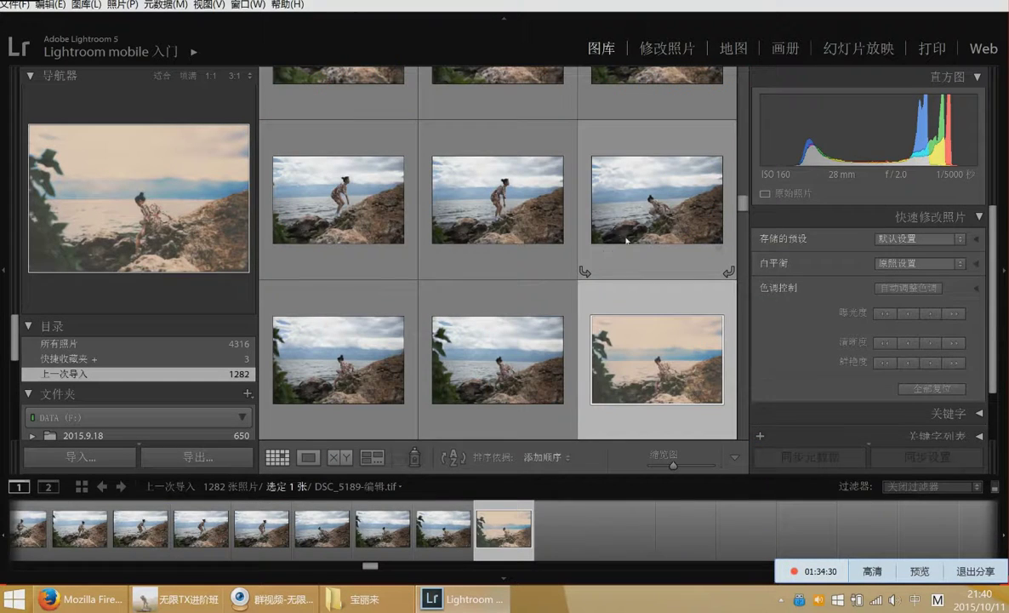
drag(742, 205, 725, 223)
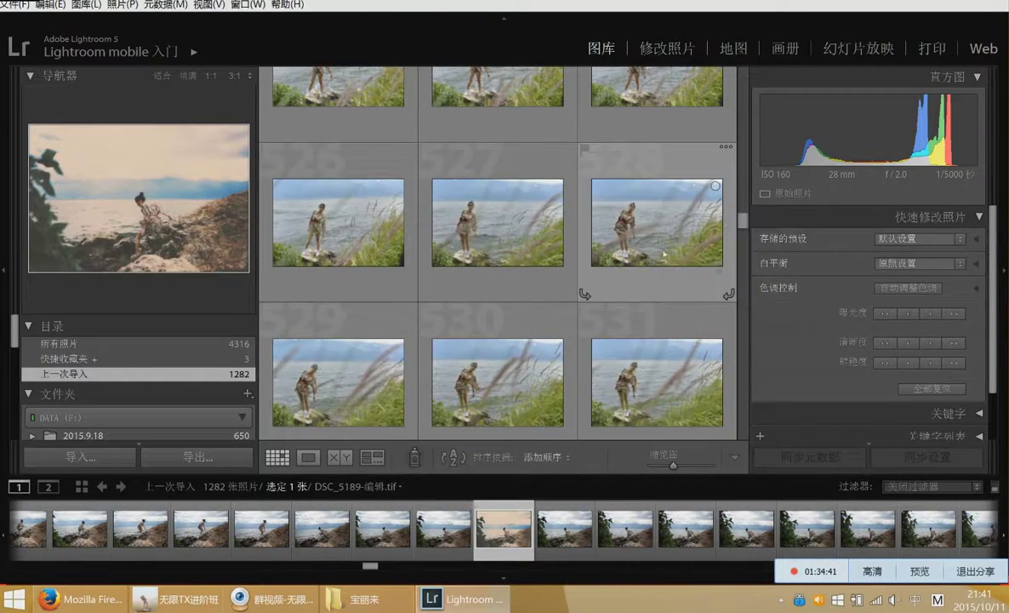
scroll(648, 267, down, 5)
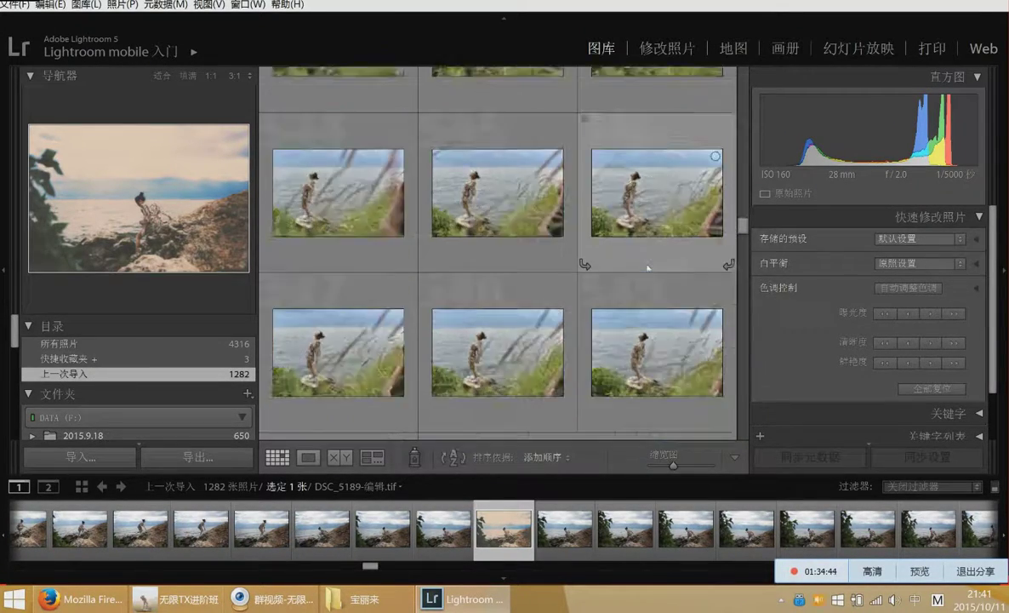
scroll(648, 267, down, 3)
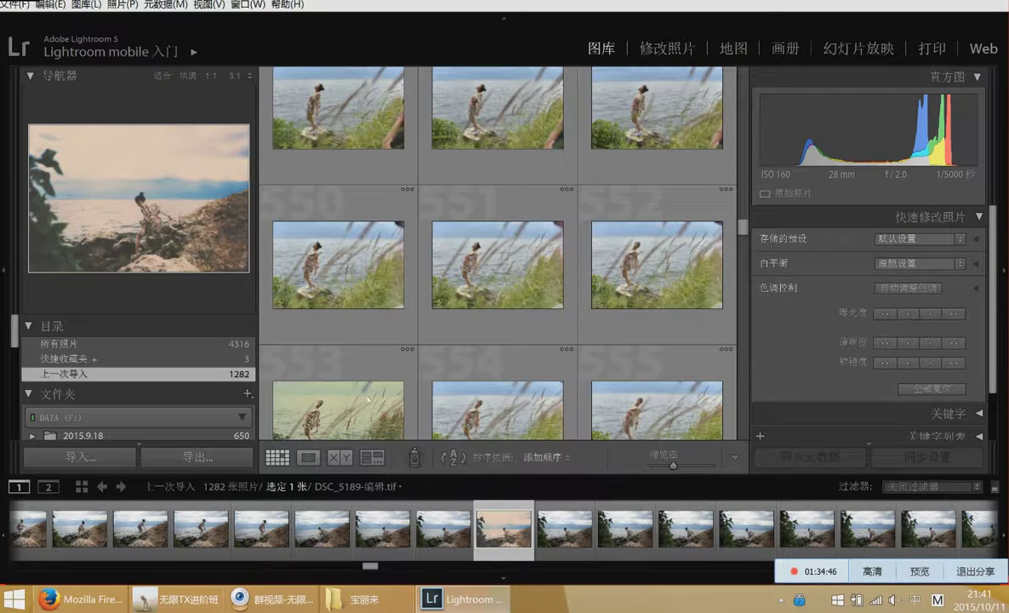
Open the green-toned photo DSC_5273-编辑.tif from the Lightroom library in Photoshop for editing
click(367, 400)
right_click(369, 375)
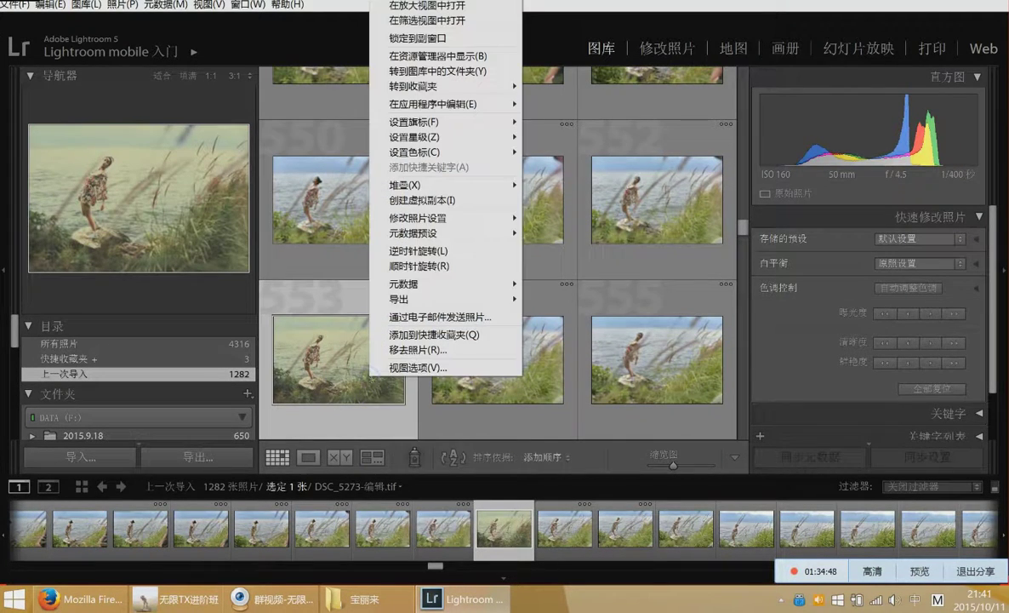
mouse_move(442, 104)
click(562, 96)
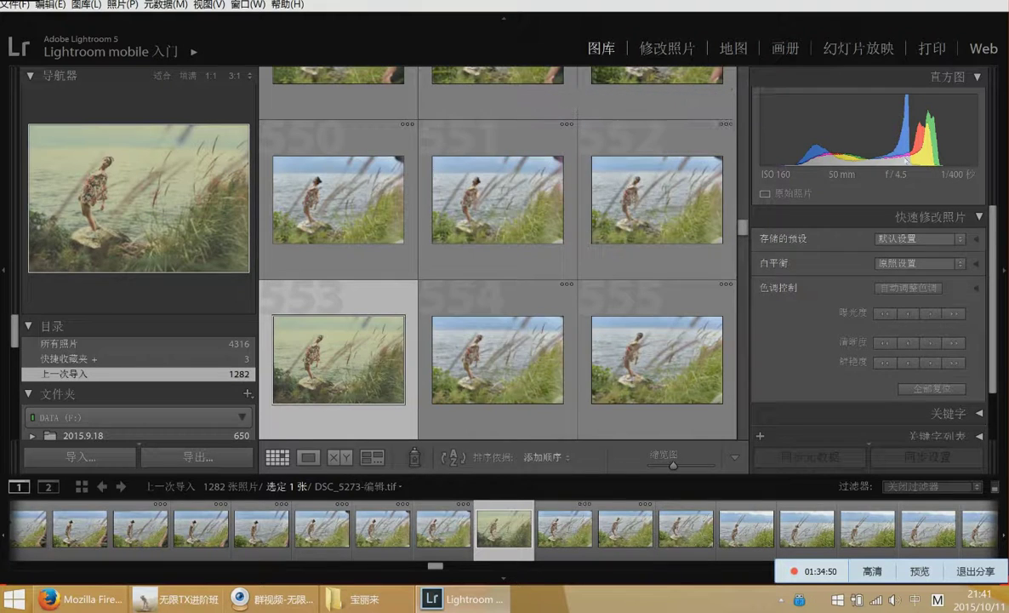
click(534, 368)
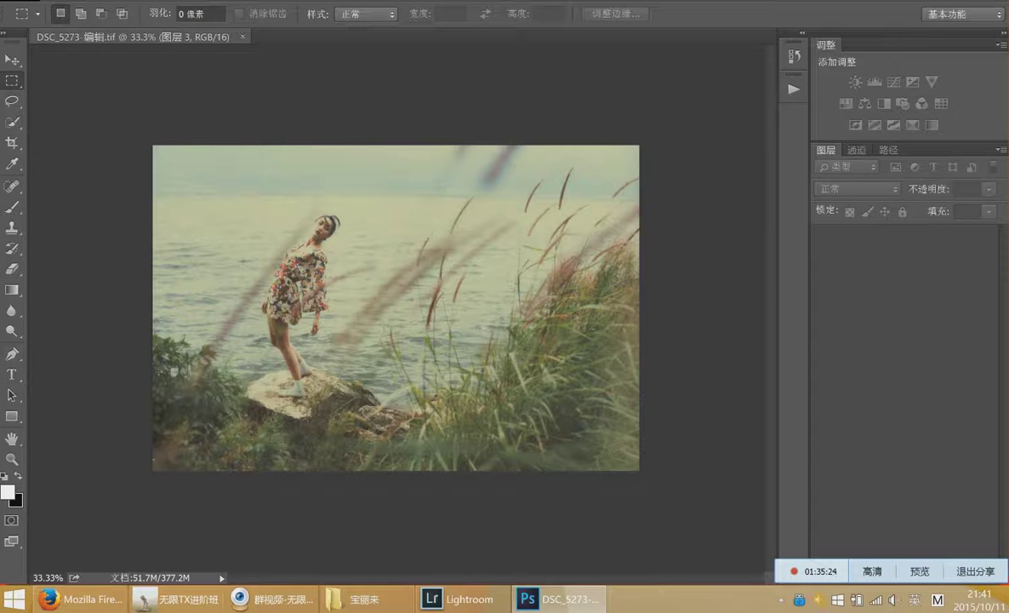
Inspect the water and reeds at 200% magnification and fit the whole photo back on screen
click(12, 457)
click(257, 318)
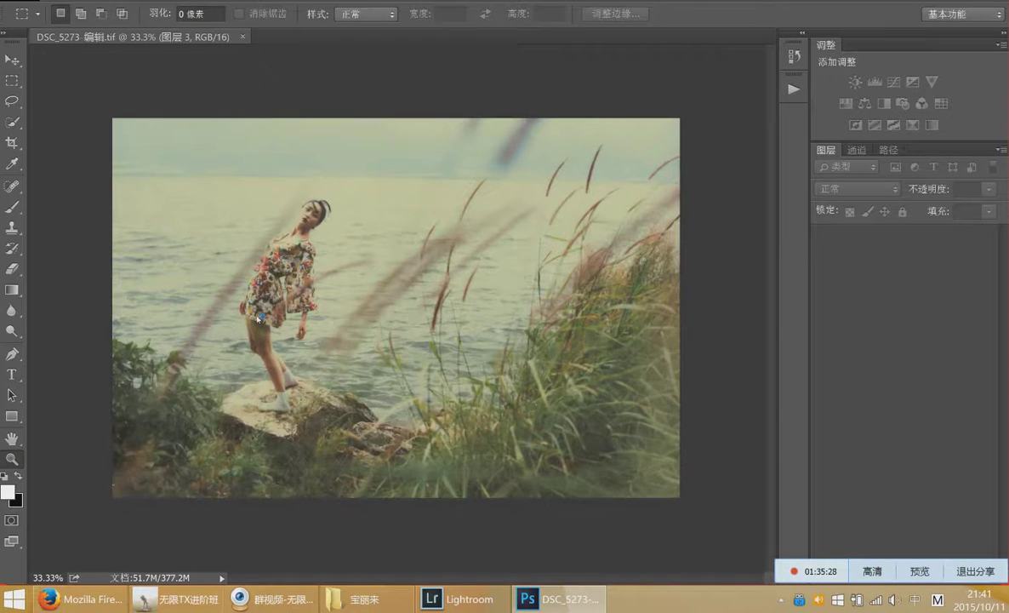
click(409, 267)
click(409, 262)
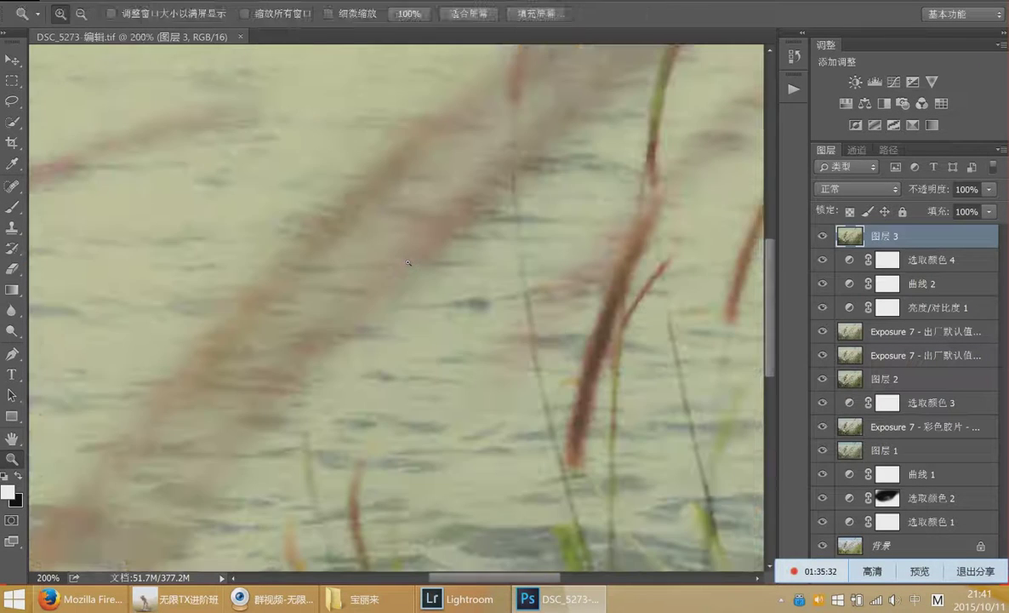
scroll(408, 264, right, 4)
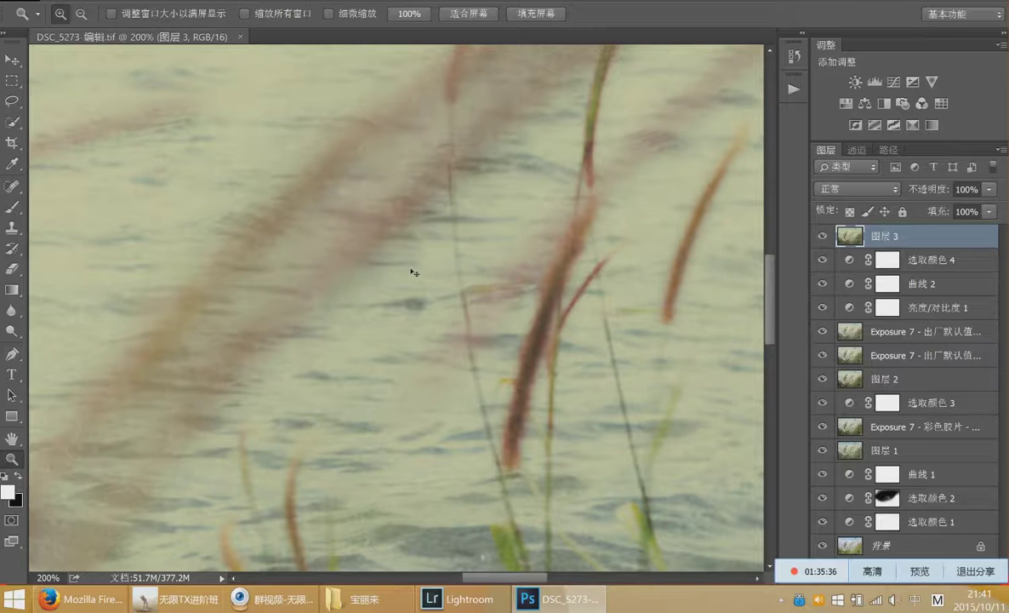
right_click(319, 212)
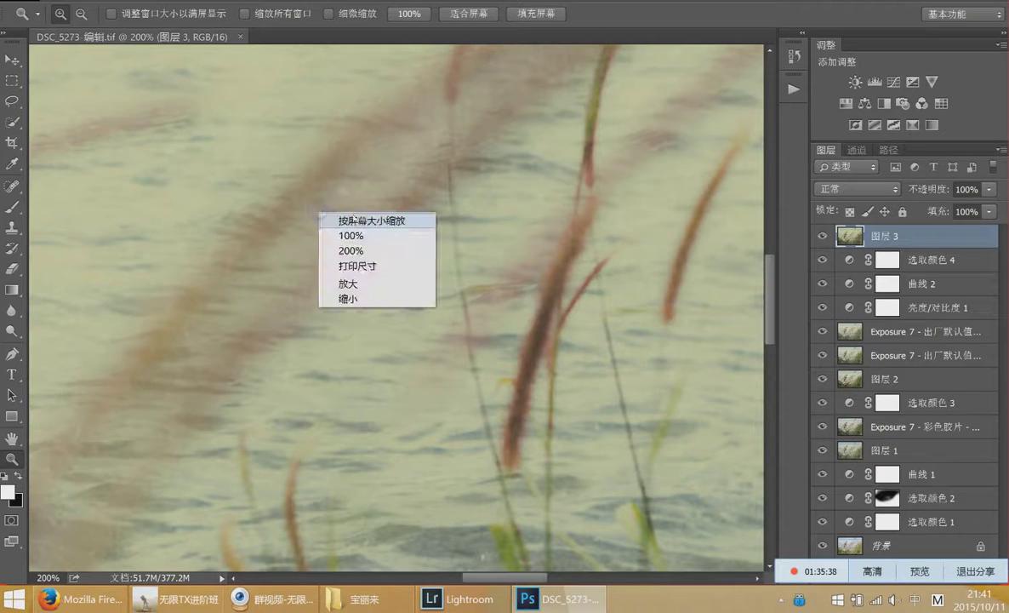
click(387, 223)
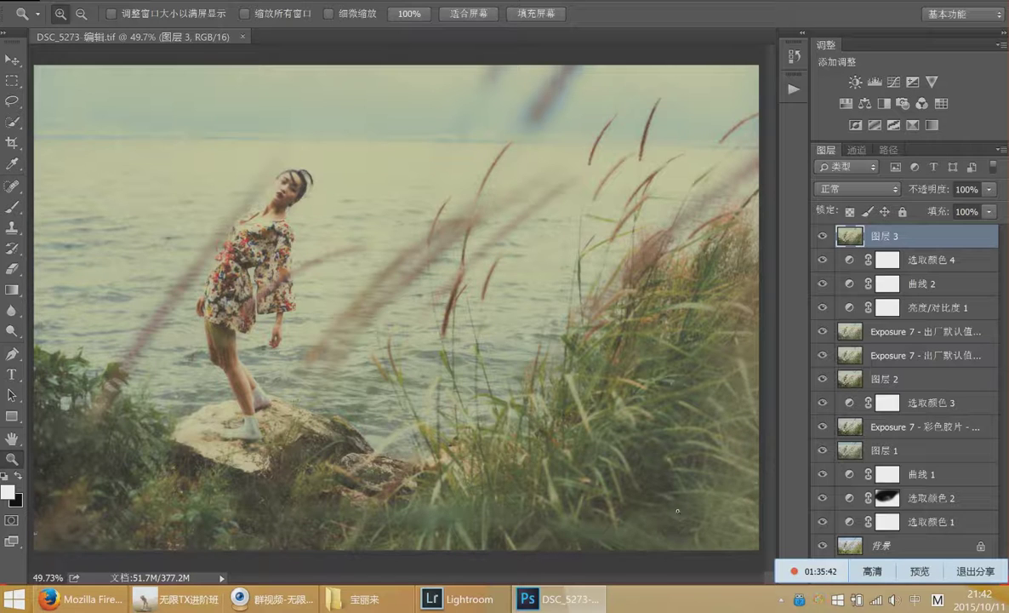
Hide every layer above 背景 so that only the original photo is displayed
drag(822, 259, 808, 538)
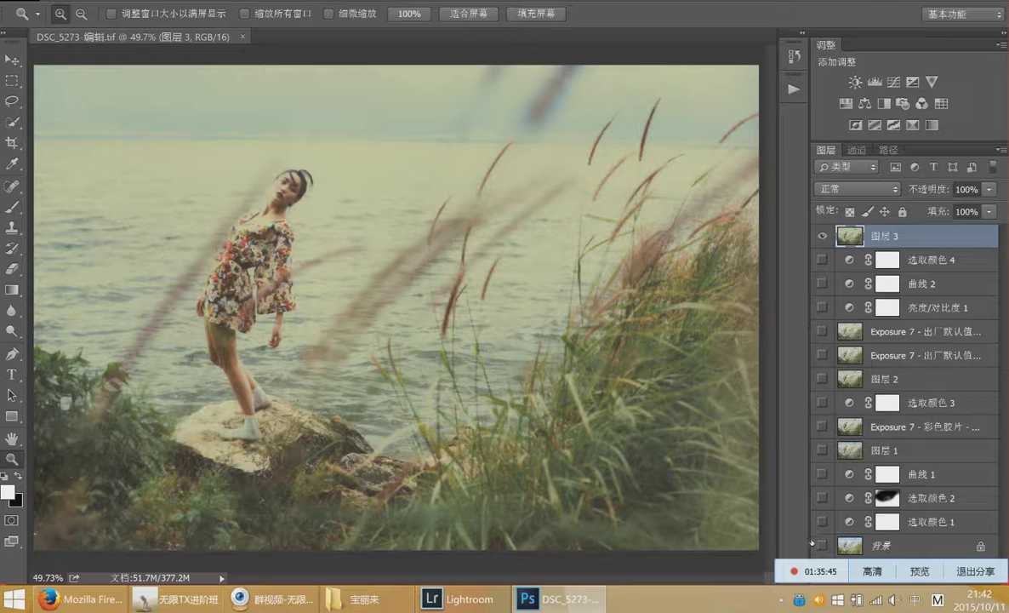
click(820, 545)
click(822, 235)
click(822, 235)
click(822, 236)
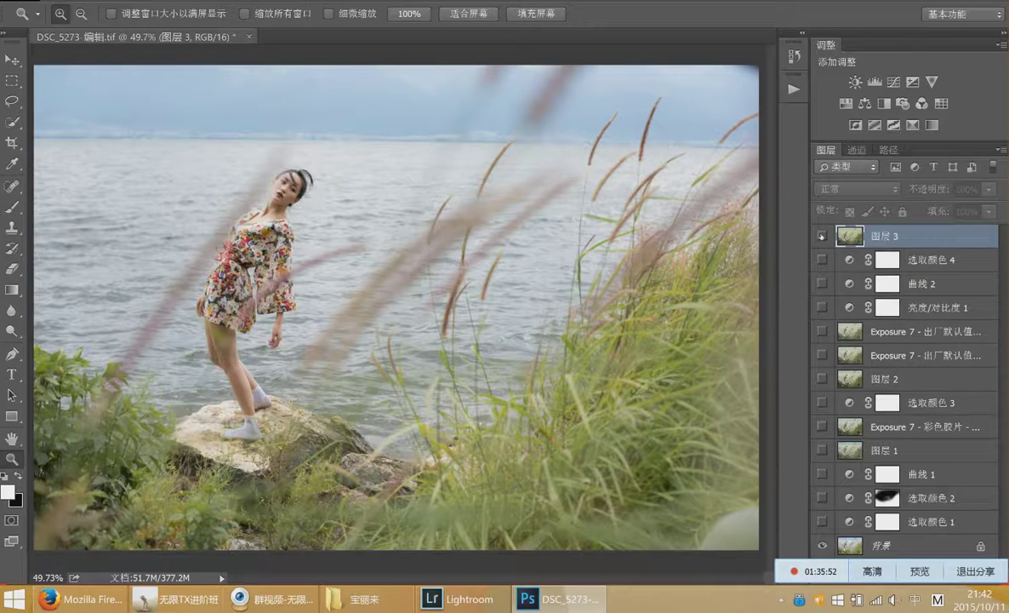
Compare the finished look of 图层 3 with the original photo by switching its visibility on and off
click(822, 236)
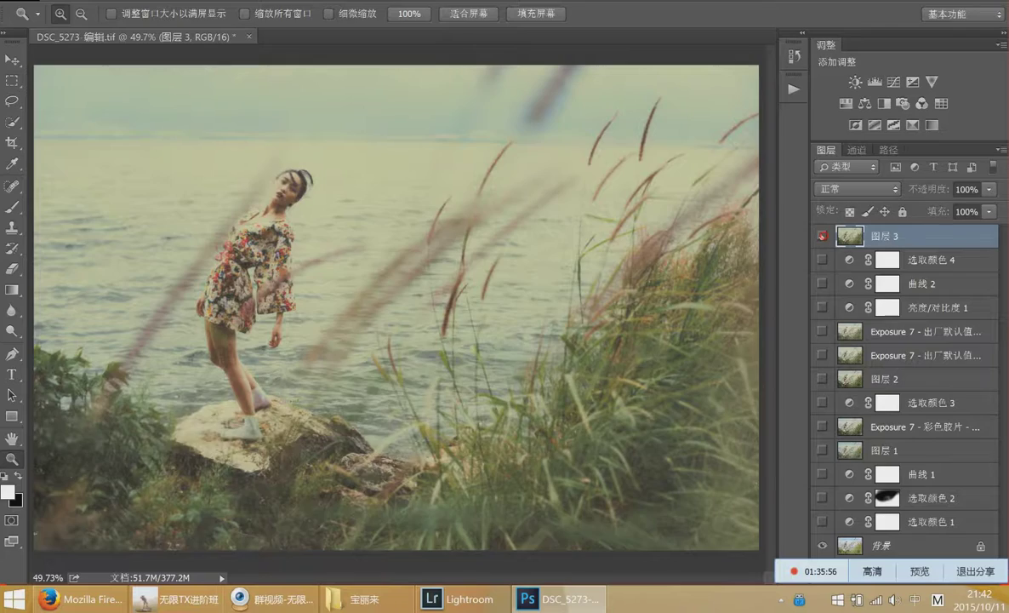
click(822, 236)
click(822, 236)
click(822, 236)
click(822, 236)
click(822, 236)
click(822, 235)
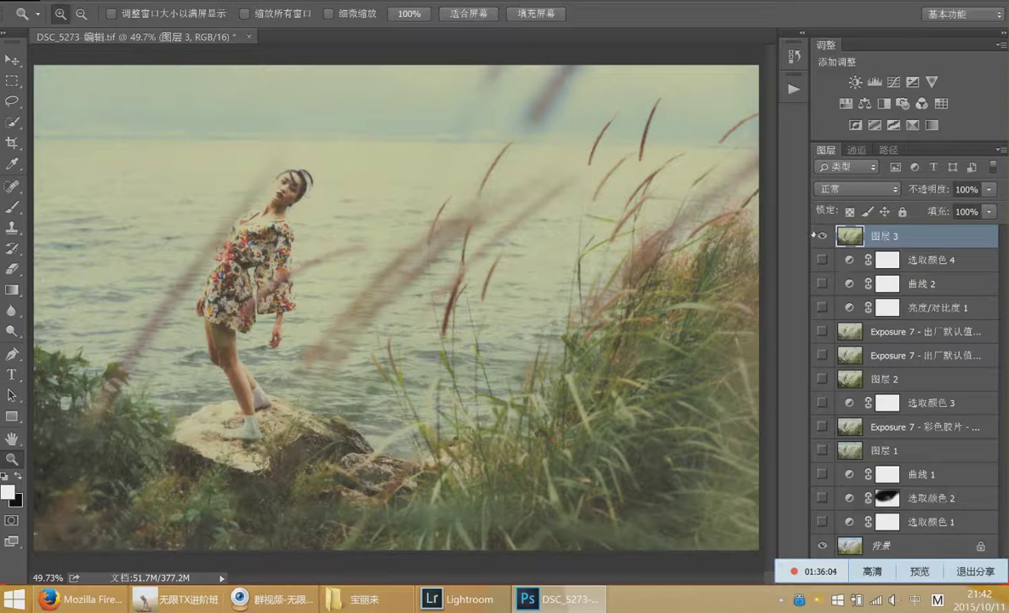
click(822, 235)
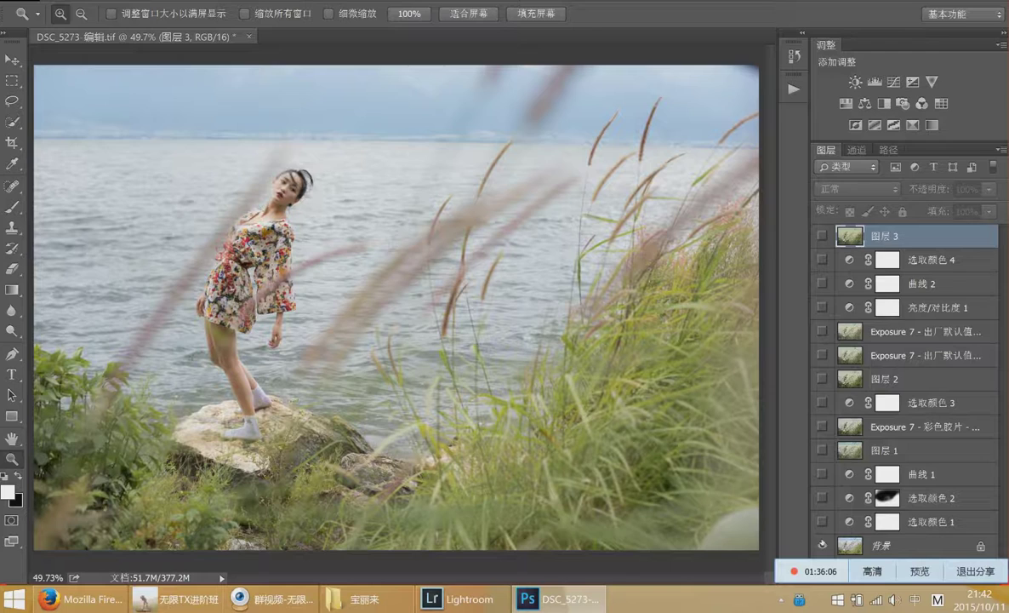
Show the 选取颜色 1 layer, switching it off and on to compare its effect with the original photo
click(820, 522)
click(822, 522)
click(820, 521)
click(821, 521)
click(820, 521)
Review the 白色 values in the 选取颜色 1 settings and compare the photo with the adjustment off and on
double_click(861, 527)
click(813, 246)
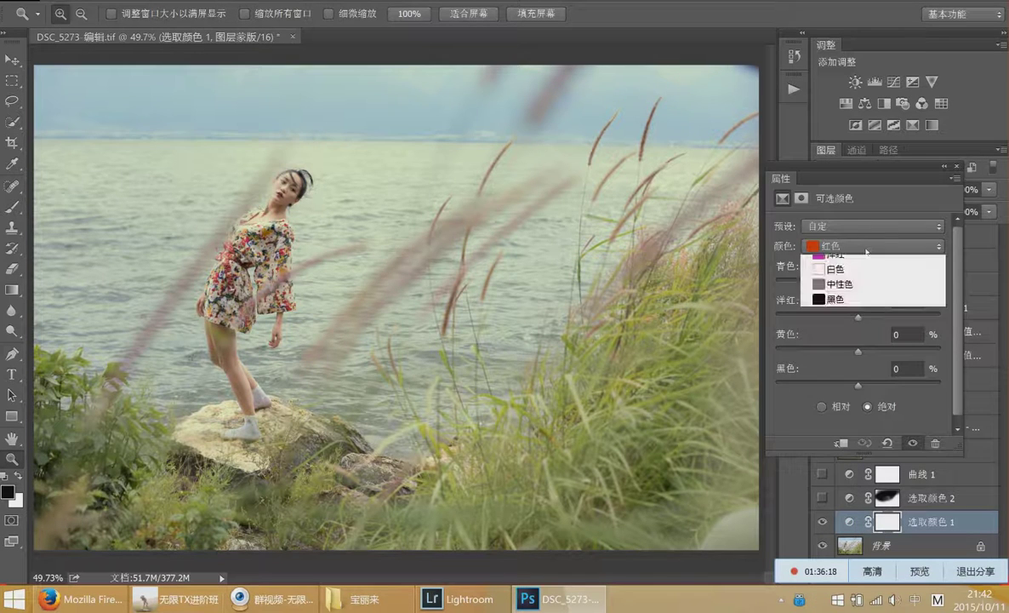
click(842, 353)
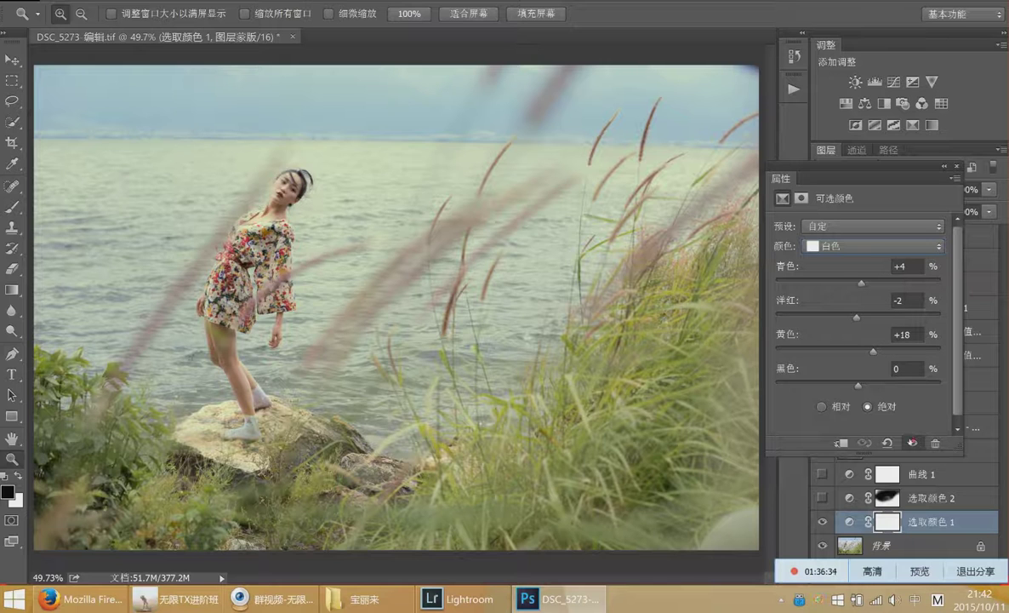
click(911, 443)
click(912, 442)
click(911, 443)
click(911, 442)
Review the 中性色 values of 选取颜色 1 and close its settings
click(904, 247)
click(885, 360)
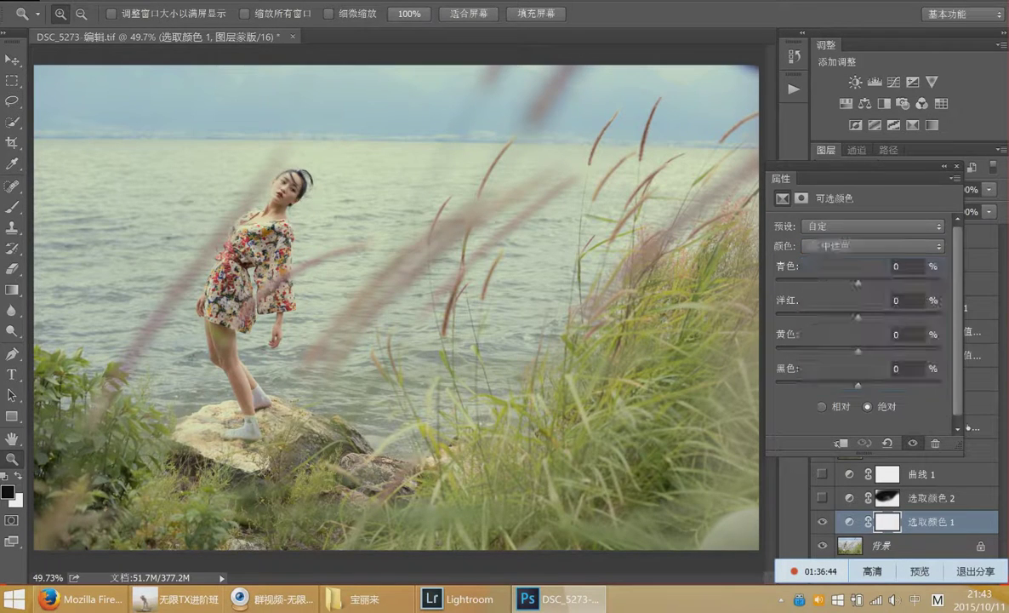
click(957, 166)
key(z)
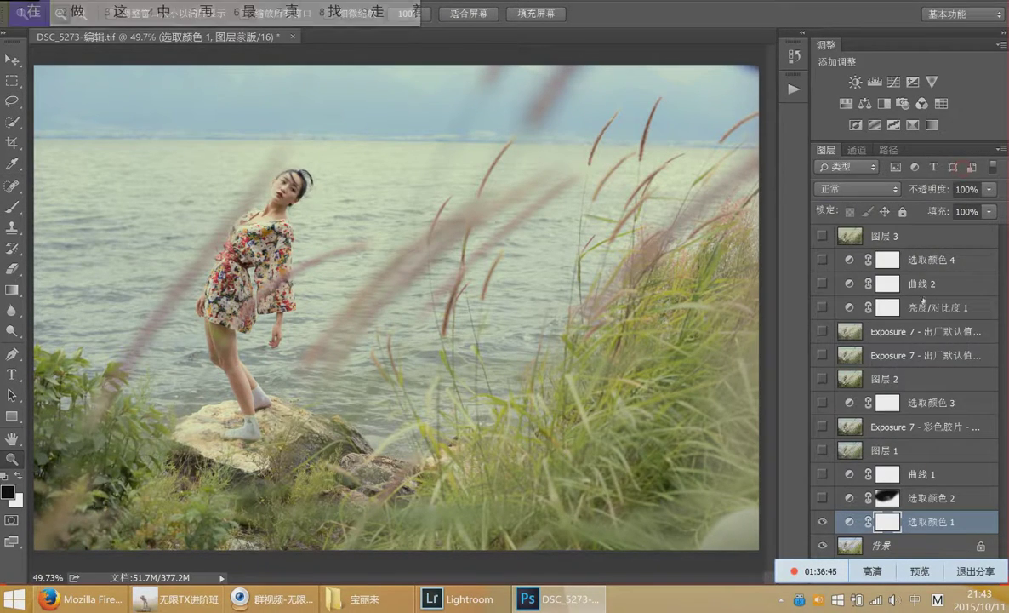
key(Escape)
Show the 选取颜色 2 layer, switching it off and on repeatedly to compare its effect on the grass and foliage
click(822, 497)
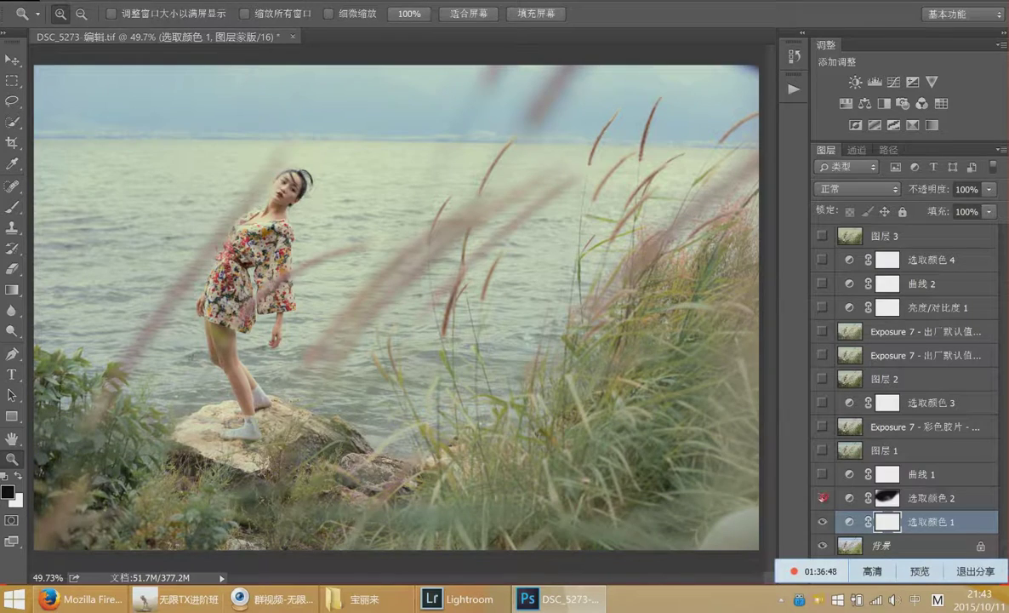
click(822, 498)
click(822, 499)
click(822, 498)
click(822, 499)
click(822, 498)
click(821, 497)
click(822, 498)
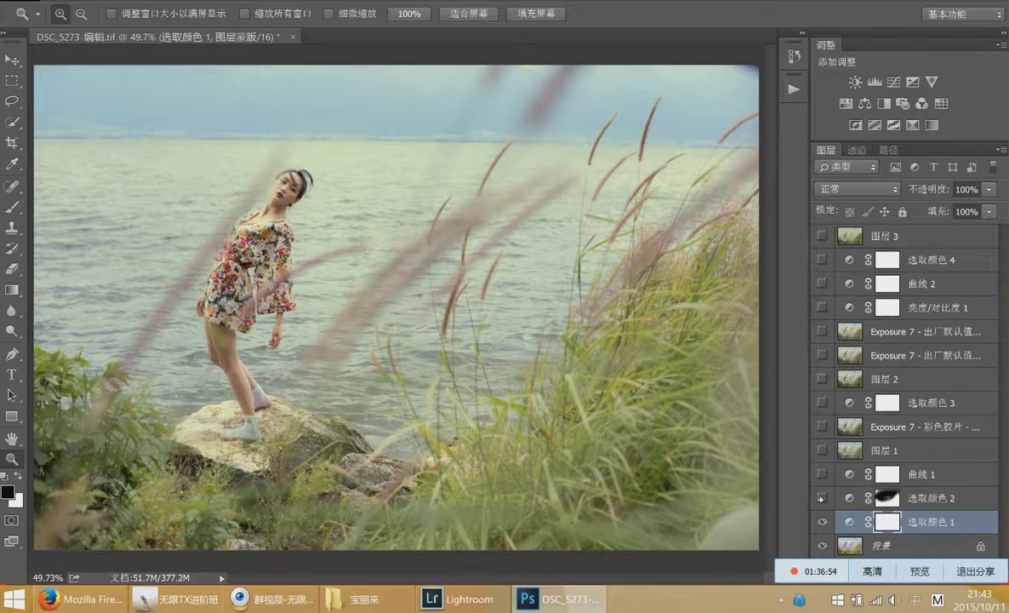
click(822, 498)
click(822, 498)
click(822, 498)
click(822, 498)
click(822, 497)
click(822, 498)
click(822, 497)
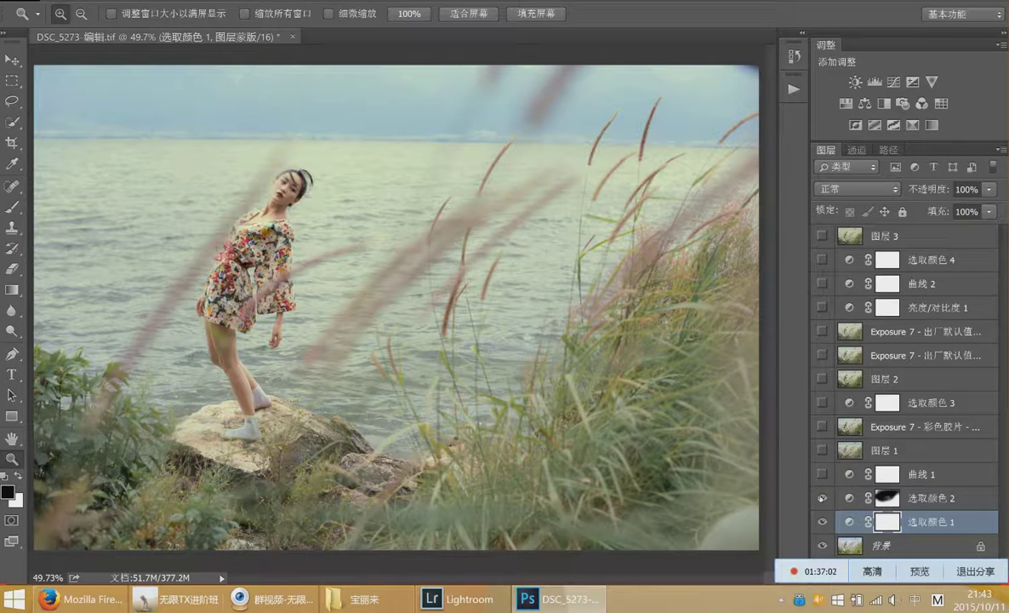
click(822, 498)
click(822, 498)
click(822, 498)
click(822, 497)
click(822, 497)
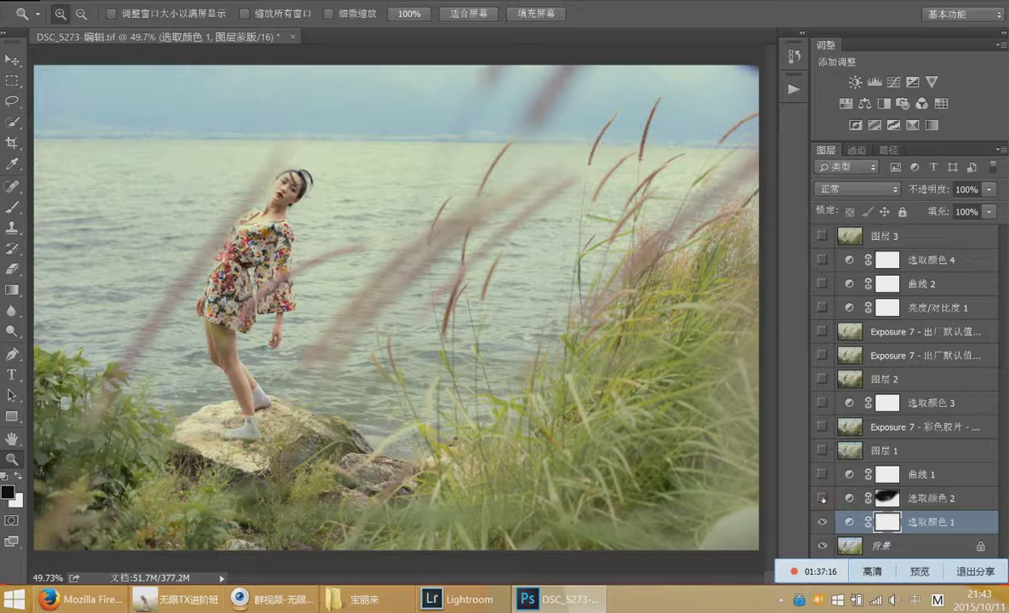
click(822, 498)
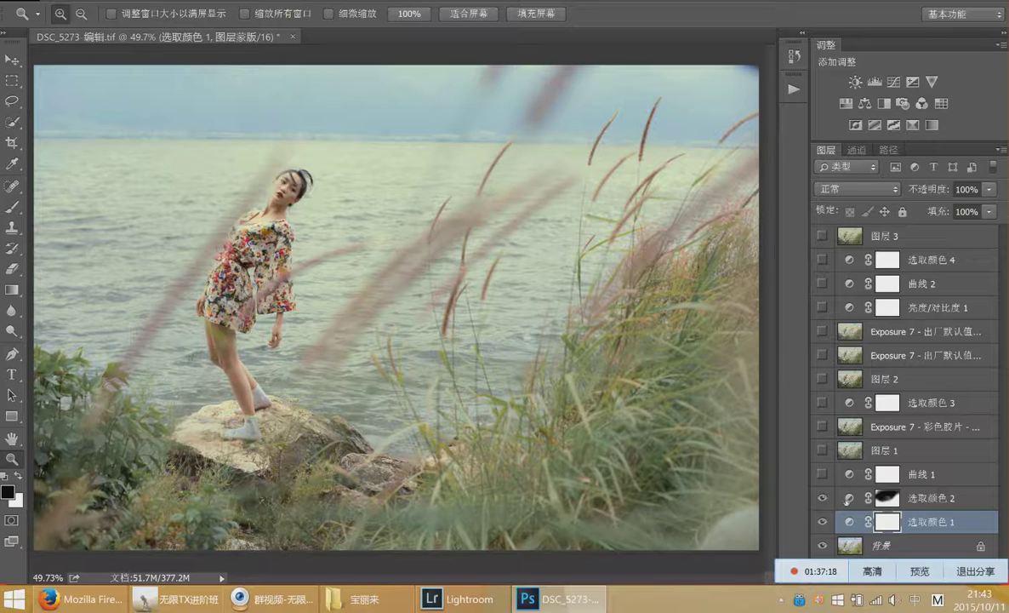
Review the 黄色 values in the 选取颜色 2 settings and compare the photo with the adjustment off and on
double_click(849, 499)
click(848, 246)
key(z)
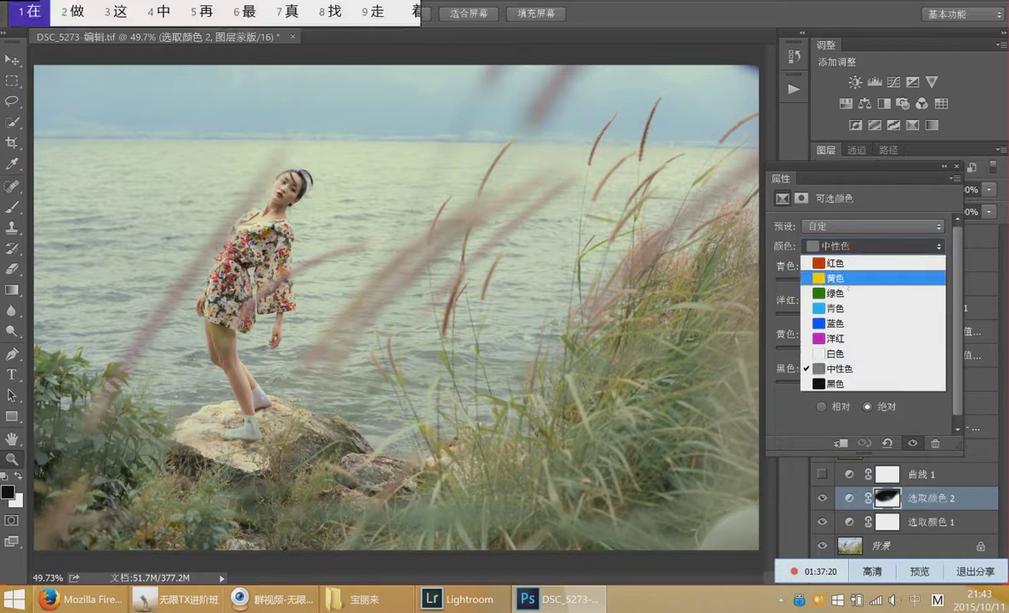
click(849, 281)
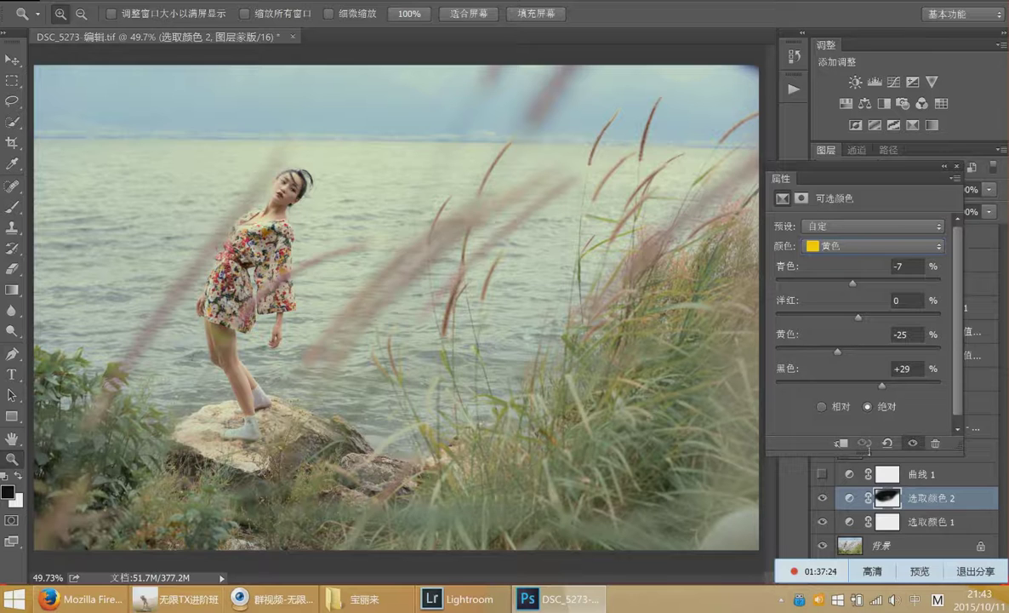
click(913, 443)
click(913, 443)
Switch the 选取颜色 2 settings to the 绿色 range and set its 黄色 value to -100%
click(859, 246)
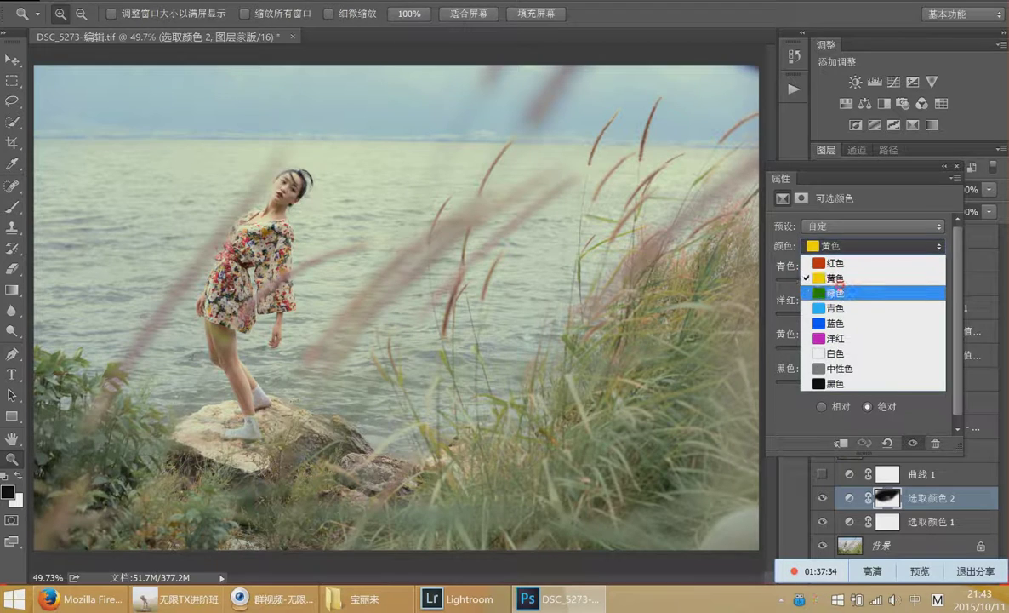
click(842, 286)
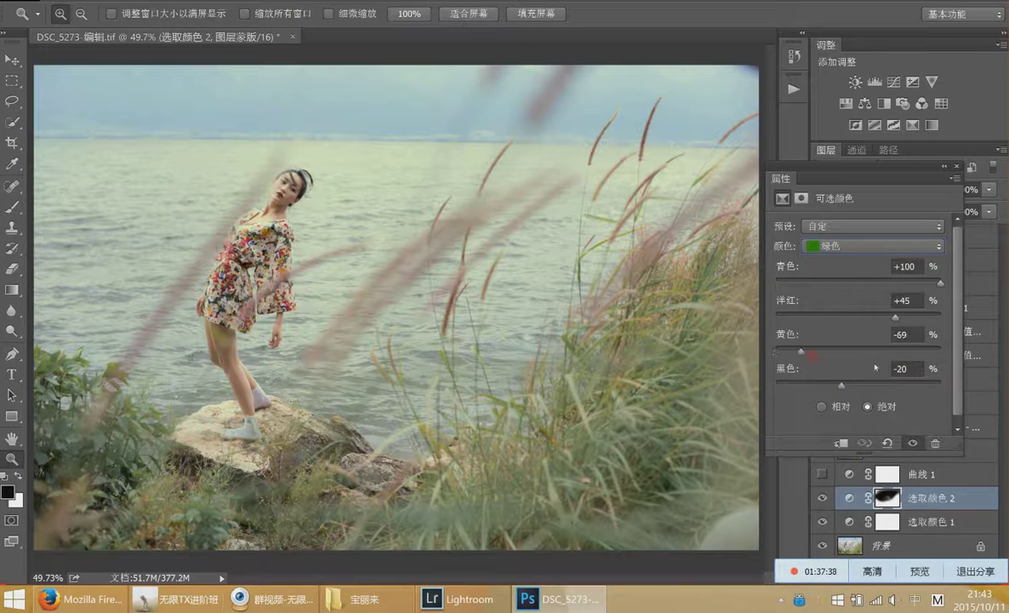
mouse_move(776, 352)
mouse_down()
mouse_move(872, 366)
mouse_move(770, 370)
mouse_up()
Compare the photo with 选取颜色 2 off and on, close its settings and leave the layer visible
click(912, 443)
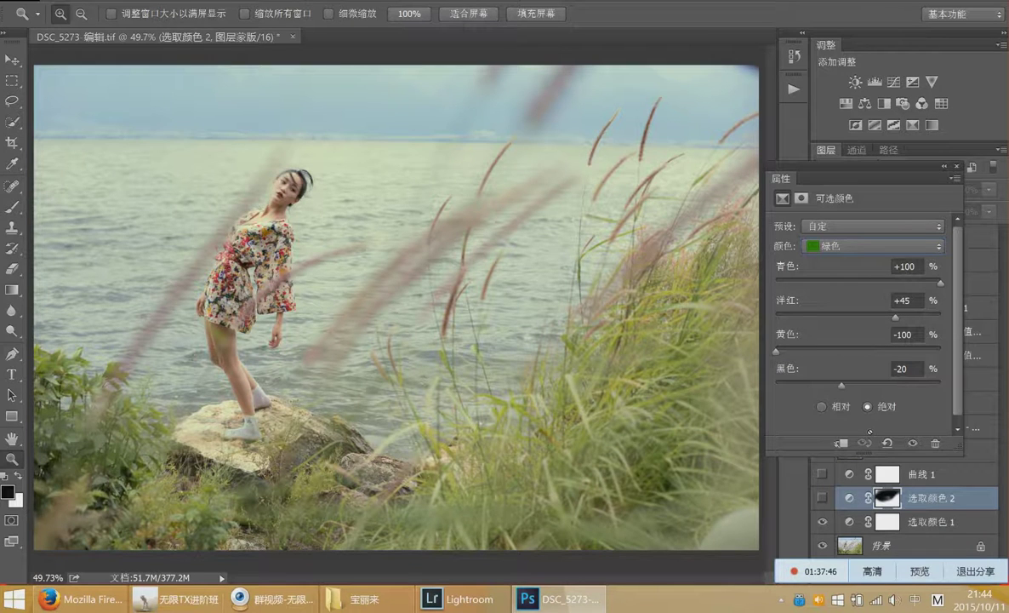
click(912, 444)
click(912, 443)
click(912, 444)
click(912, 443)
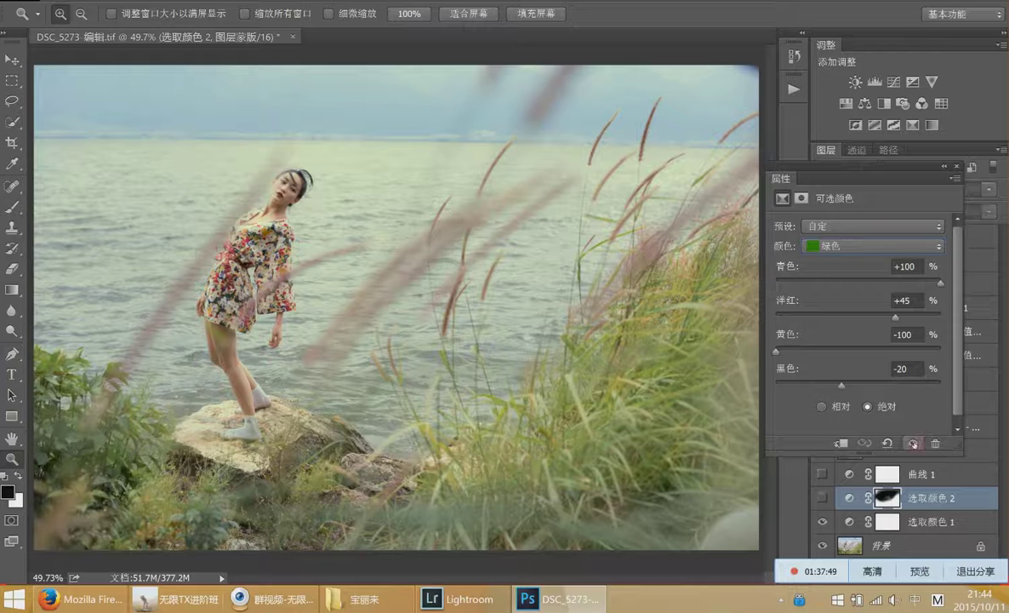
click(957, 166)
key(z)
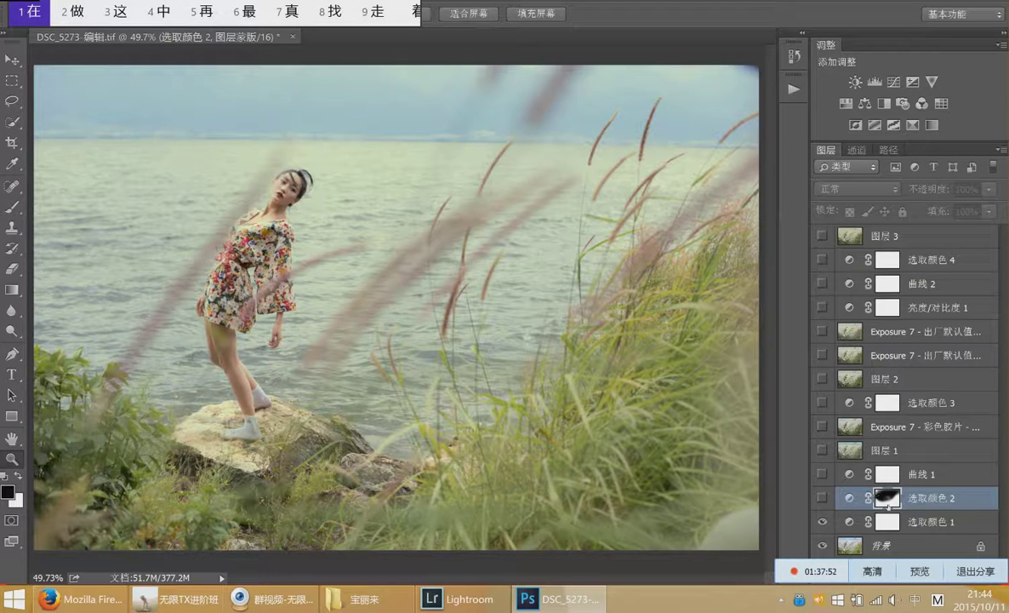
key(Escape)
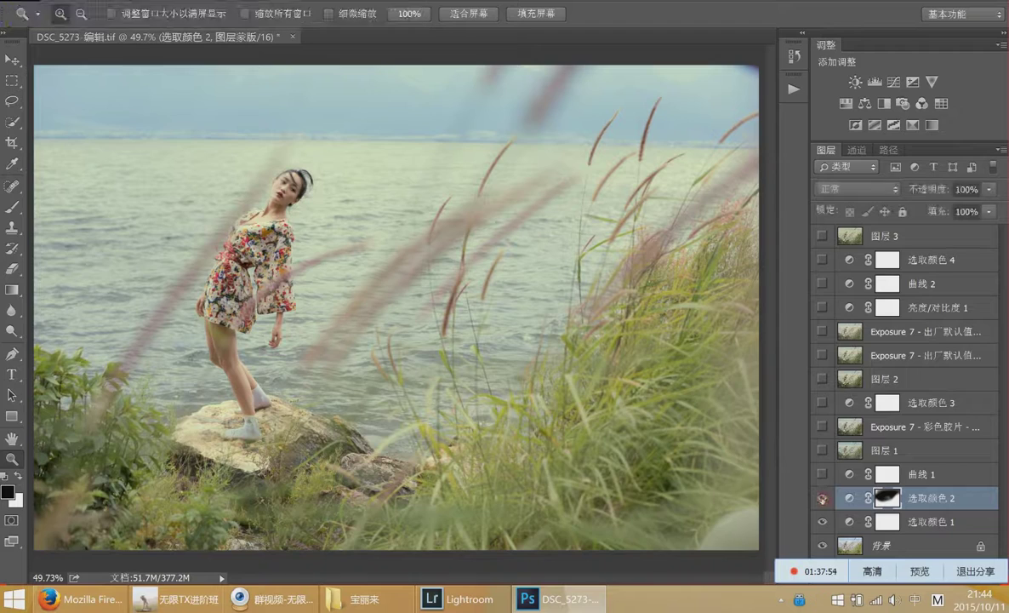
click(822, 498)
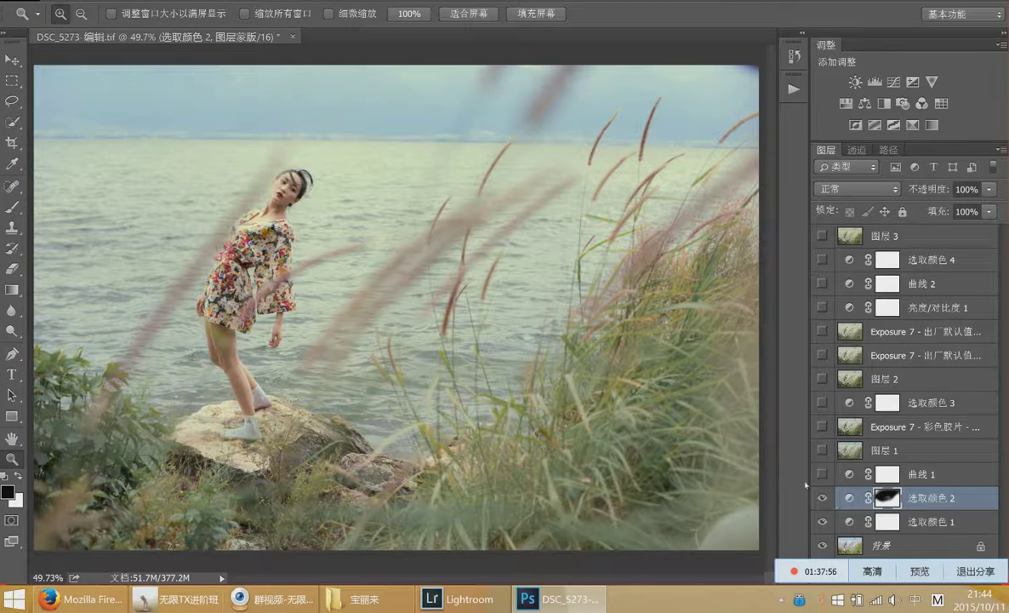
Show the 曲线 1 layer, switching it off and on repeatedly to compare its effect on the photo
click(820, 475)
click(821, 474)
click(820, 475)
click(820, 475)
click(820, 475)
click(820, 474)
click(821, 475)
Review the RGB curve of 曲线 1, compare the photo without and with it, and close its settings
double_click(851, 475)
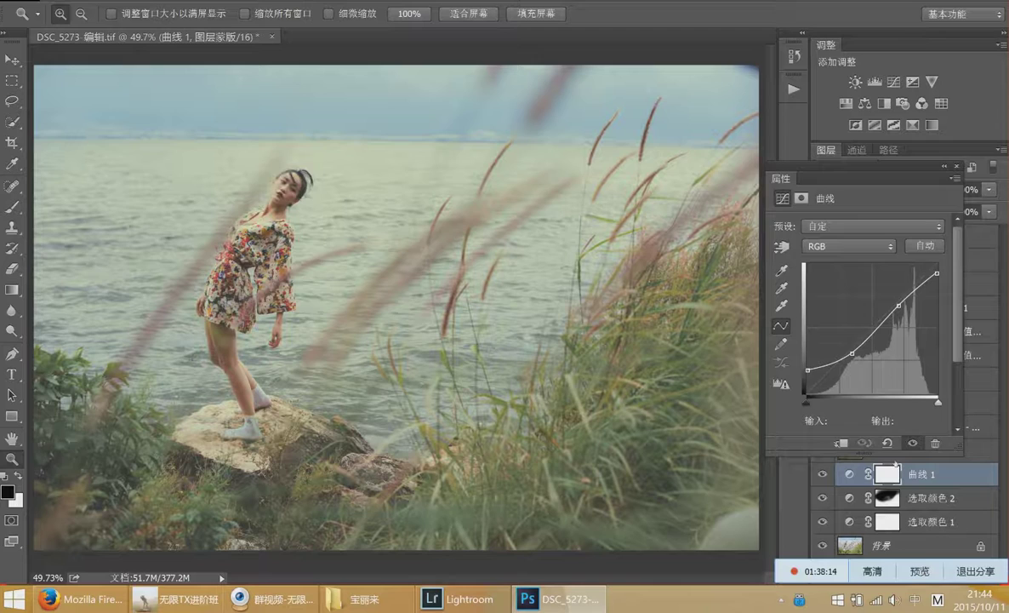
click(909, 443)
click(909, 443)
click(957, 166)
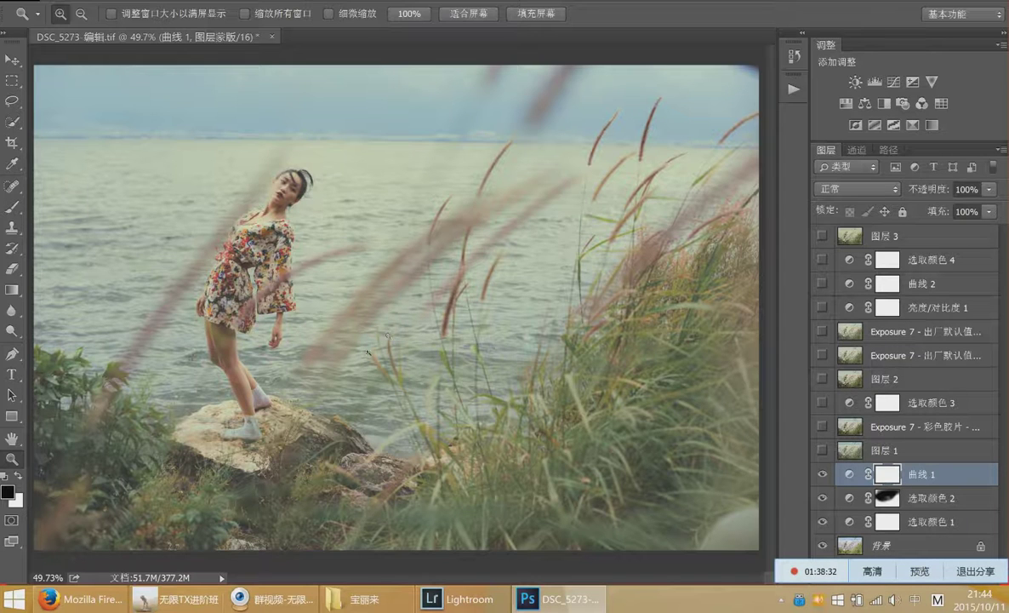
Show 图层 1 and compare the photo with the Exposure 7 - 彩色胶片 layer on and off, leaving that film layer hidden
click(822, 450)
click(822, 426)
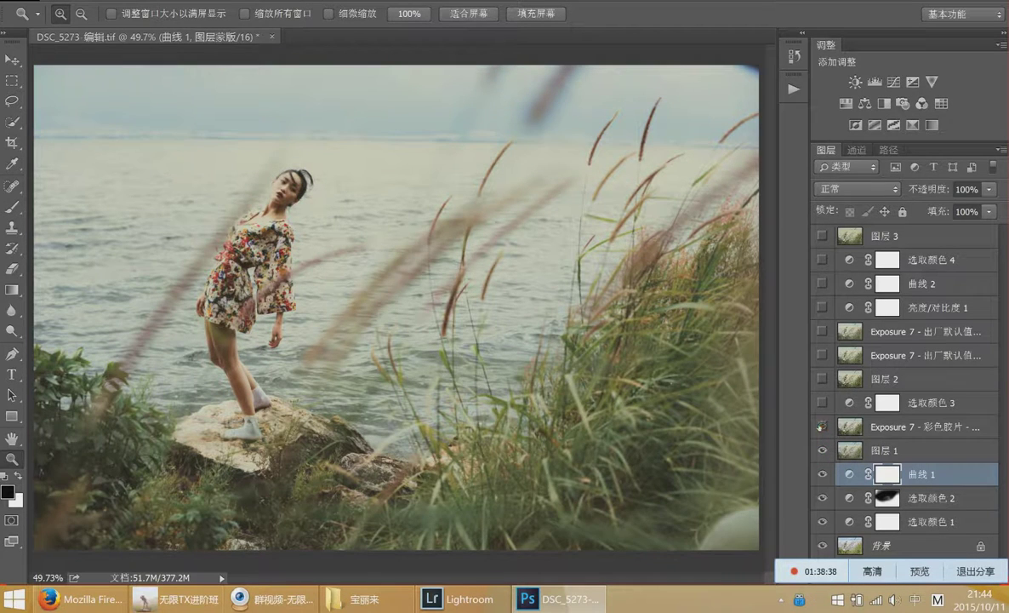
click(822, 426)
click(822, 426)
click(822, 426)
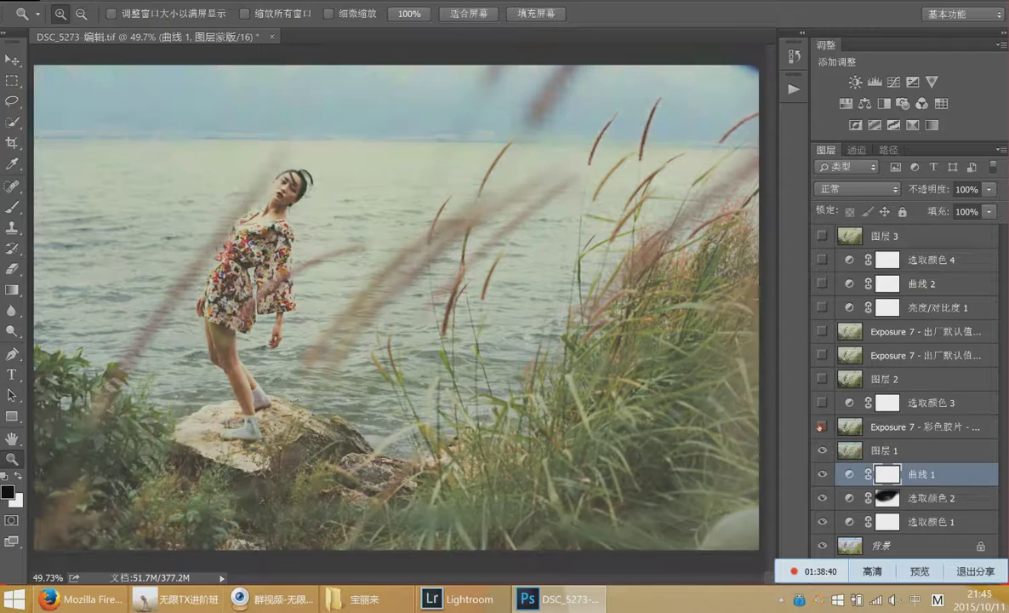
click(822, 427)
click(822, 426)
click(821, 426)
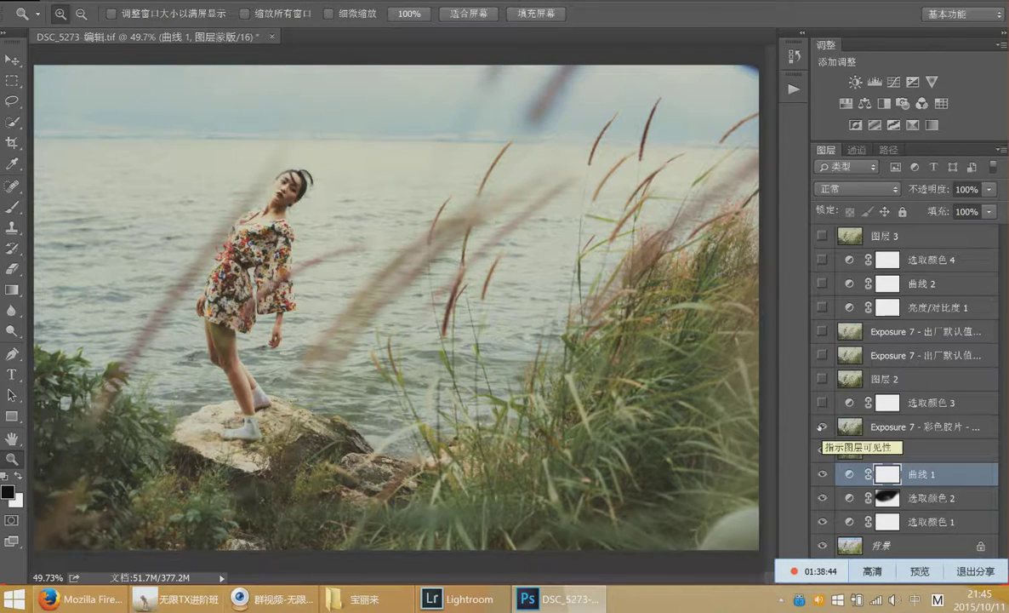
click(822, 426)
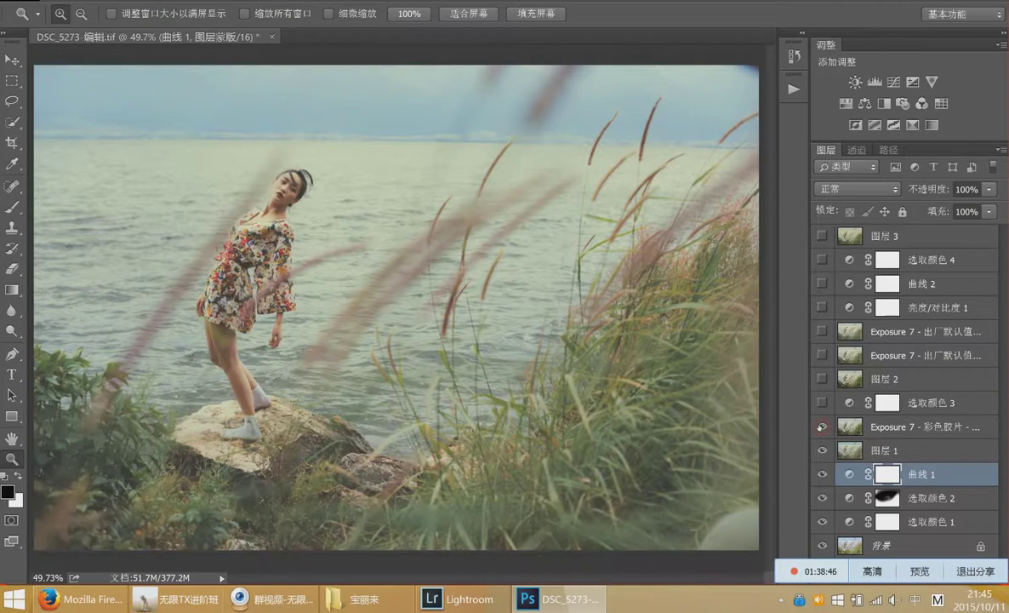
click(822, 427)
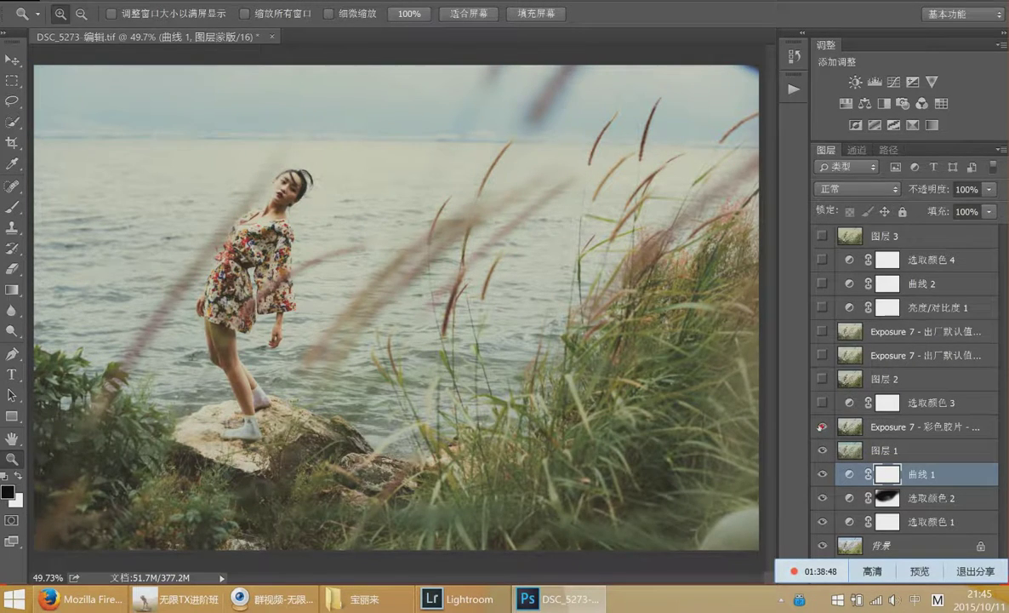
click(821, 426)
Select 图层 1 and launch the Alien Skin Exposure 7 filter on it
click(928, 444)
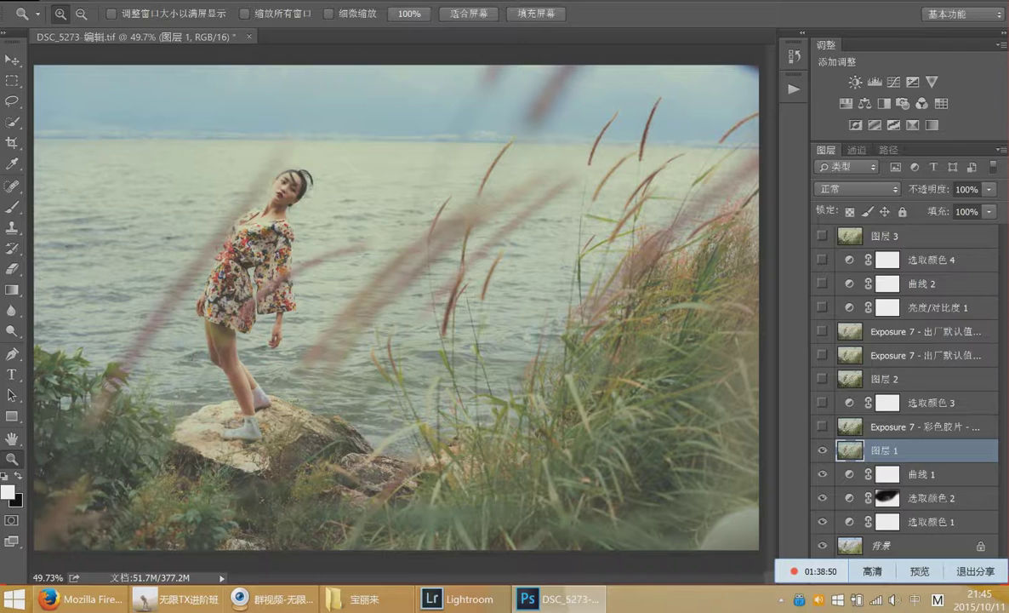
click(310, 1)
mouse_move(368, 302)
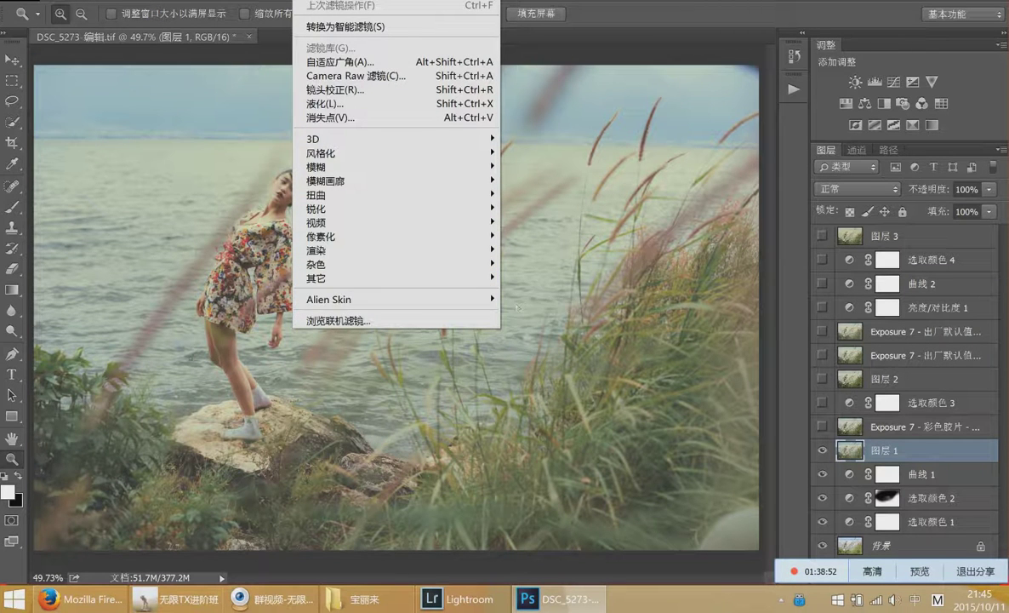
click(540, 313)
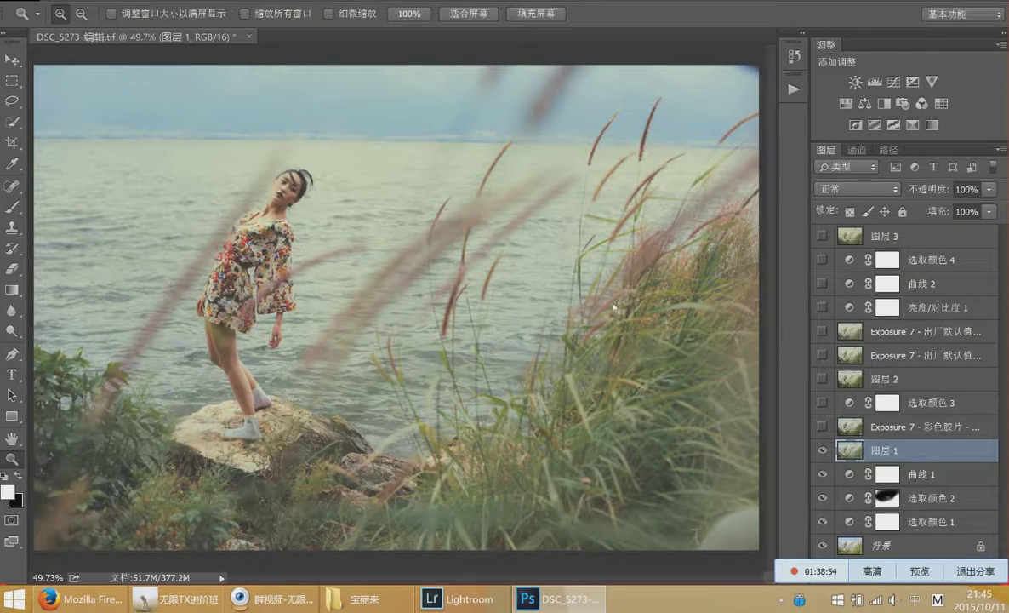
key(z)
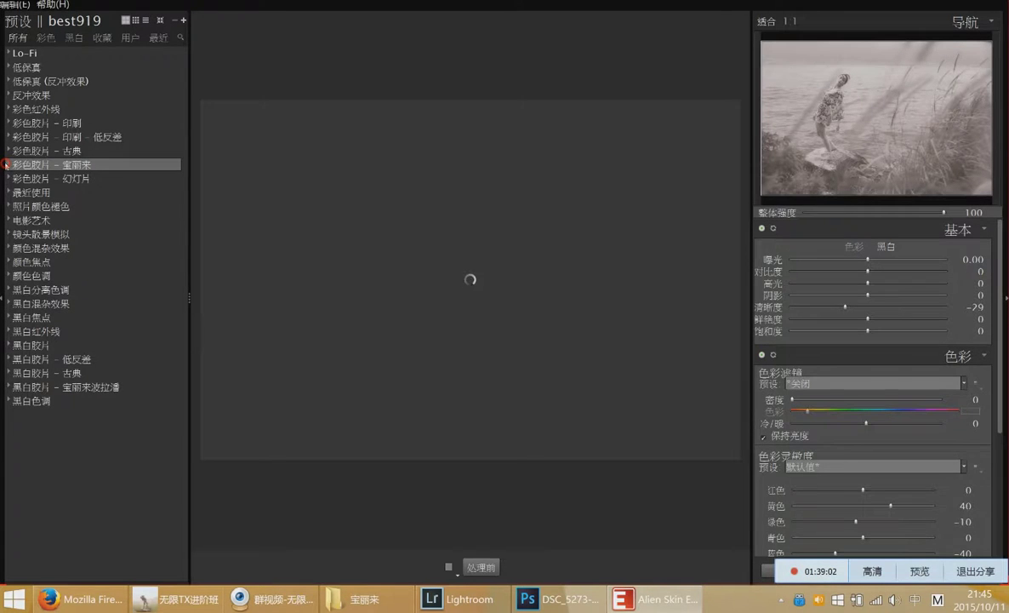
Expand the 彩色胶片 - 宝丽来 preset group, look through its presets and widen the preset list for larger thumbnails
click(6, 165)
scroll(35, 311, down, 3)
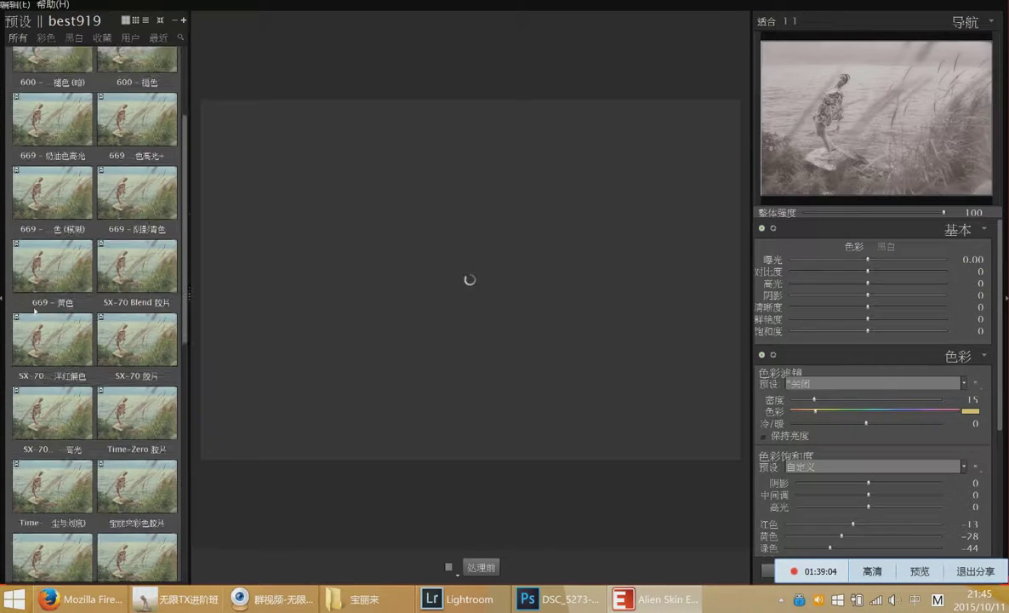
scroll(35, 311, down, 3)
scroll(100, 394, down, 3)
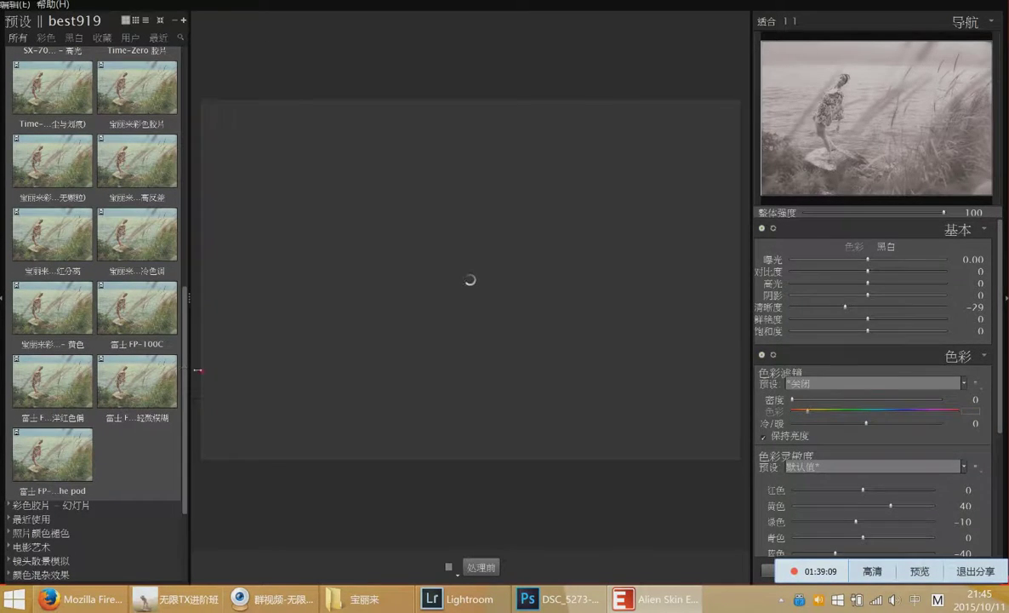
drag(198, 370, 233, 375)
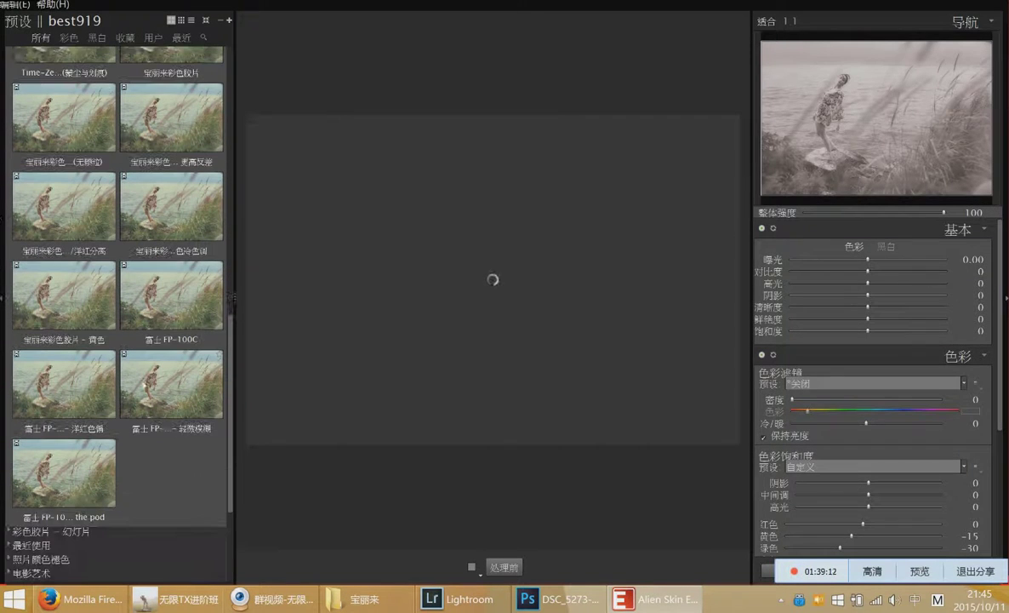
drag(238, 408, 287, 407)
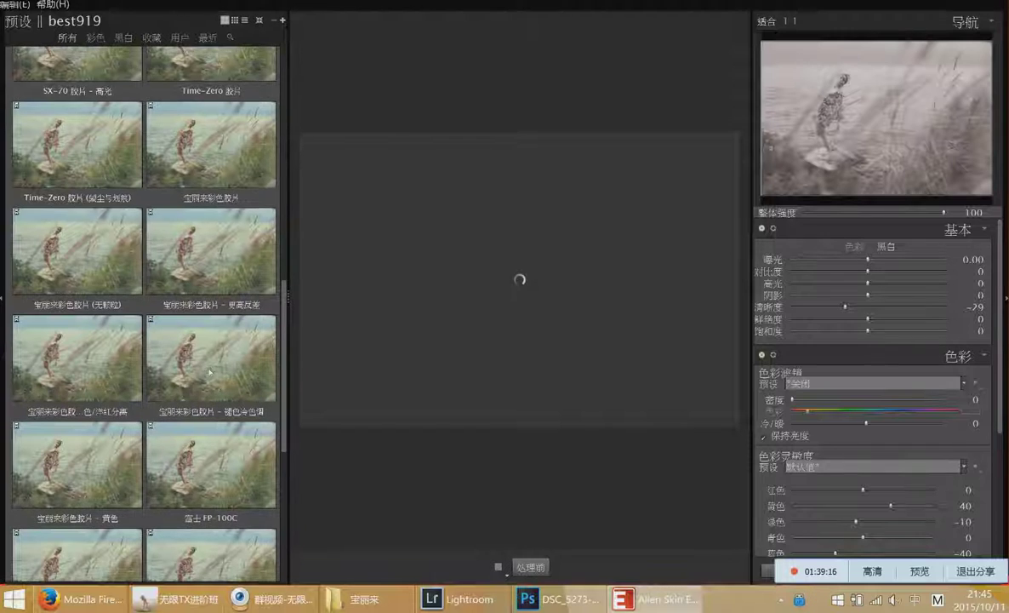
scroll(210, 371, up, 2)
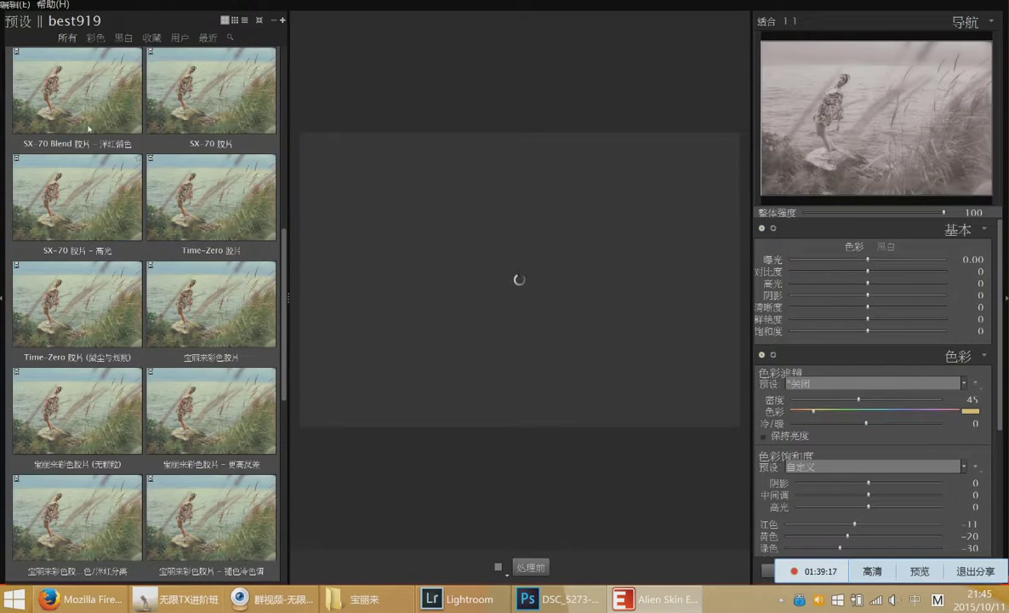
Preview the SX-70 Blend 胶片 - 洋红偏色, SX-70 胶片 - 高光 and scratched Time-Zero 胶片 presets, and look through the remaining Polaroid presets
click(89, 129)
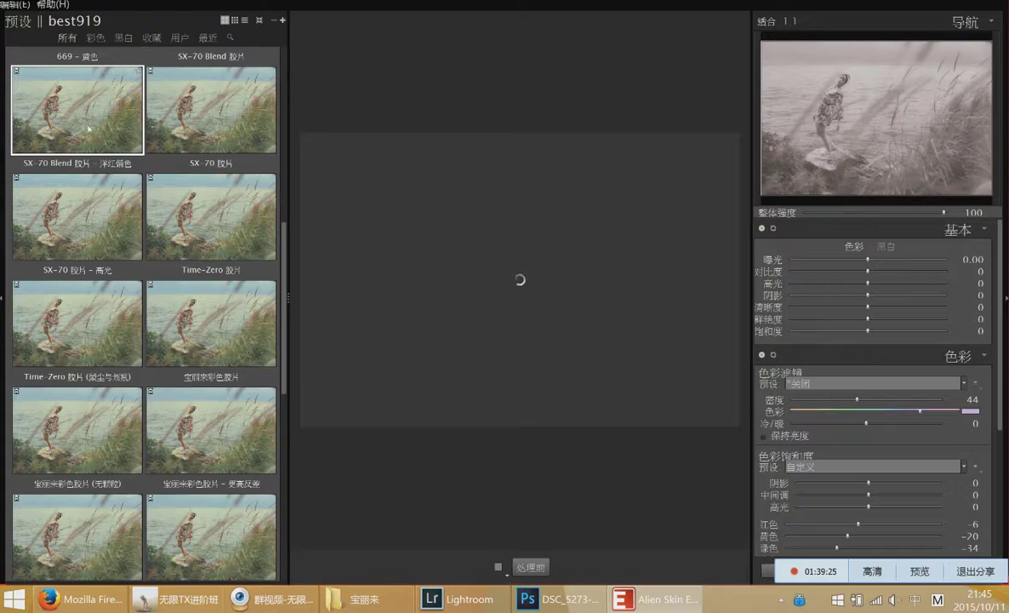
click(87, 208)
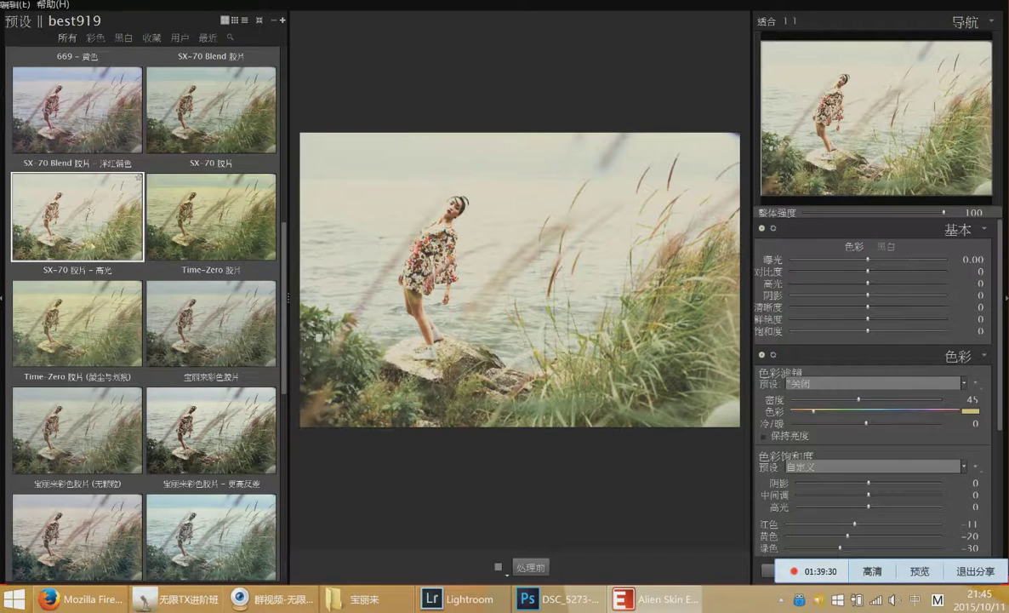
click(83, 283)
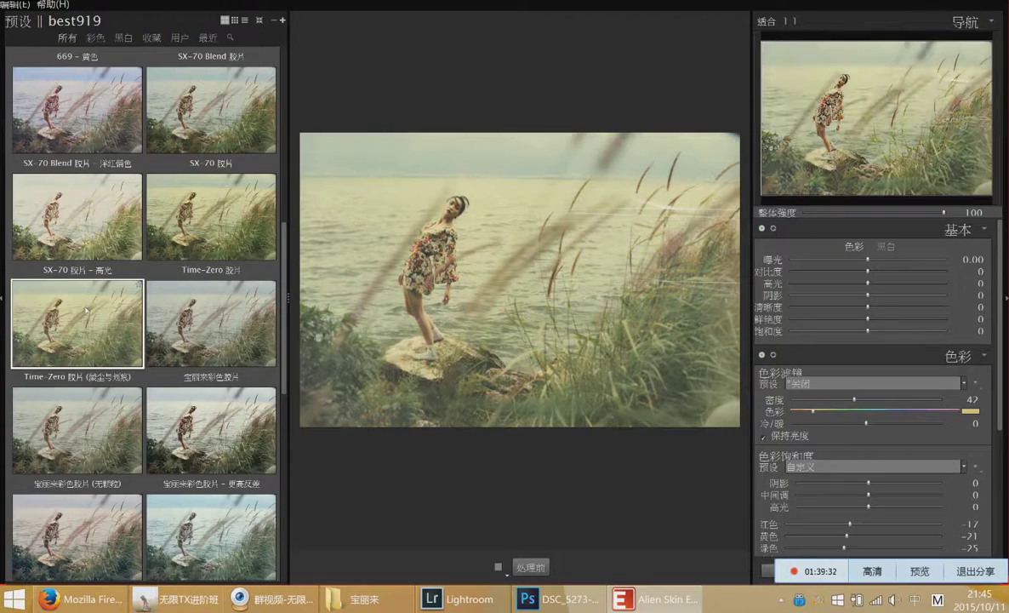
scroll(132, 340, down, 4)
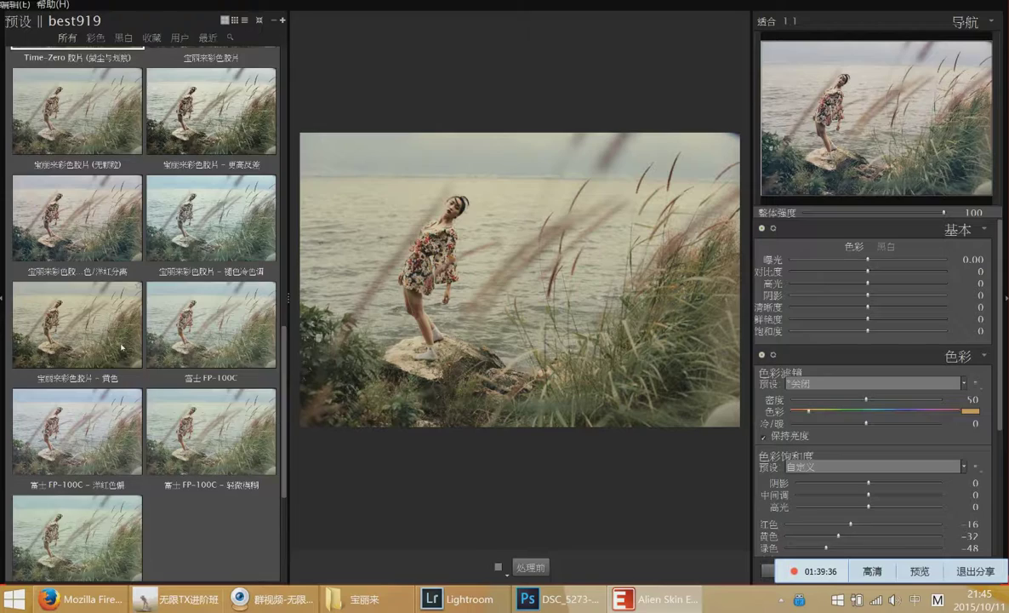
scroll(121, 346, down, 1)
scroll(122, 346, up, 5)
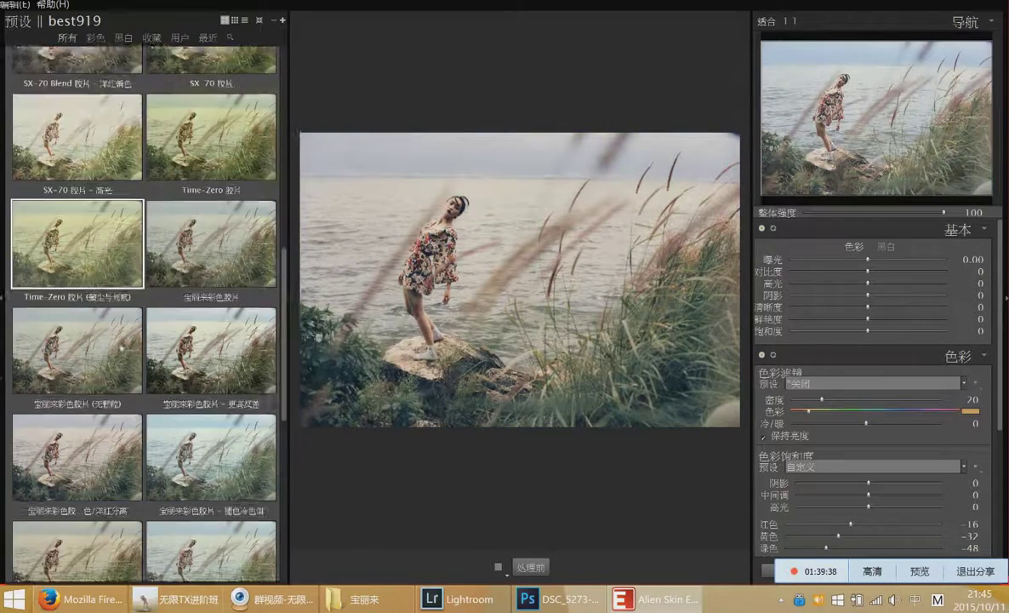
Compare the SX-70 胶片 and Time-Zero 胶片 presets with SX-70 胶片 - 高光, and apply SX-70 胶片 - 高光 to the photo
click(96, 225)
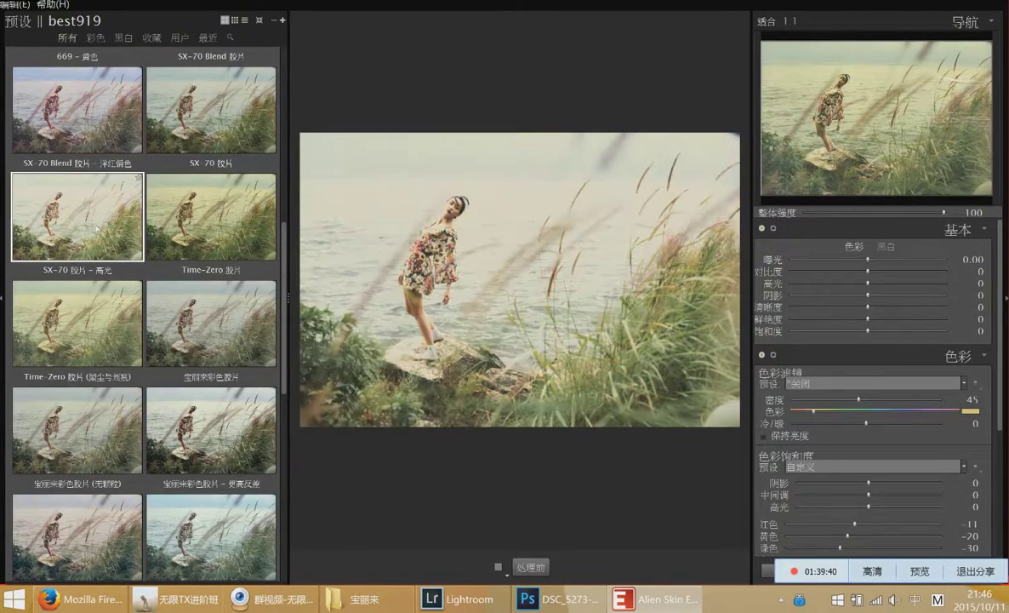
click(210, 122)
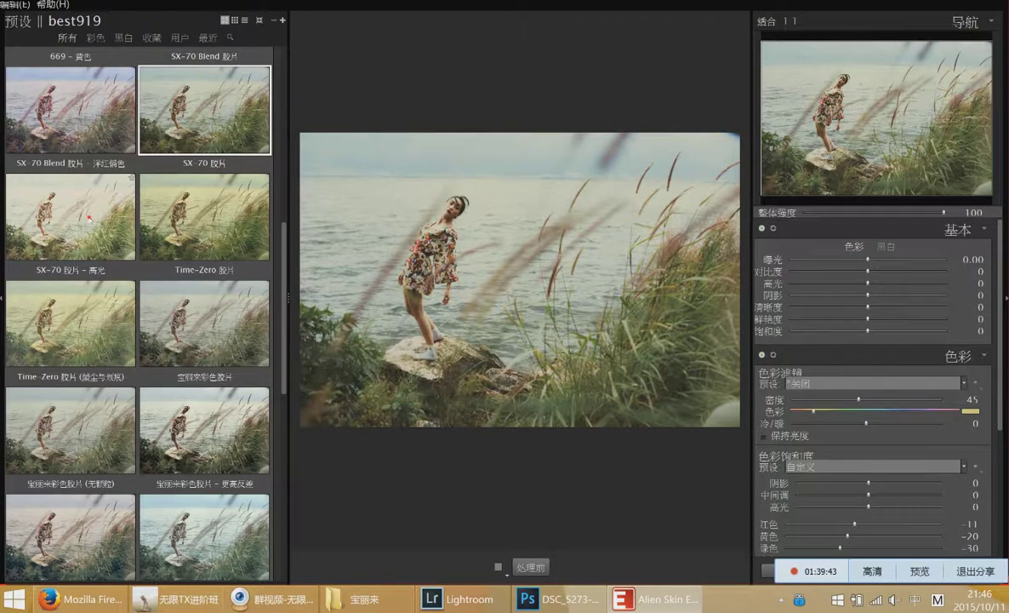
click(173, 222)
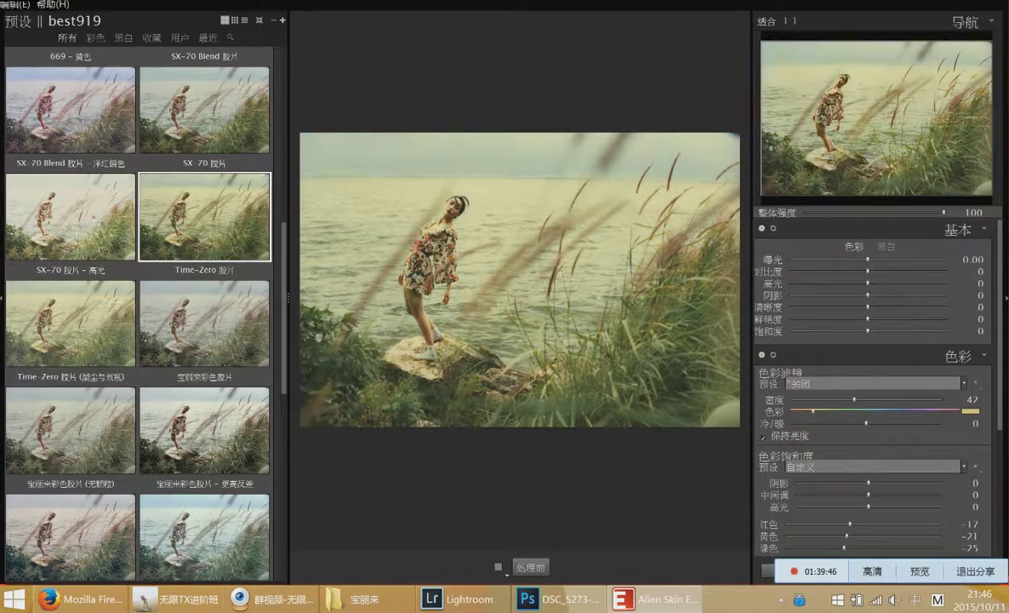
click(89, 219)
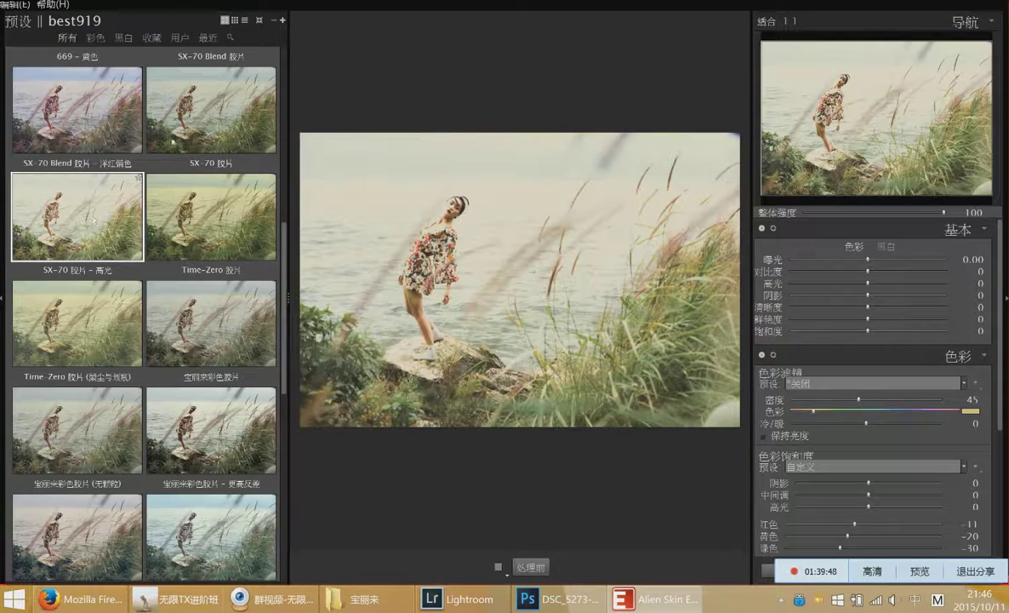
click(176, 108)
click(79, 198)
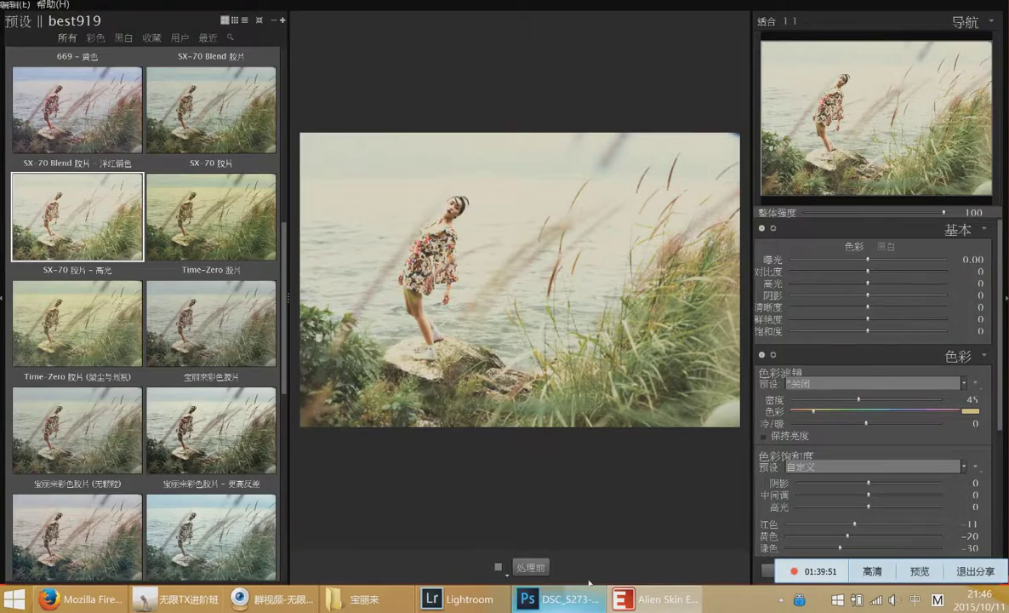
key(Escape)
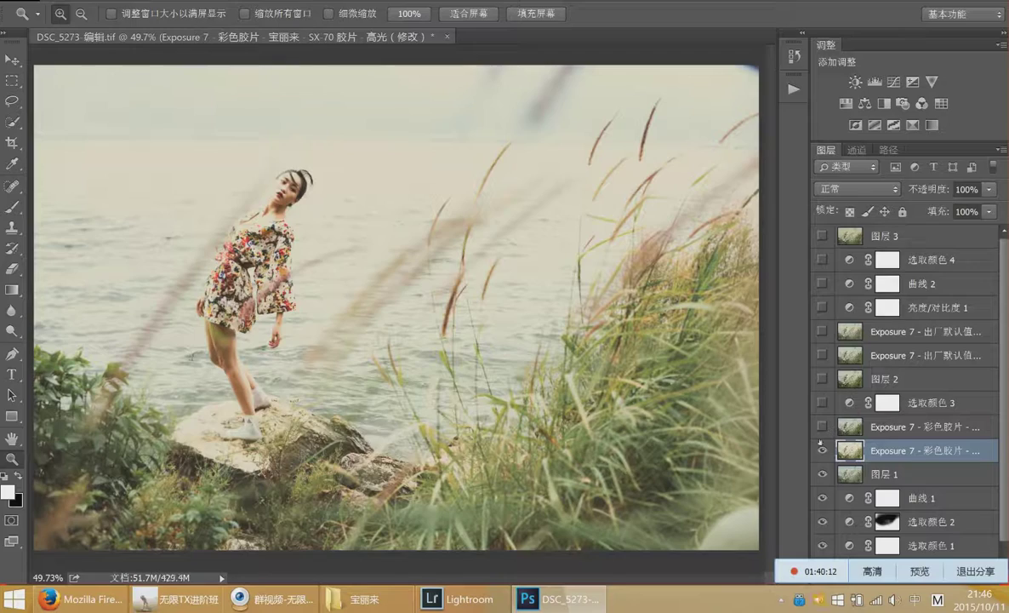
Hide the new SX-70 胶片 - 高光 layer and select and show the original SX-70 胶片 layer above it
click(822, 450)
click(931, 428)
click(821, 427)
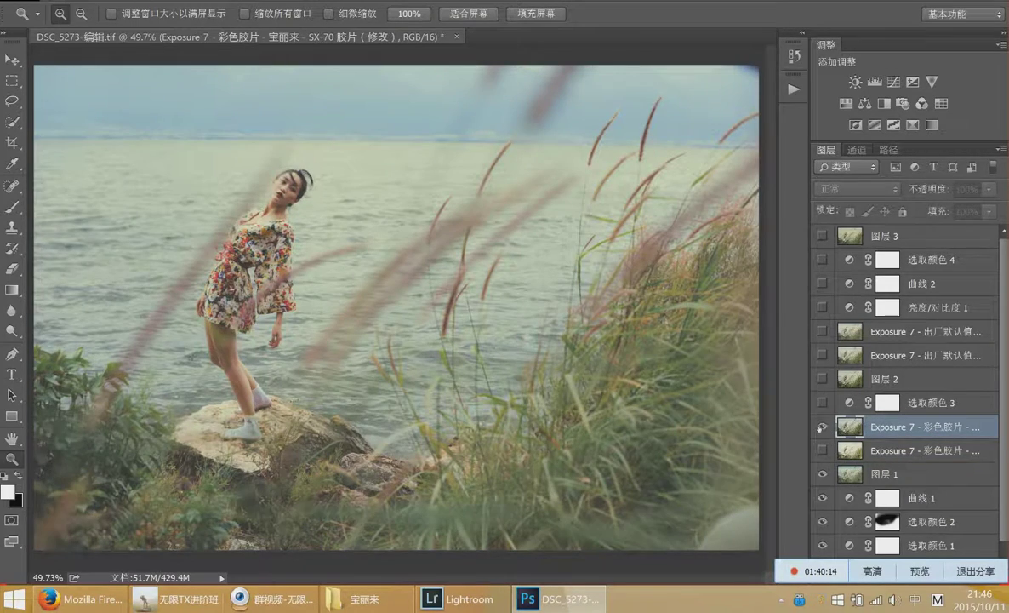
Hide the SX-70 胶片 layer, show the SX-70 胶片 - 高光 layer beneath it and set that layer's opacity to 23%
click(821, 427)
click(822, 450)
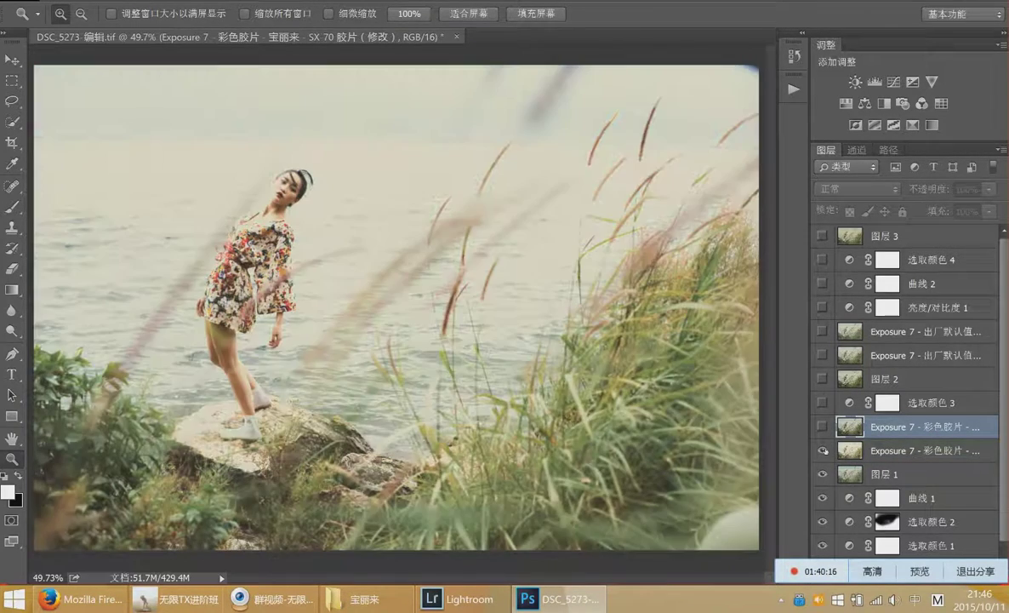
click(910, 451)
click(990, 188)
drag(989, 206, 929, 218)
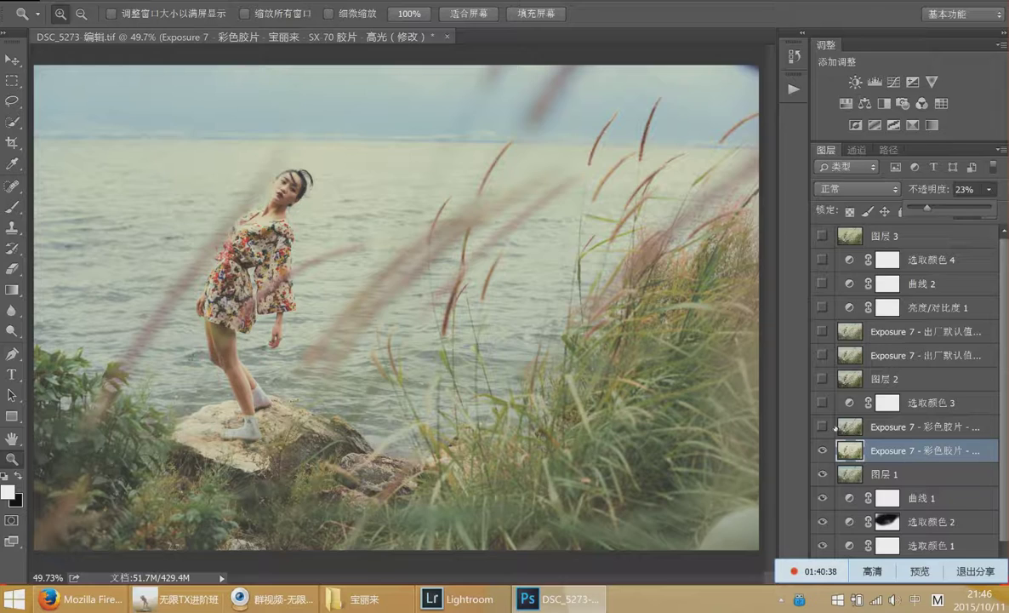
Compare the SX-70 胶片 layer with the SX-70 胶片 - 高光 layer, and keep only SX-70 胶片 shown
click(822, 450)
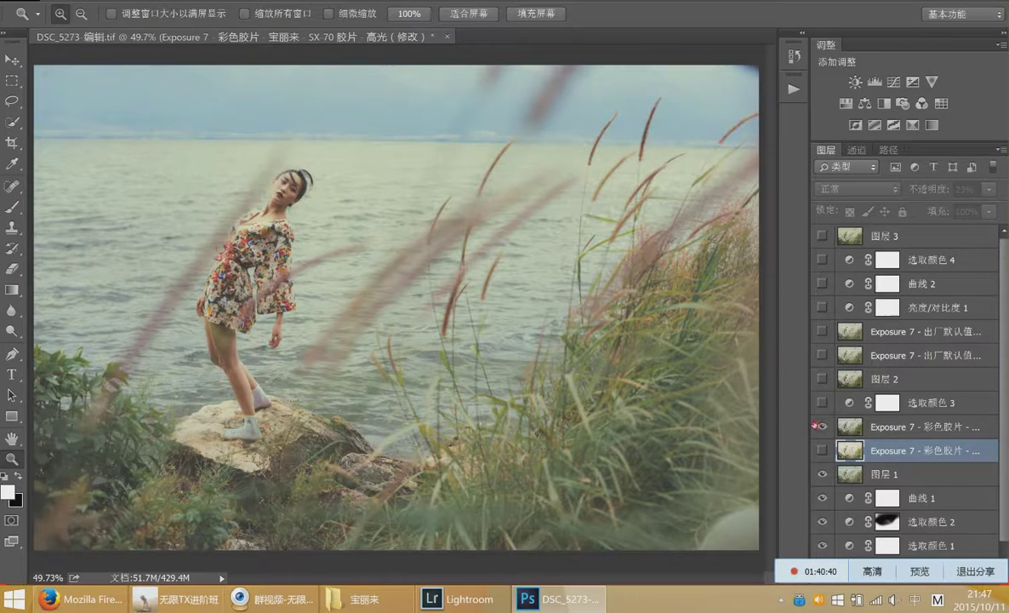
click(821, 426)
click(821, 427)
click(821, 450)
click(822, 451)
click(822, 426)
click(821, 427)
click(821, 426)
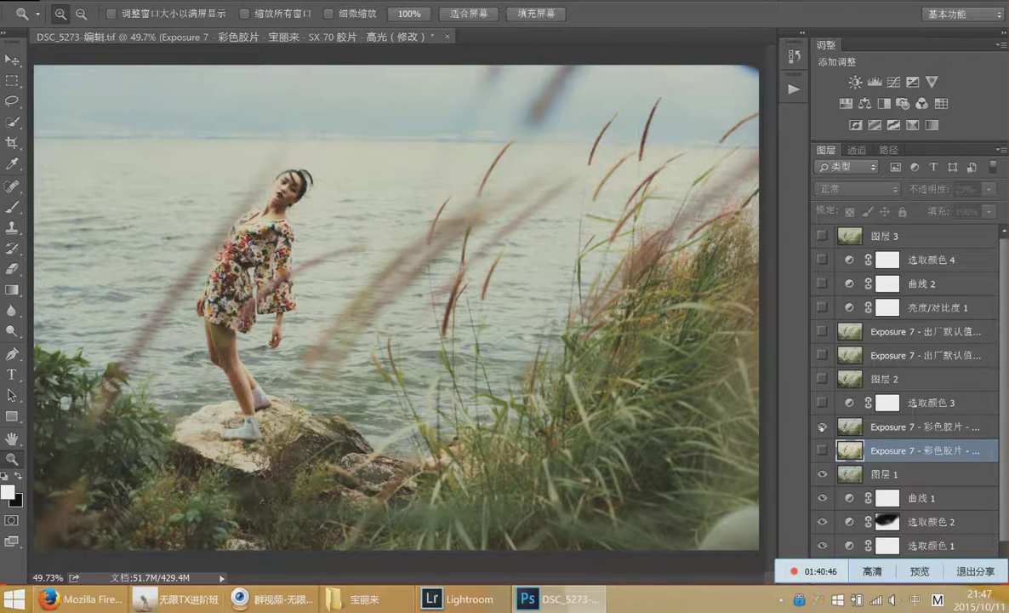
click(822, 450)
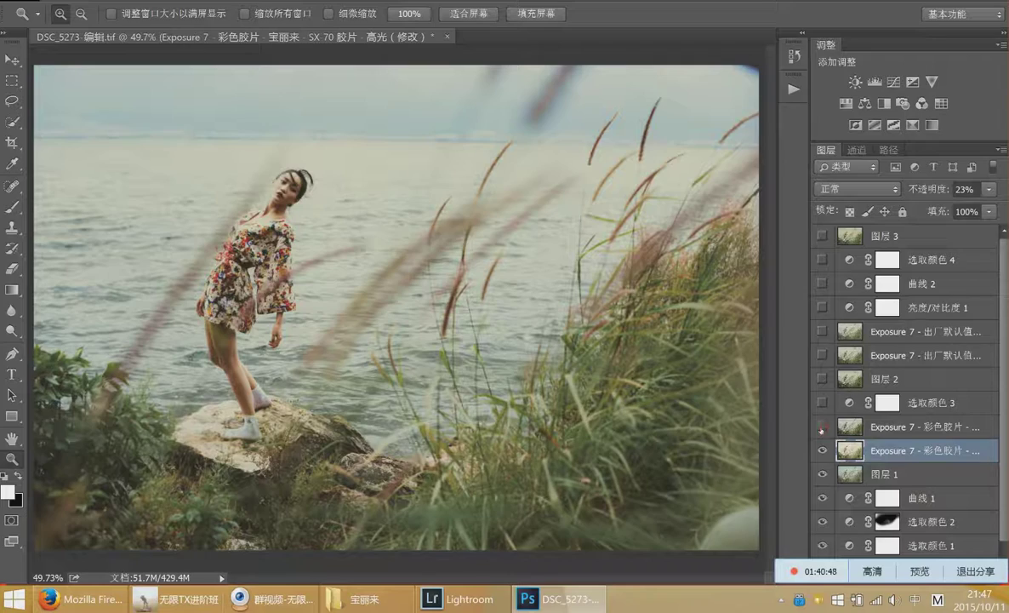
click(821, 427)
click(822, 450)
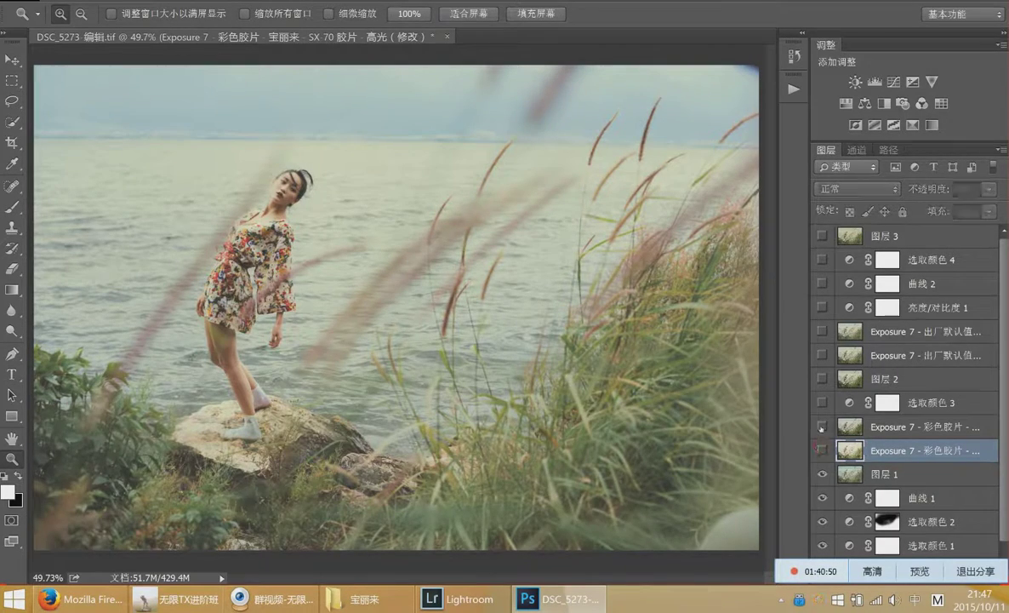
click(821, 426)
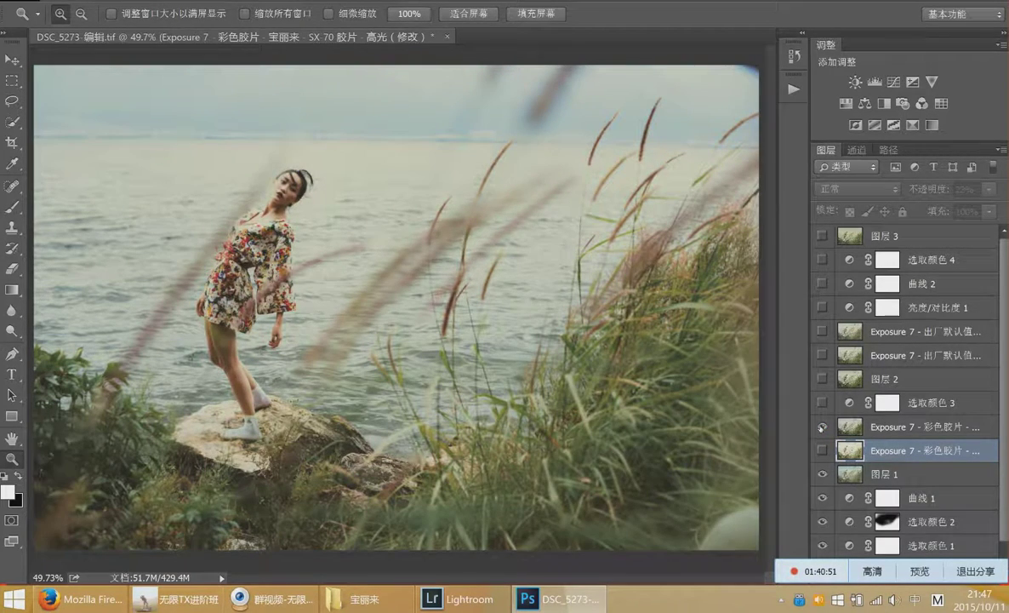
click(821, 426)
click(822, 426)
Show the 选取颜色 3 layer and review its selective colour settings for 白色
click(822, 403)
click(822, 403)
click(815, 403)
double_click(849, 403)
click(830, 246)
click(842, 352)
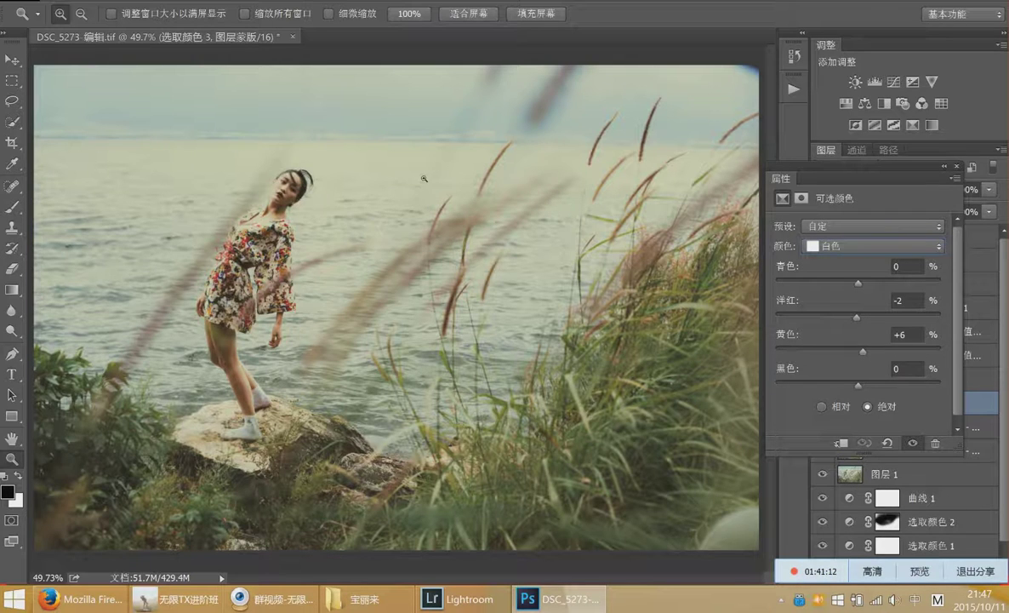
click(882, 154)
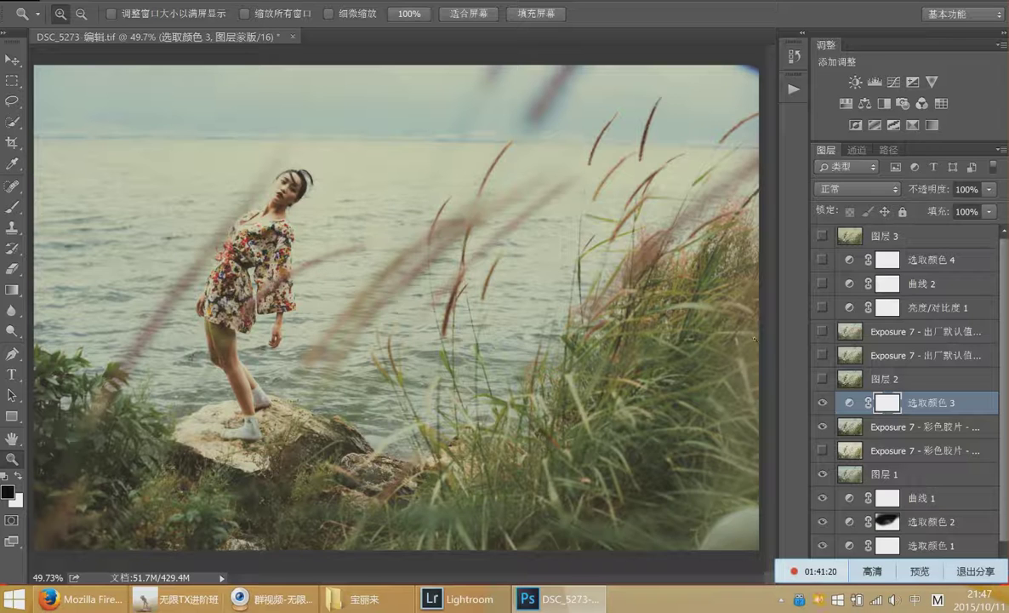
Show 图层 2 and compare the photo with and without the Exposure 7 - 出厂默认值 layer directly above it
click(822, 378)
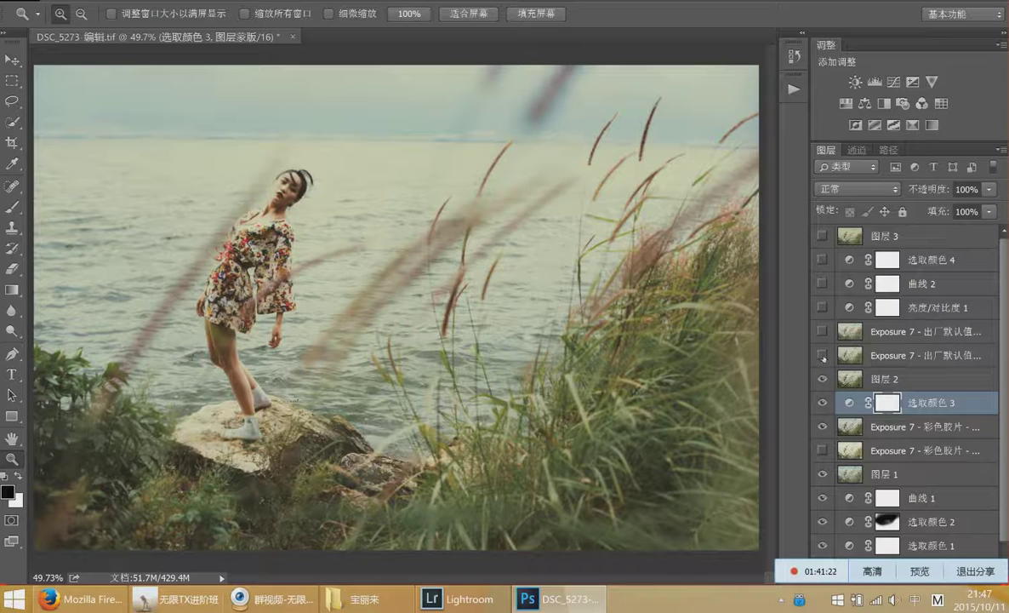
click(822, 356)
click(822, 356)
click(822, 355)
click(822, 356)
Open 图层 2 in the Exposure 7 filter and resize its window so the whole interface fits on screen
click(899, 380)
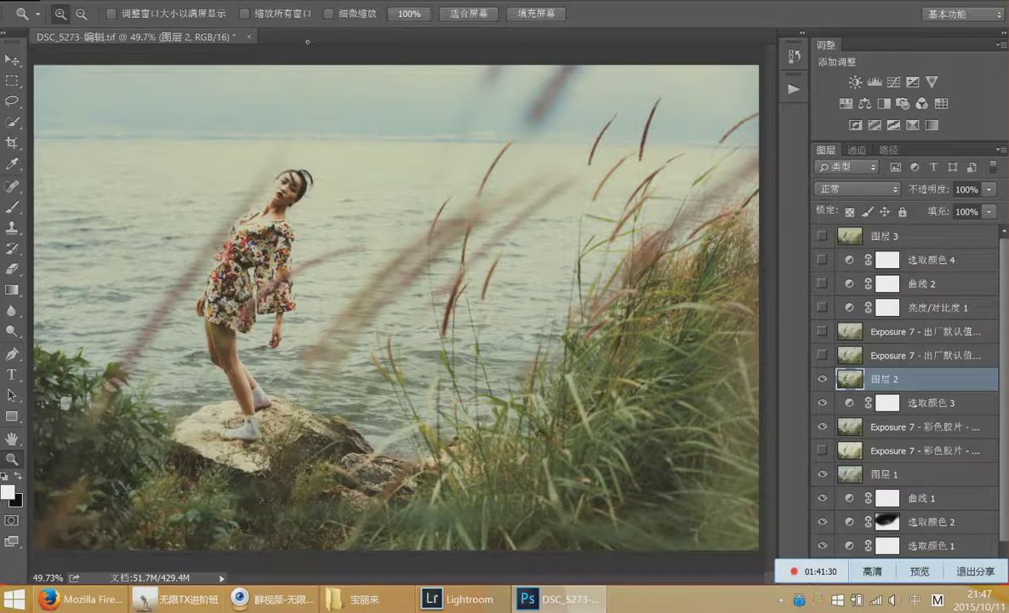
click(290, 1)
mouse_move(464, 299)
click(553, 313)
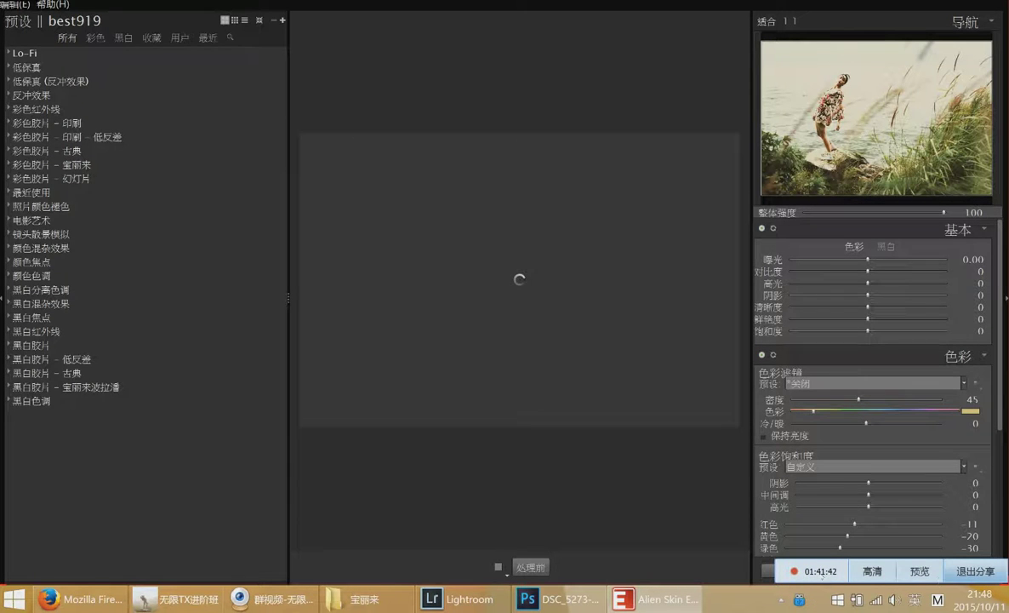
drag(544, 7, 338, 0)
drag(688, 268, 990, 538)
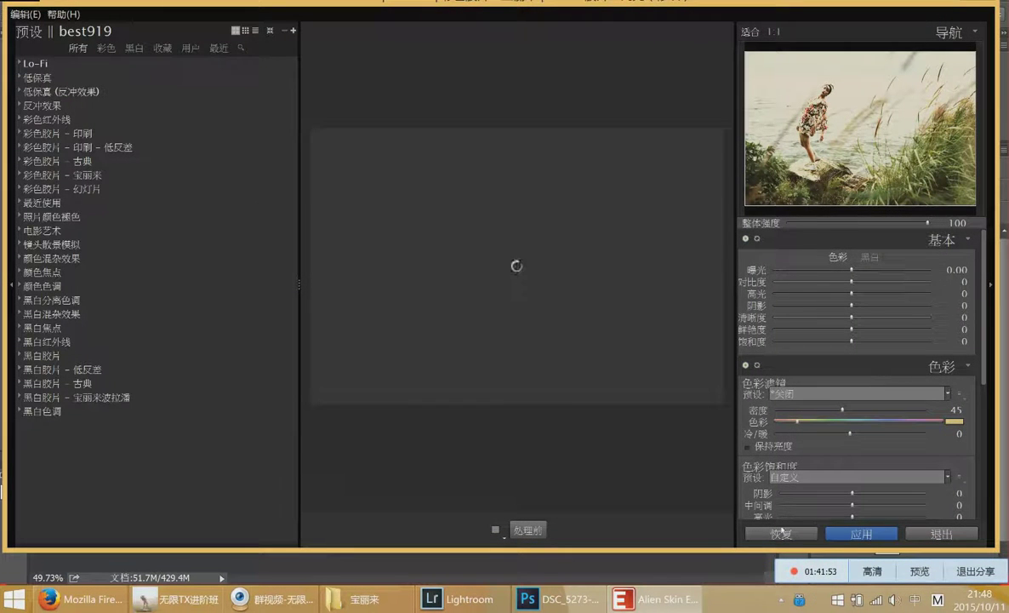
Reset the Exposure 7 adjustments and lower 清晰度 to a moderate negative value
click(781, 531)
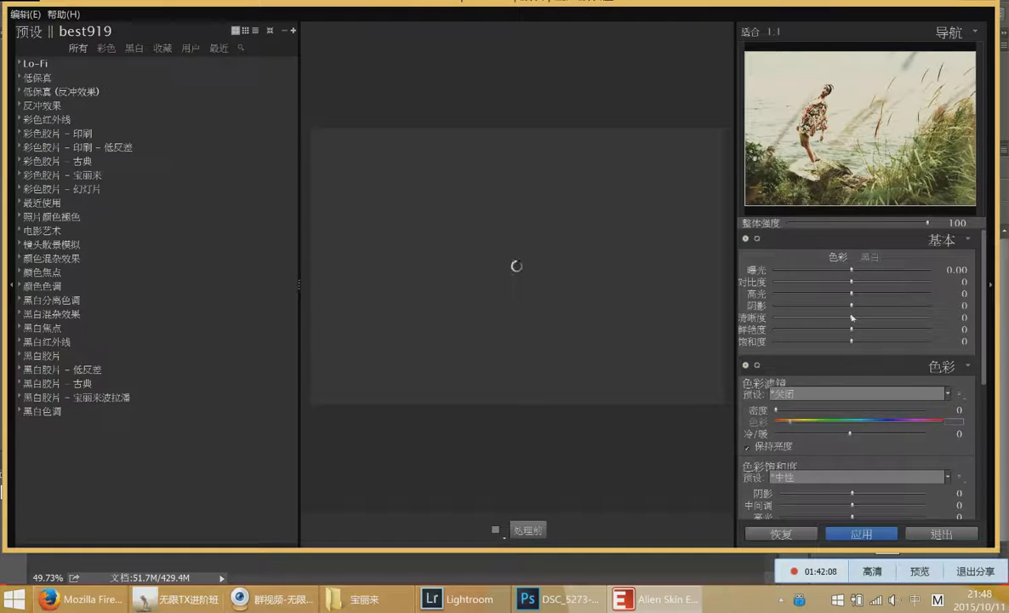
drag(852, 316, 831, 320)
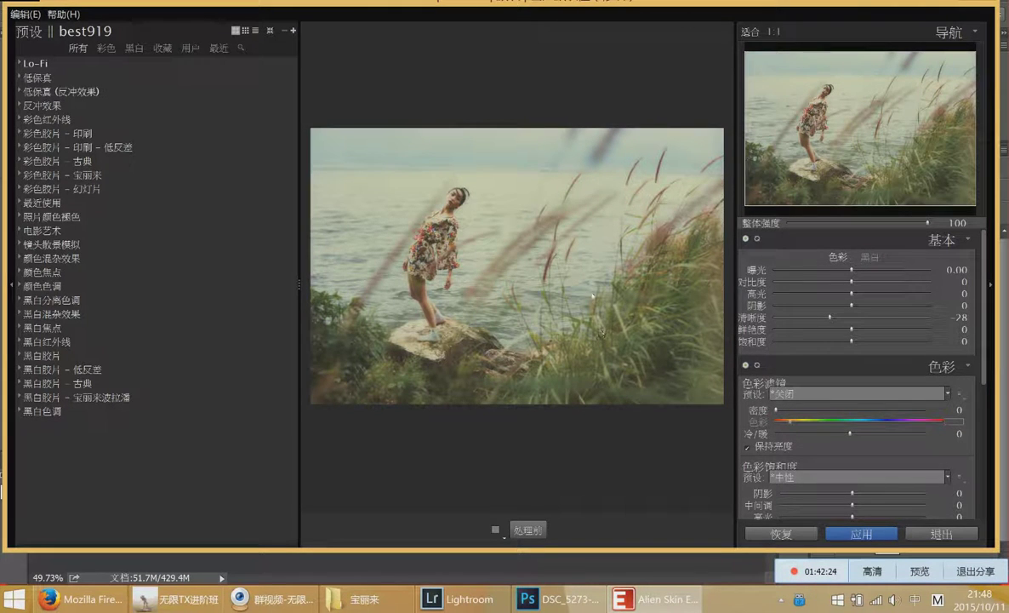
mouse_move(829, 318)
mouse_down()
mouse_move(856, 326)
mouse_move(840, 325)
mouse_up()
drag(841, 325, 840, 325)
Enable 纹理 in the 叠加 settings and choose the 纸张 1 texture
scroll(820, 397, down, 6)
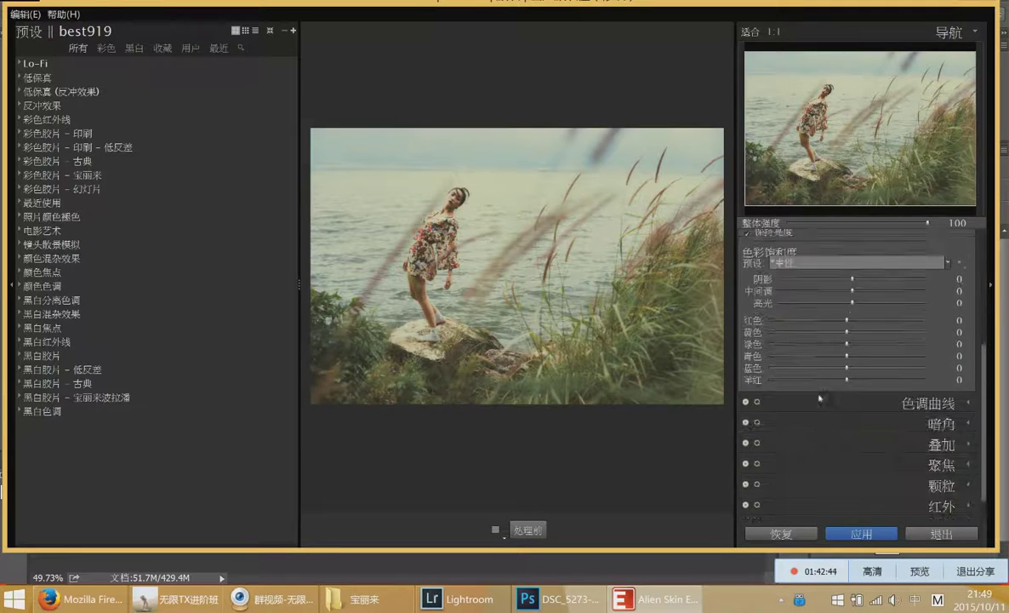
click(849, 412)
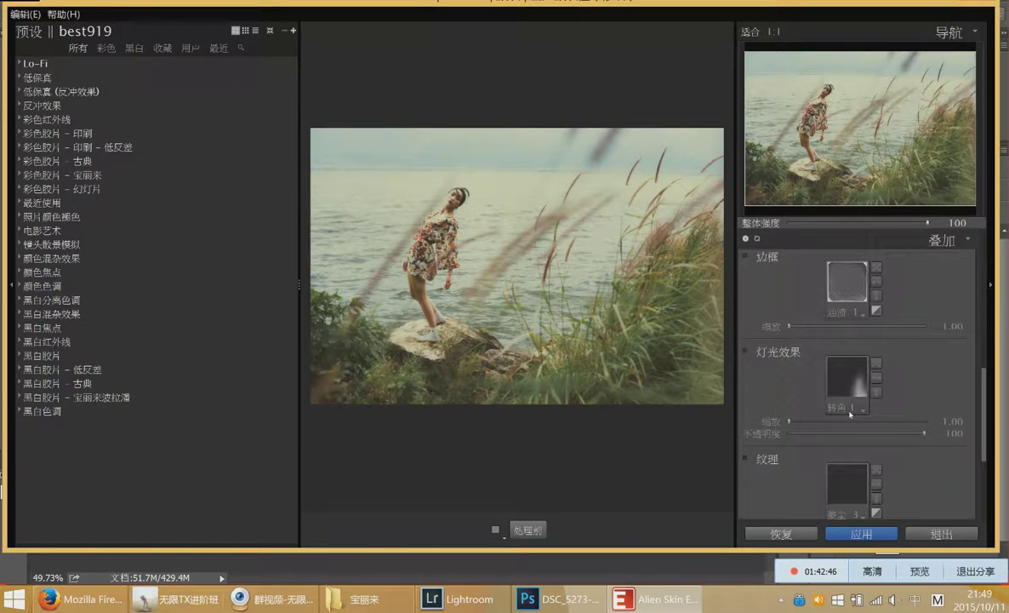
click(800, 461)
scroll(802, 464, down, 2)
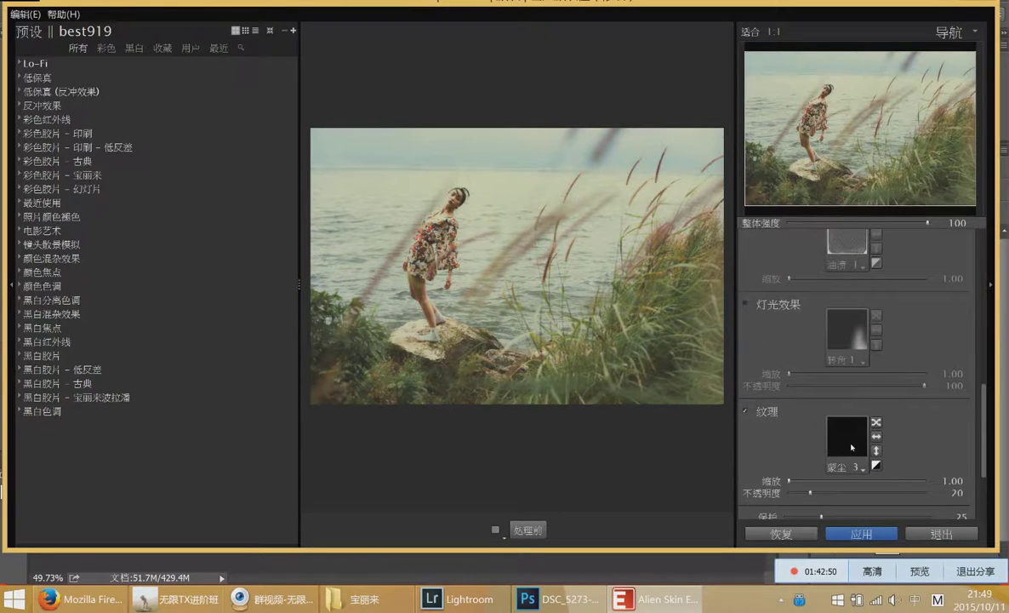
click(851, 448)
click(704, 247)
click(793, 188)
click(503, 366)
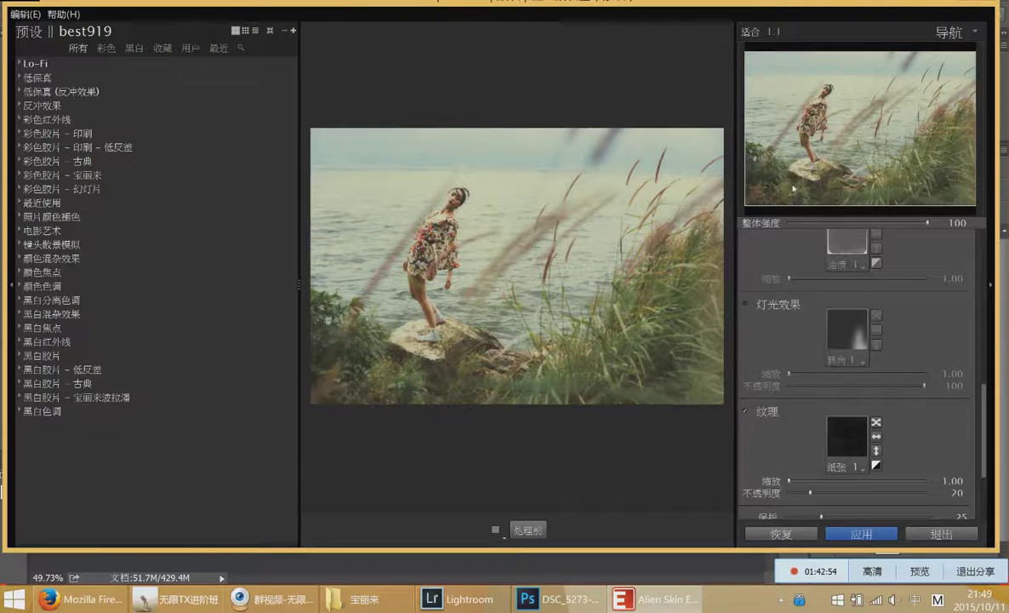
Raise the texture's 不透明度 to slightly below 100, set 保护 to 11 and apply the filter to the photo
scroll(772, 424, down, 2)
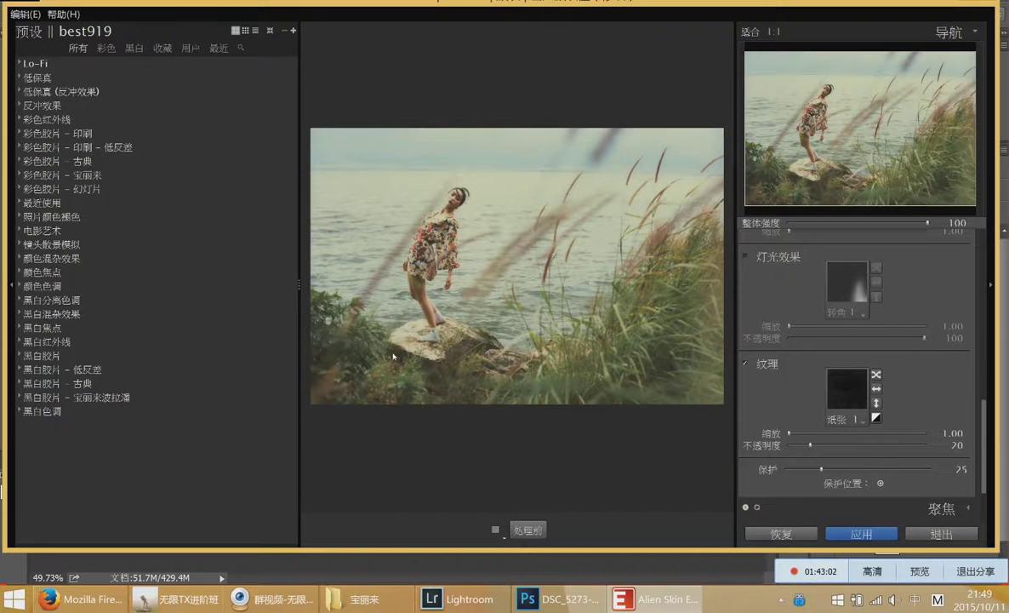
drag(808, 444, 926, 444)
drag(821, 468, 757, 468)
click(802, 469)
mouse_move(925, 446)
mouse_down()
mouse_move(891, 450)
mouse_move(927, 445)
mouse_up()
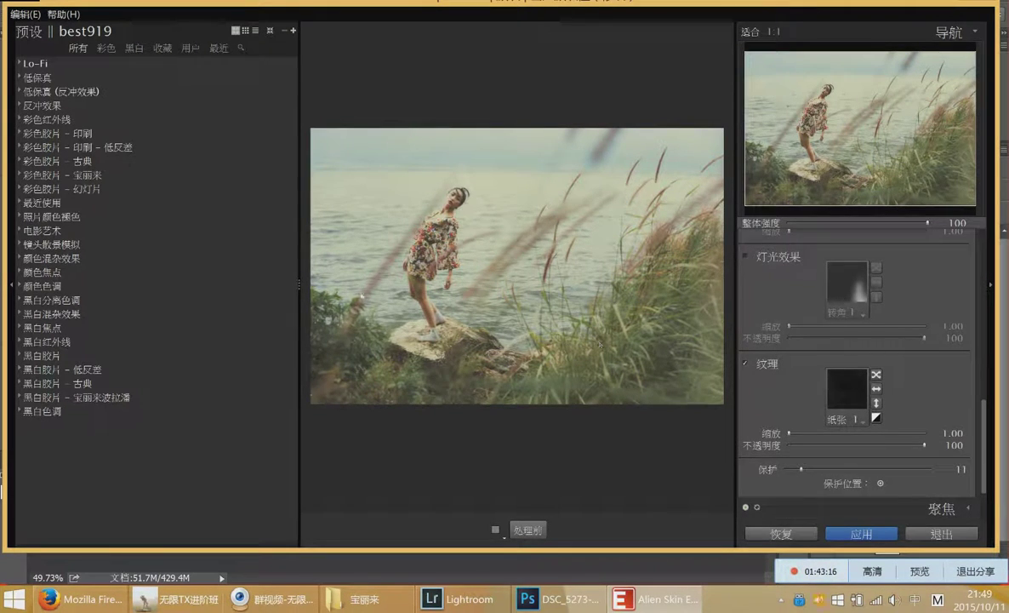
drag(923, 445, 912, 445)
click(865, 529)
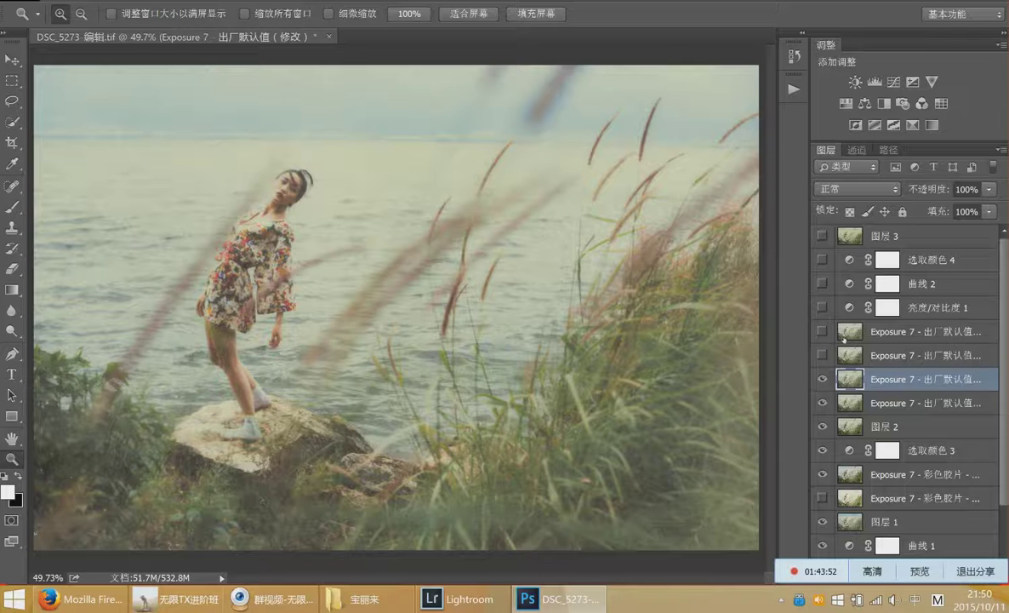
Show the 亮度/对比度 1 layer and fine-tune its contrast to about 25
click(821, 306)
click(821, 307)
double_click(879, 306)
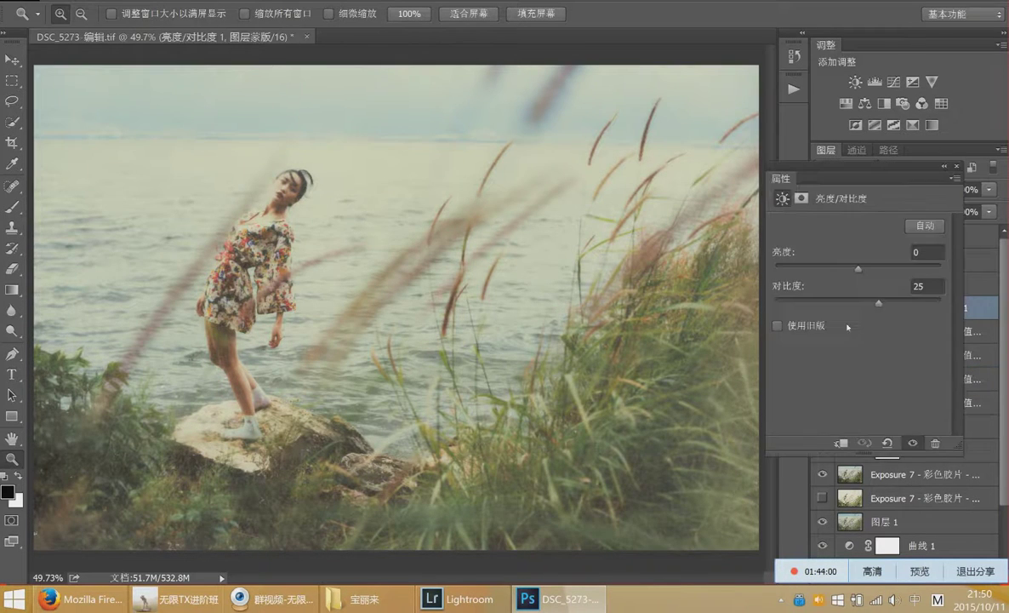
mouse_move(879, 305)
mouse_down()
mouse_move(896, 306)
mouse_move(880, 305)
mouse_up()
drag(880, 304, 880, 304)
click(956, 166)
Show the 曲线 2 and 选取颜色 4 layers and review the 曲线 2 curve
click(822, 283)
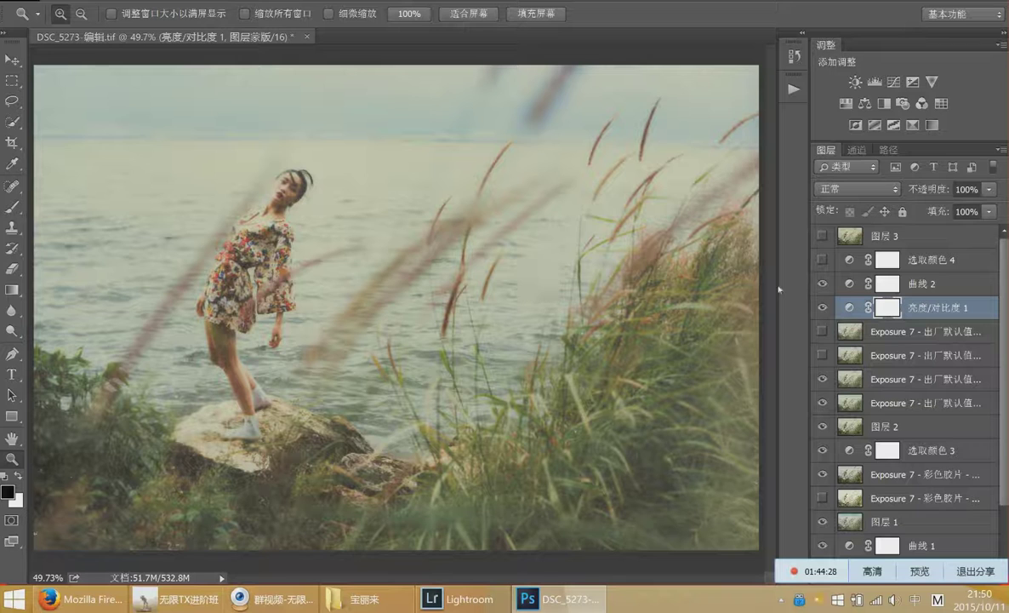
double_click(849, 284)
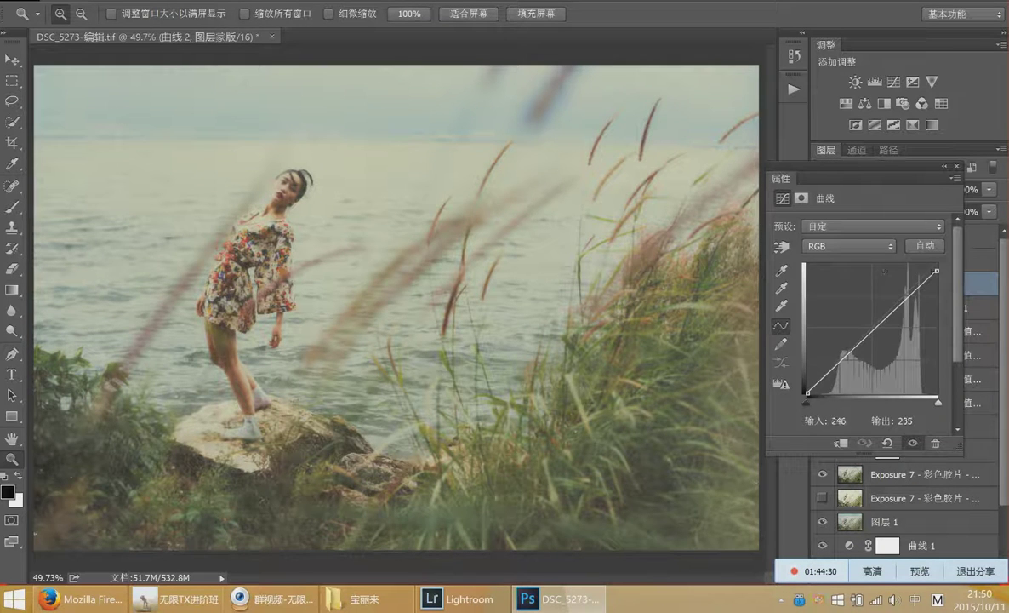
click(956, 167)
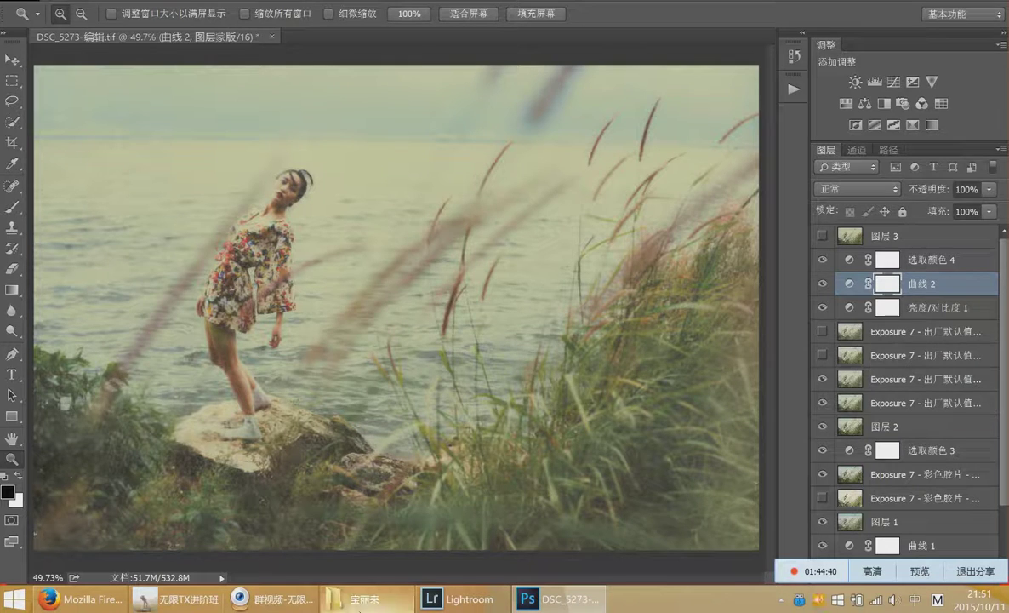
Open the reference photo IMG_1250 from the 宝丽来 folder and return to Photoshop
click(366, 598)
double_click(181, 111)
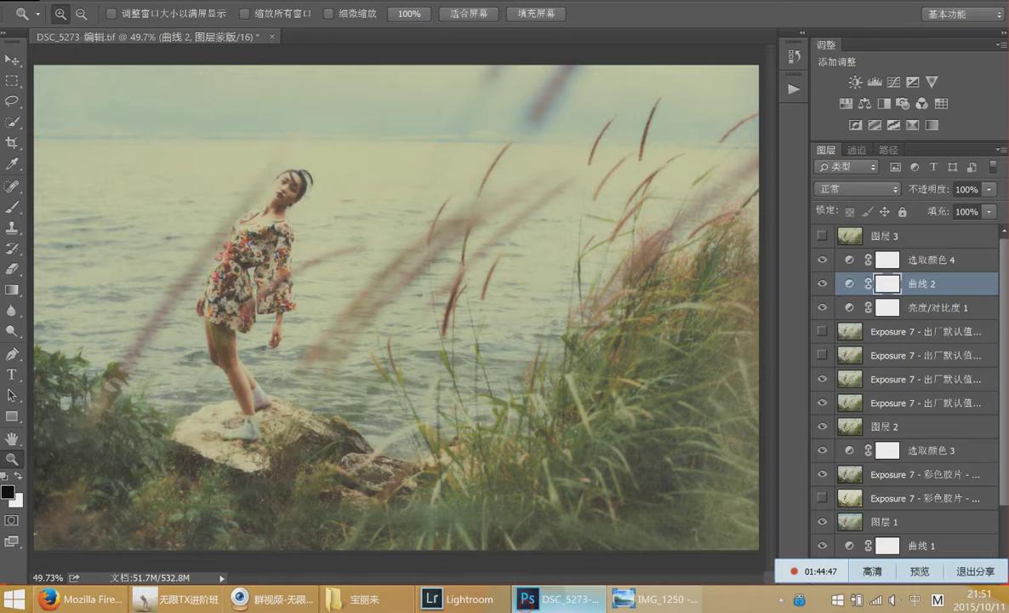
click(545, 598)
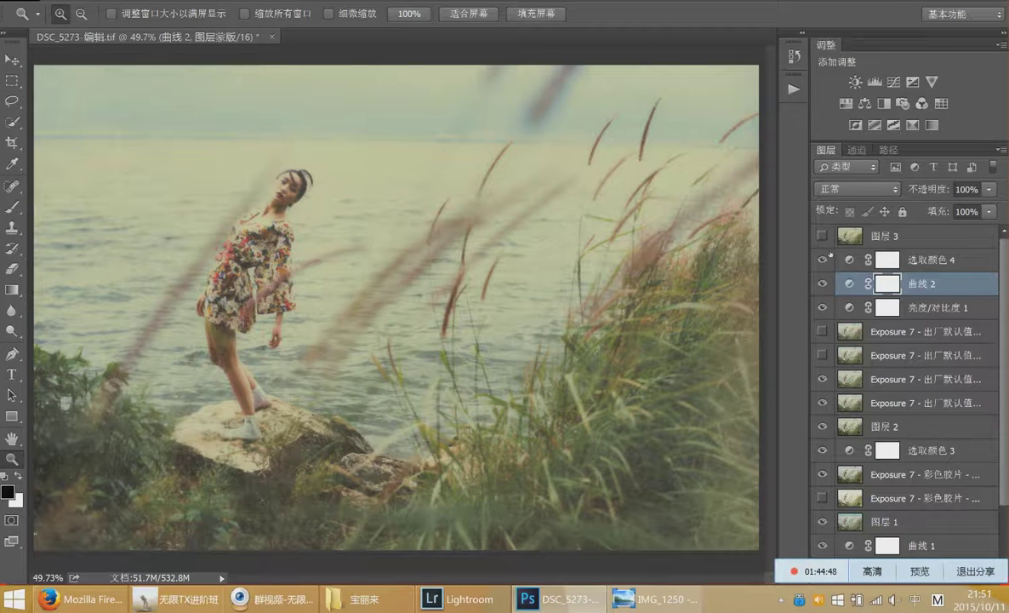
Set the 白色 range of 选取颜色 4 to 青色 +2% and 黄色 +14%
double_click(848, 259)
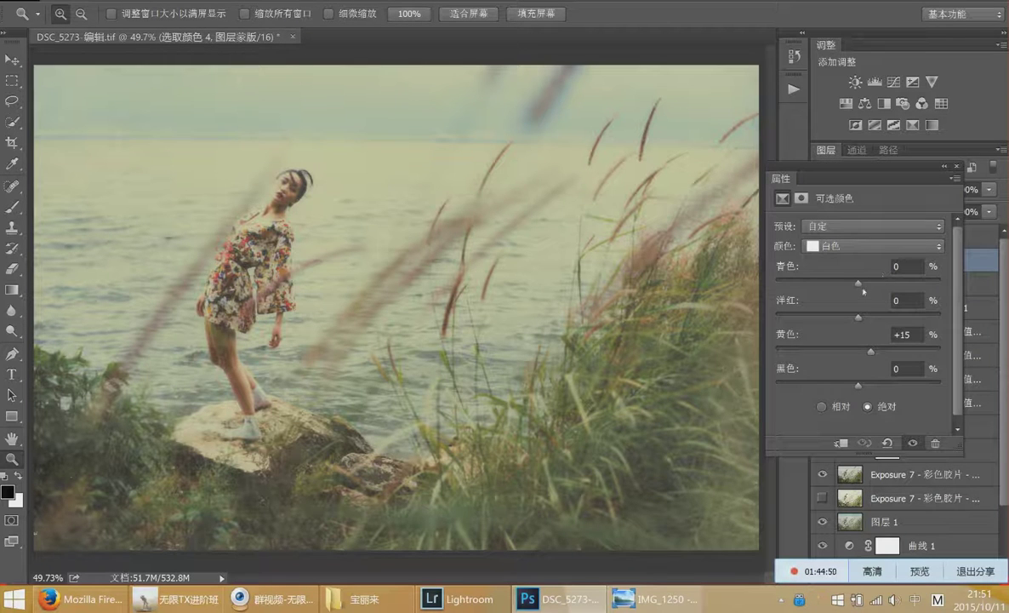
drag(865, 284, 861, 285)
drag(871, 352, 869, 352)
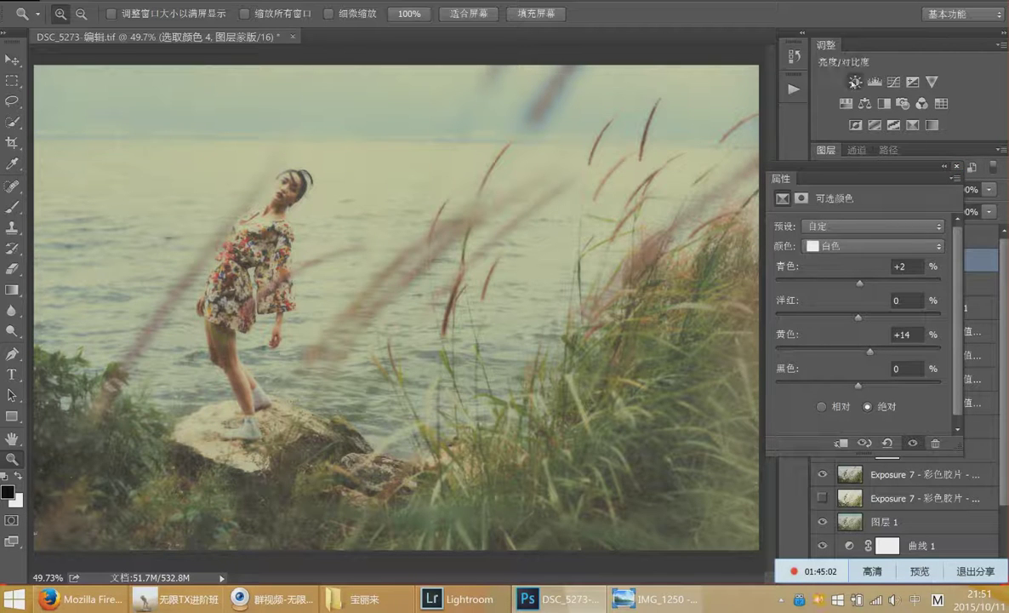
Add a 亮度/对比度 adjustment layer above 选取颜色 4 with 对比度 24, and check the photo at 33.3%
click(854, 82)
drag(859, 303, 879, 305)
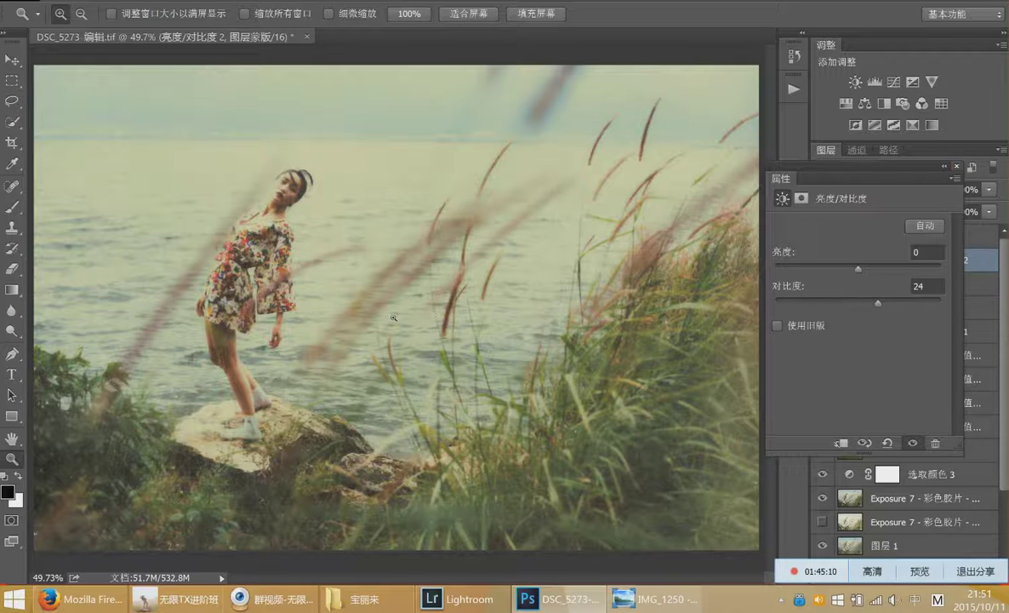
click(956, 166)
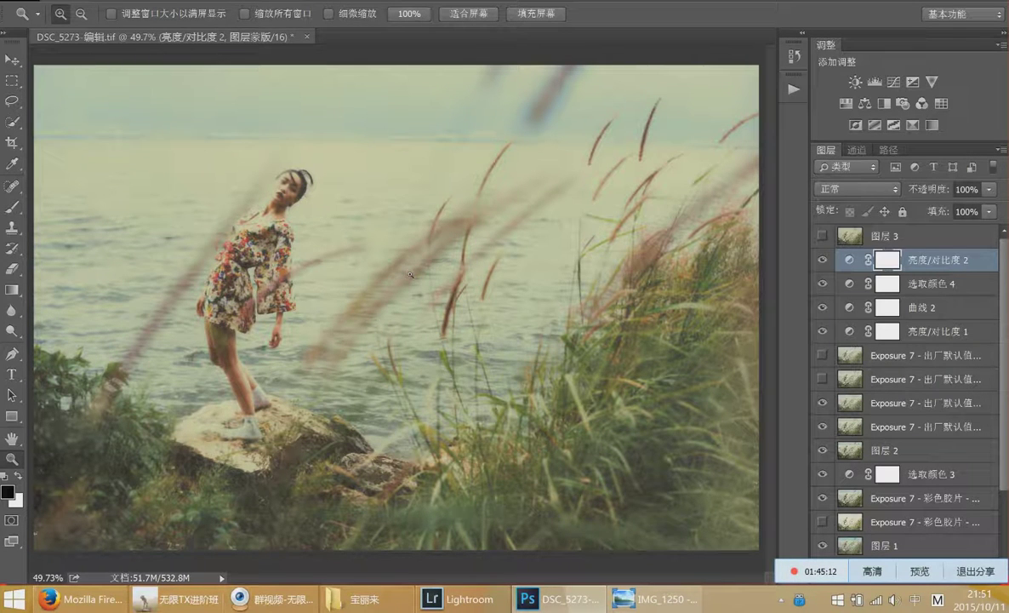
alt+click(470, 394)
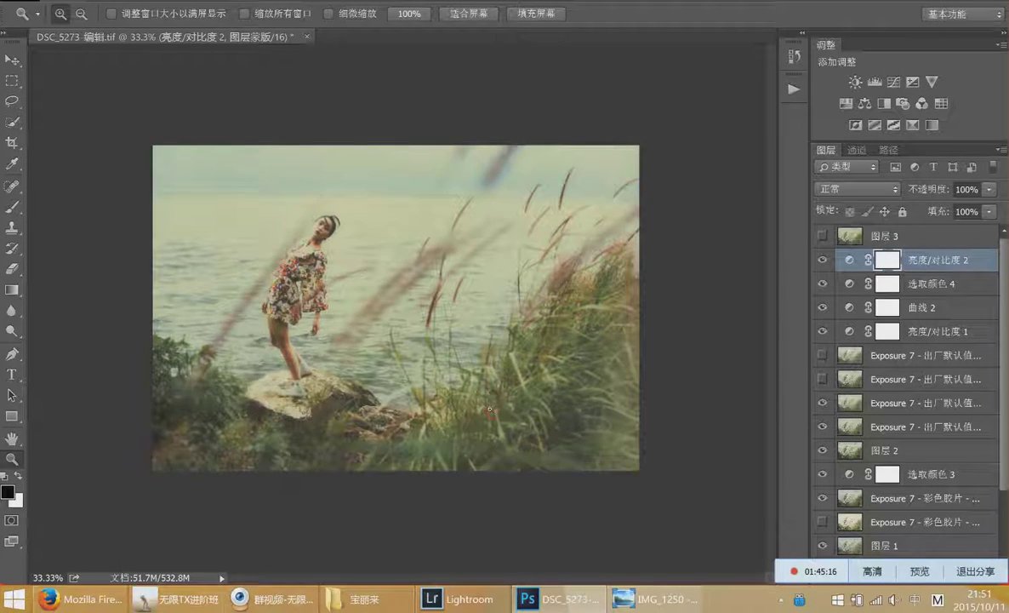
click(489, 410)
alt+click(491, 406)
Switch to the 无限TX进阶班 group chat and move its window beside the photo
click(170, 598)
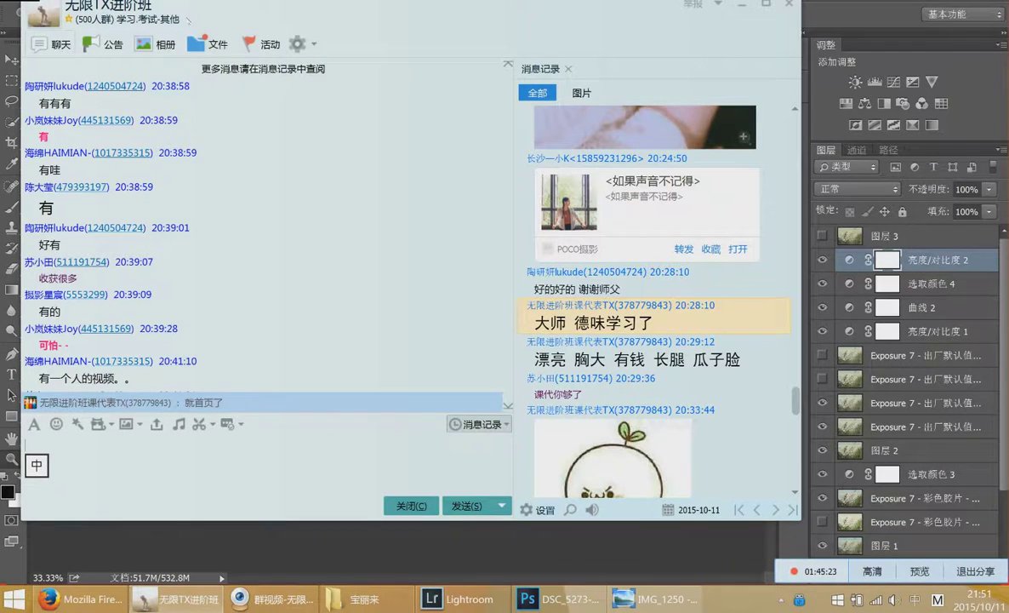
drag(188, 19, 822, 91)
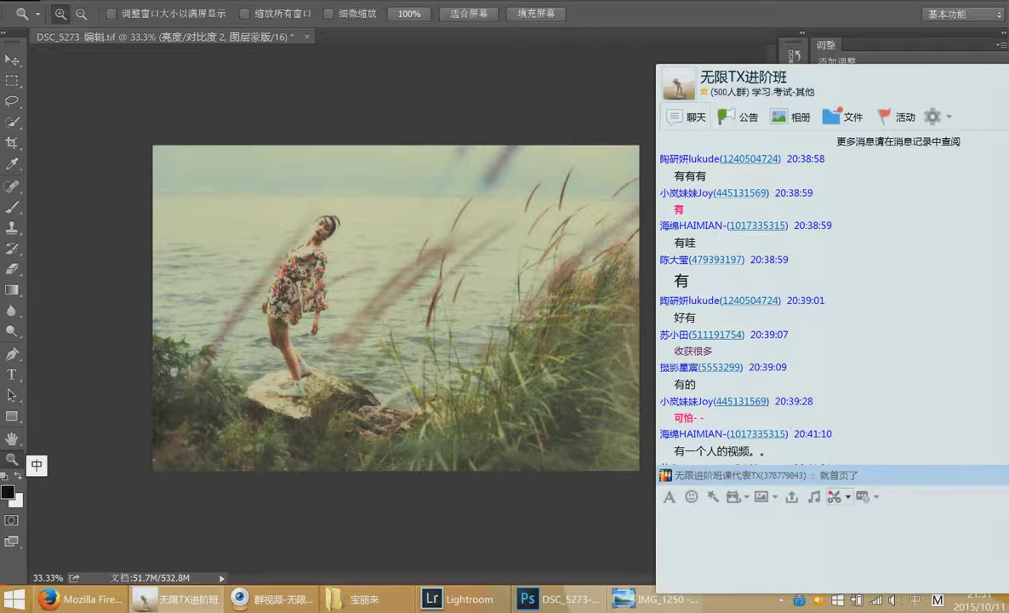
Try to capture the graded lakeside photo as a screenshot for the group chat
click(834, 497)
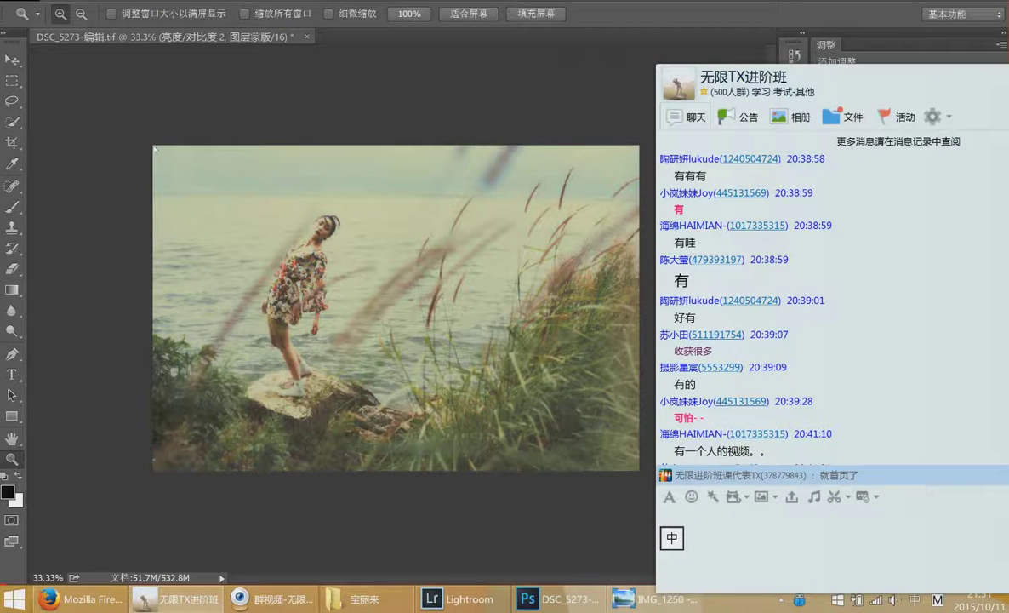
key(ctrl+alt+a)
drag(153, 146, 639, 468)
double_click(577, 396)
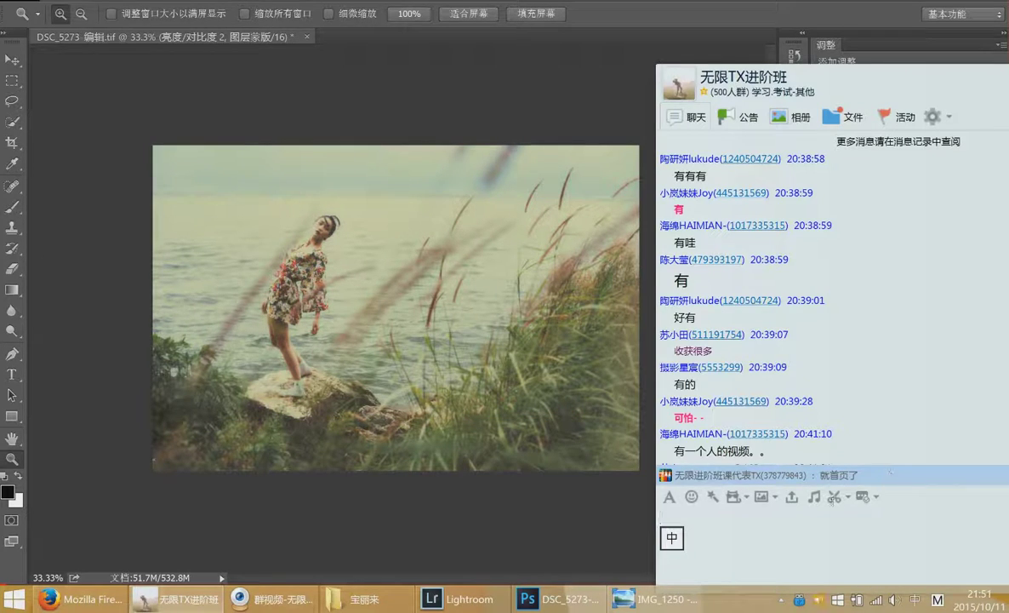
key(ctrl+alt+a)
drag(154, 151, 634, 471)
double_click(523, 397)
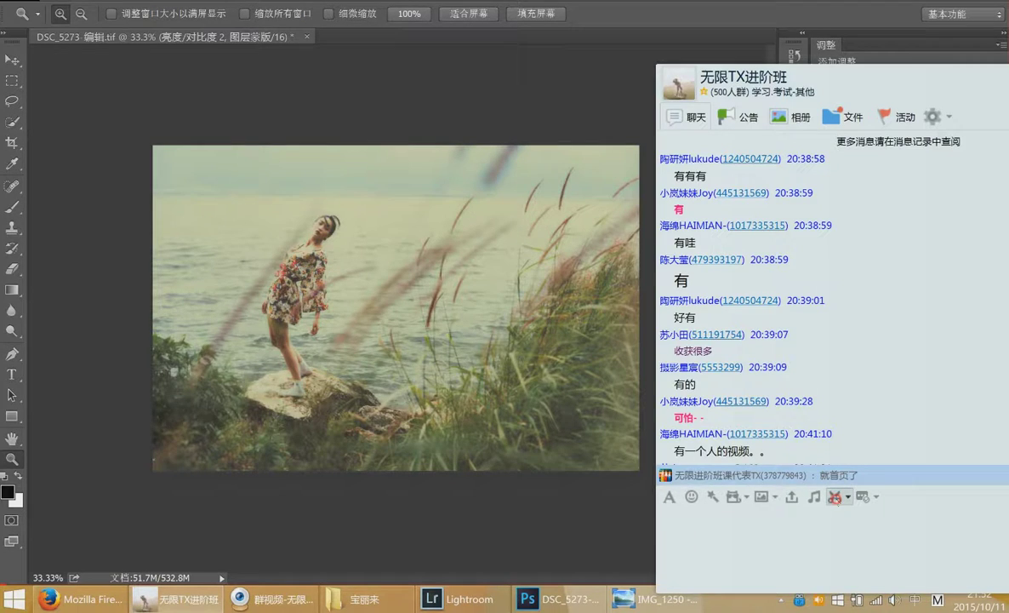
Capture the graded lakeside photo, send the screenshot to the 无限TX进阶班 group chat, and minimize the chat window
key(ctrl+alt+a)
drag(154, 147, 639, 467)
double_click(634, 444)
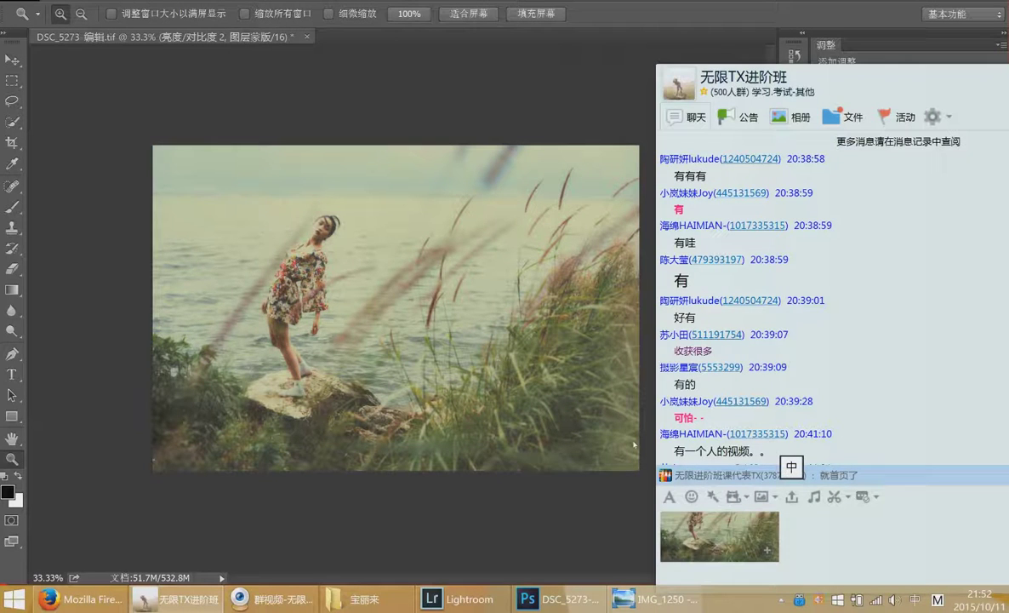
key(Return)
drag(847, 86, 455, 49)
double_click(456, 49)
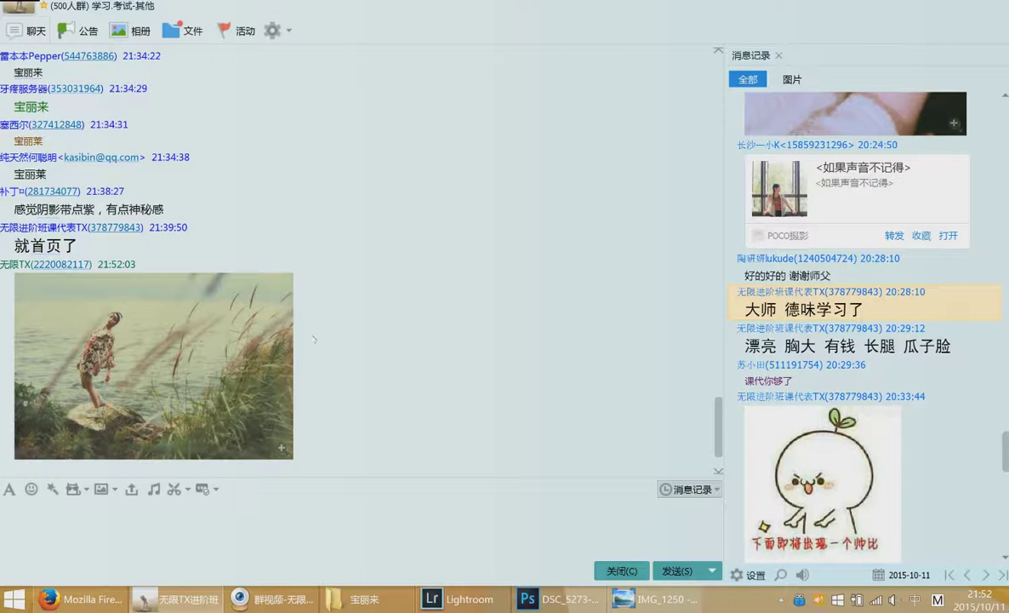
click(451, 375)
click(952, 7)
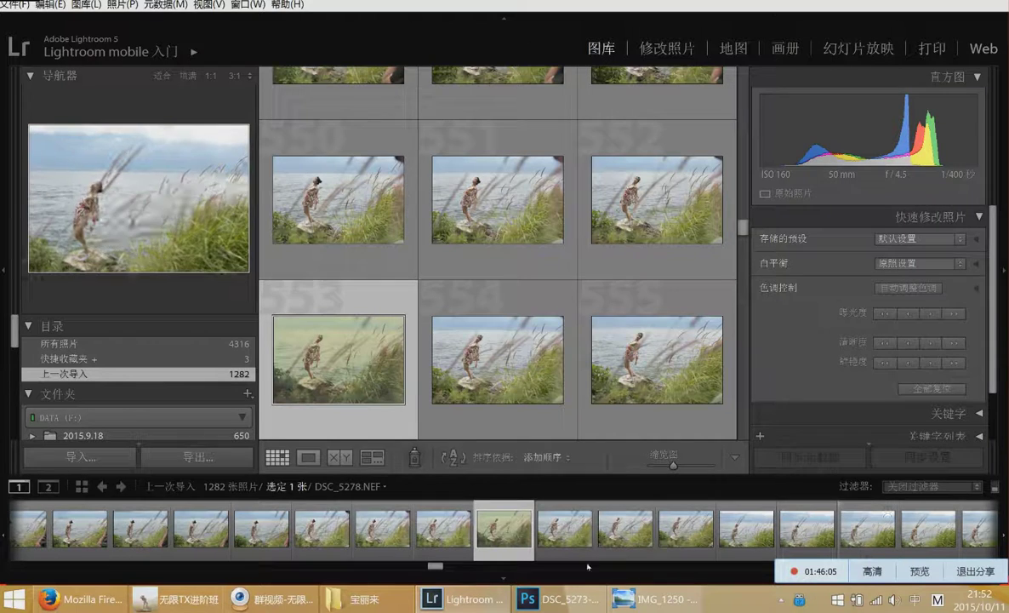
Return to Photoshop and hide every layer above 背景 in DSC_5273-编辑.tif to show the ungraded photo
click(585, 601)
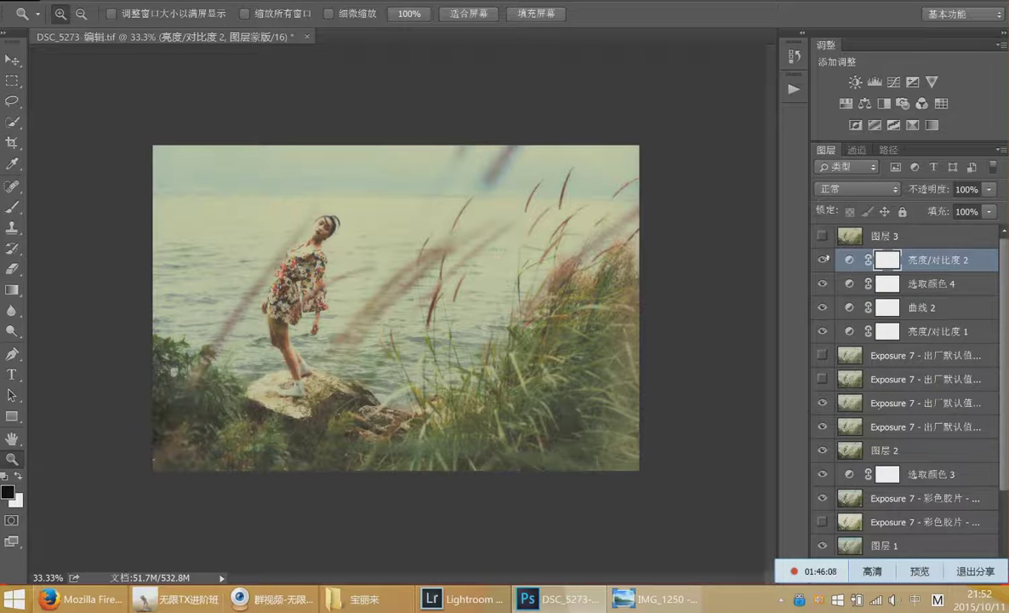
drag(823, 365, 819, 500)
scroll(820, 500, down, 3)
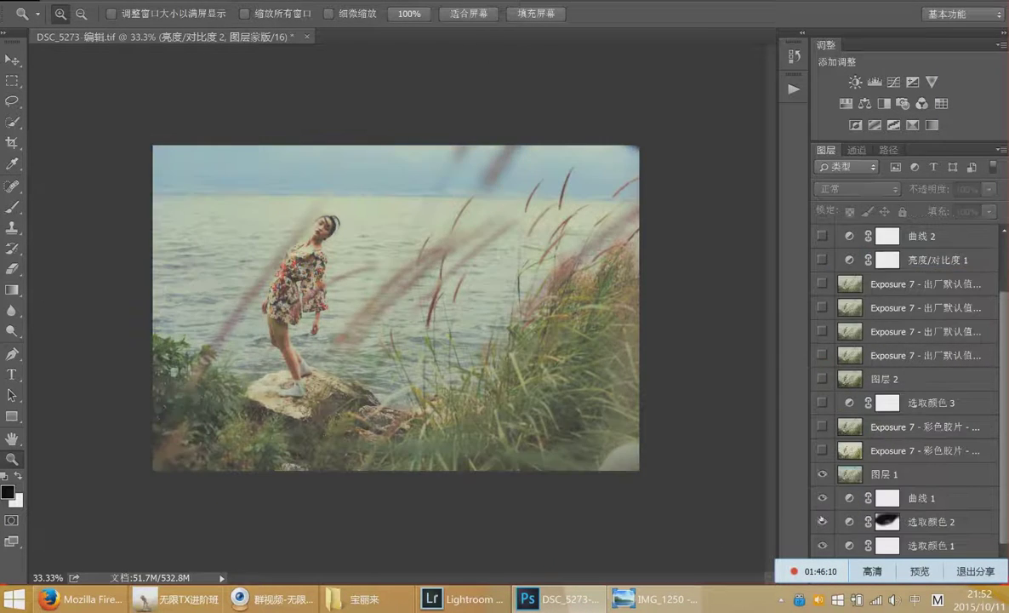
scroll(848, 517, down, 1)
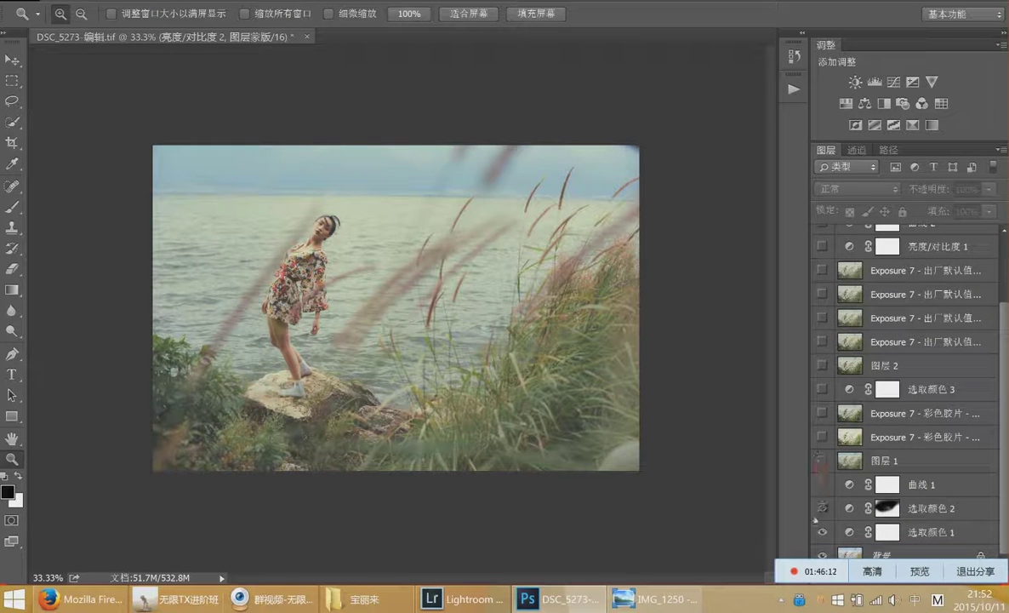
drag(822, 459, 822, 532)
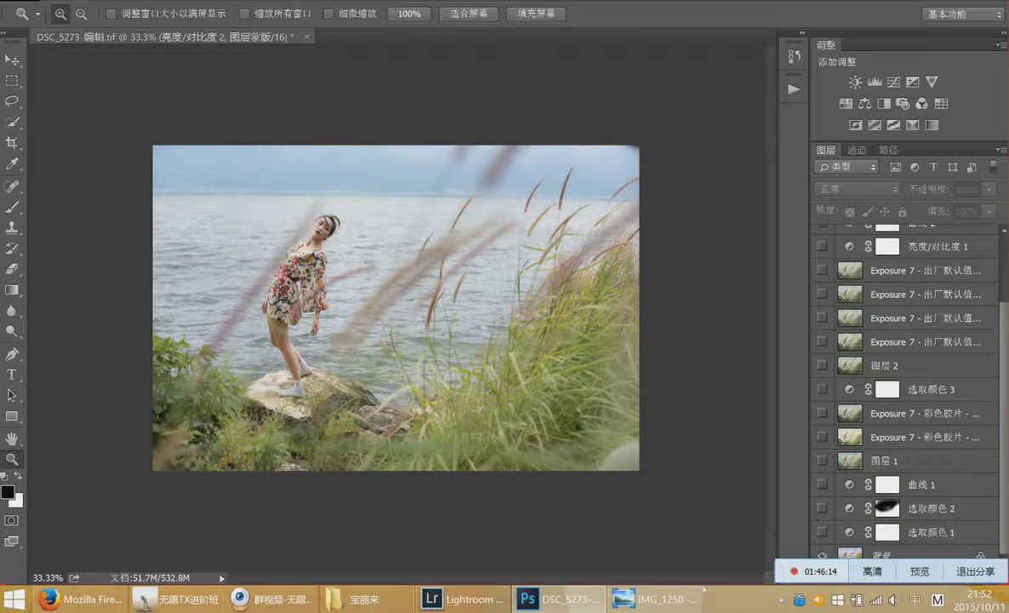
Capture the ungraded lakeside photo as a screenshot and send it to the 无限TX进阶班 group chat
click(174, 599)
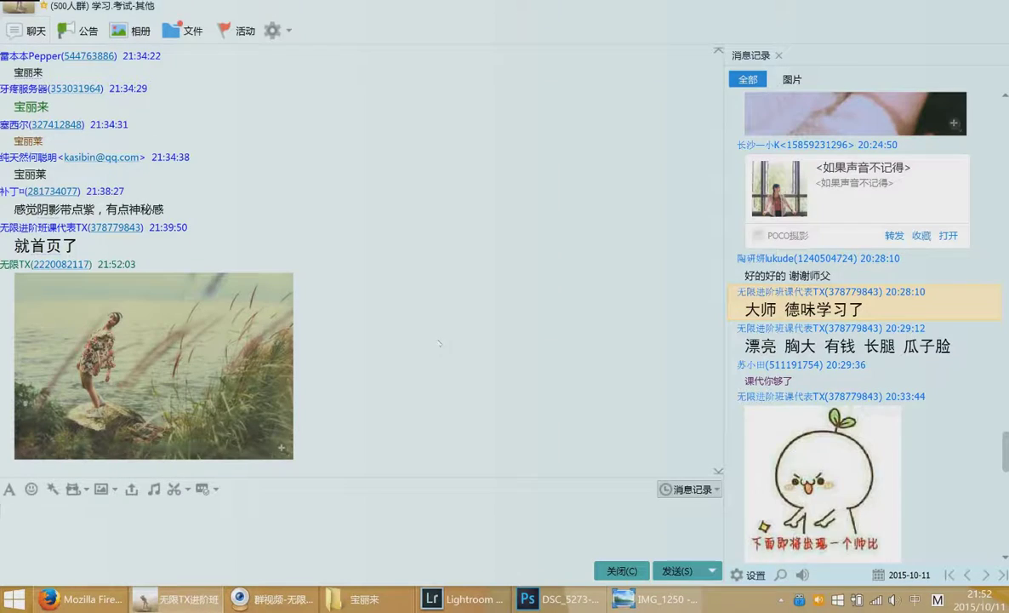
drag(293, 3, 814, 48)
click(838, 502)
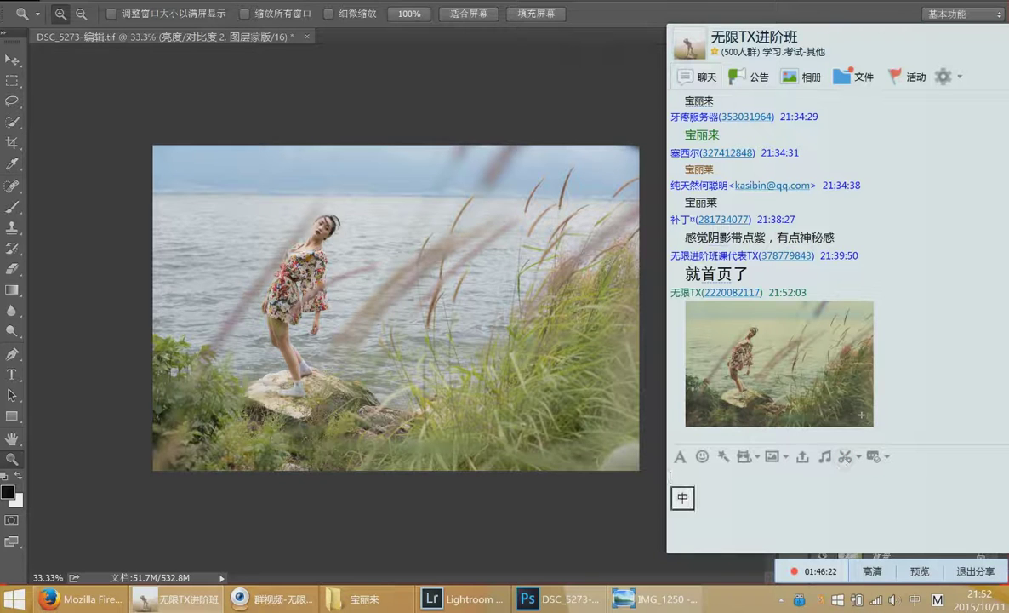
click(844, 456)
drag(154, 148, 636, 468)
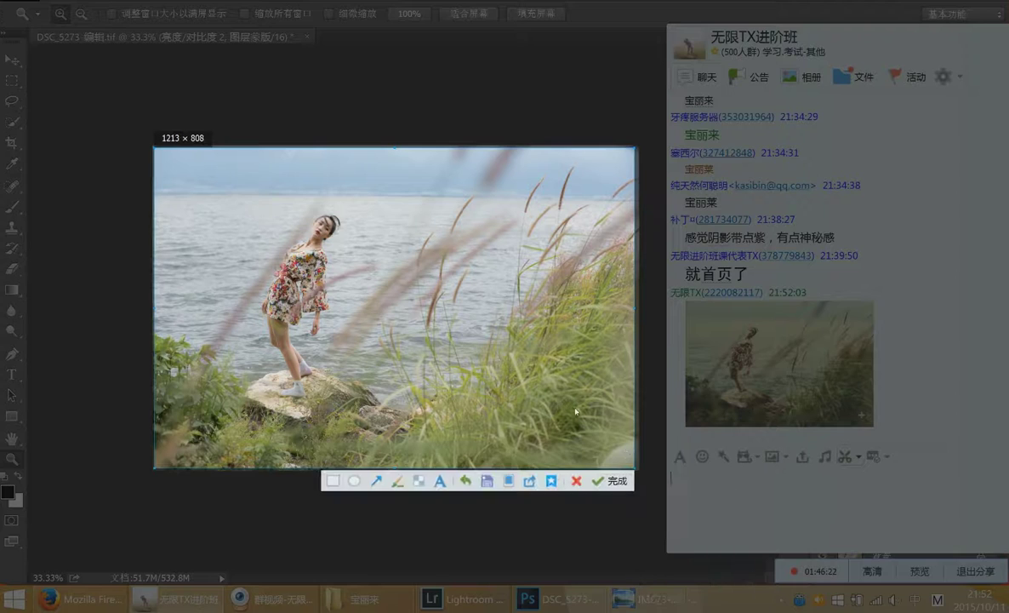
click(614, 480)
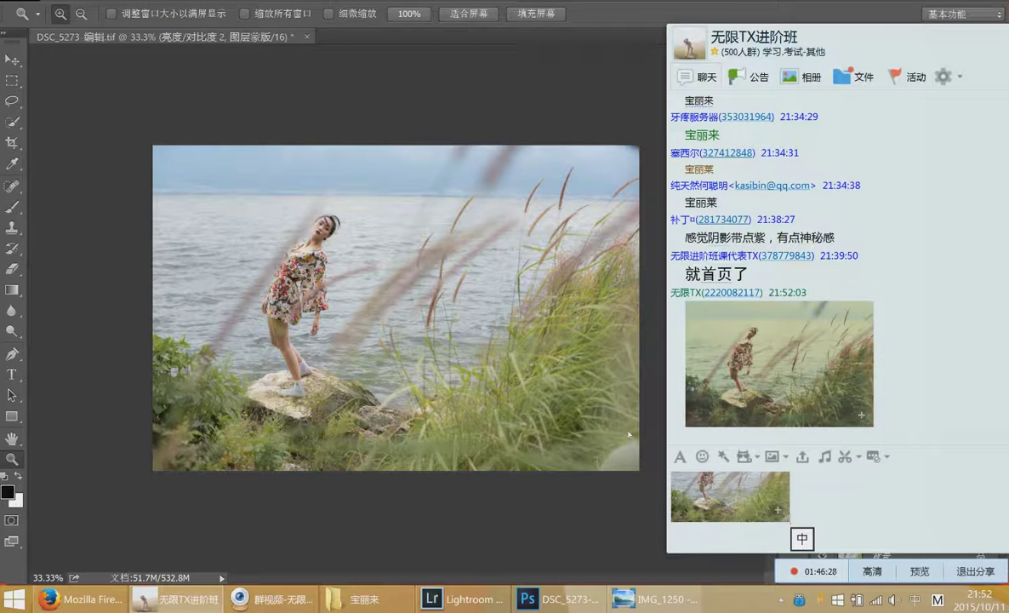
key(Return)
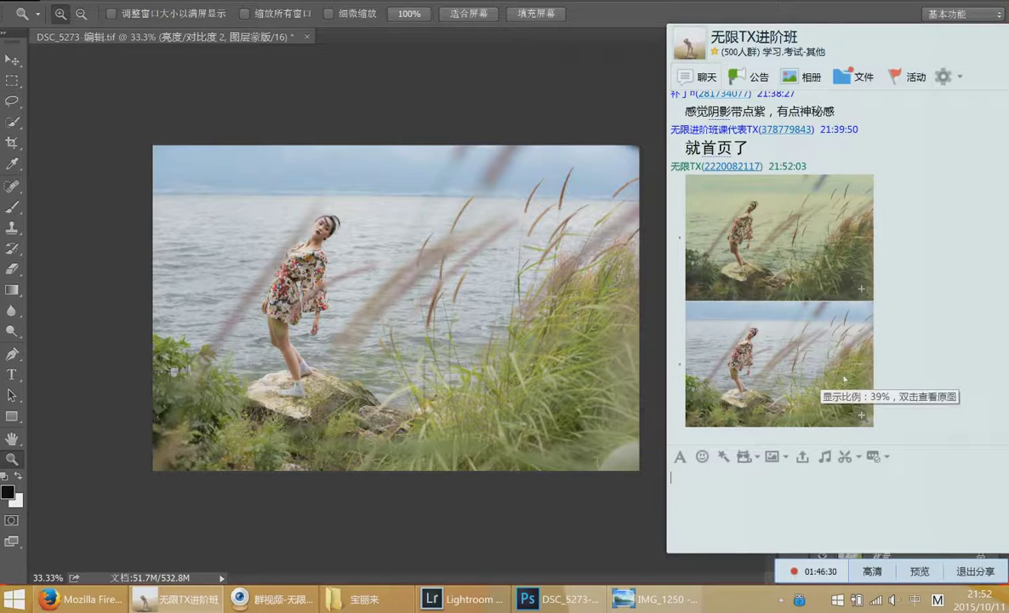
Minimize the group chat and close DSC_5273-编辑.tif without saving its changes
drag(856, 44, 309, 41)
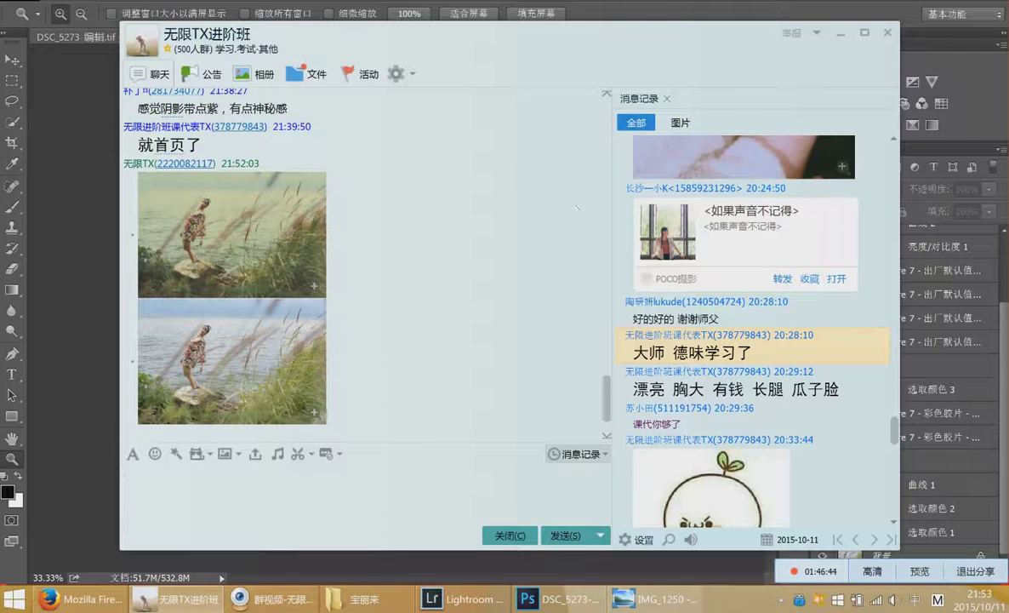
click(841, 33)
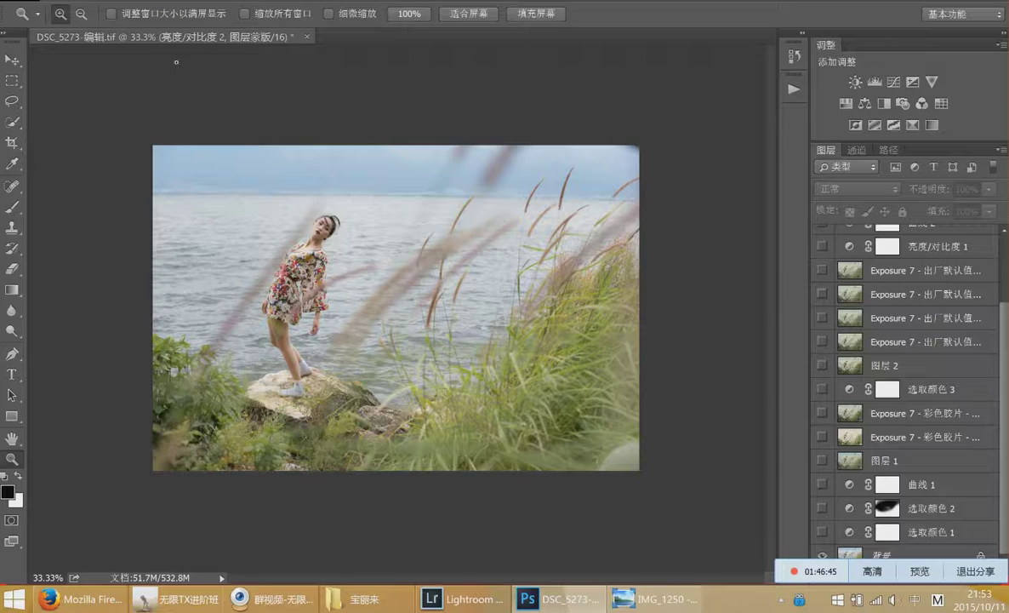
click(308, 37)
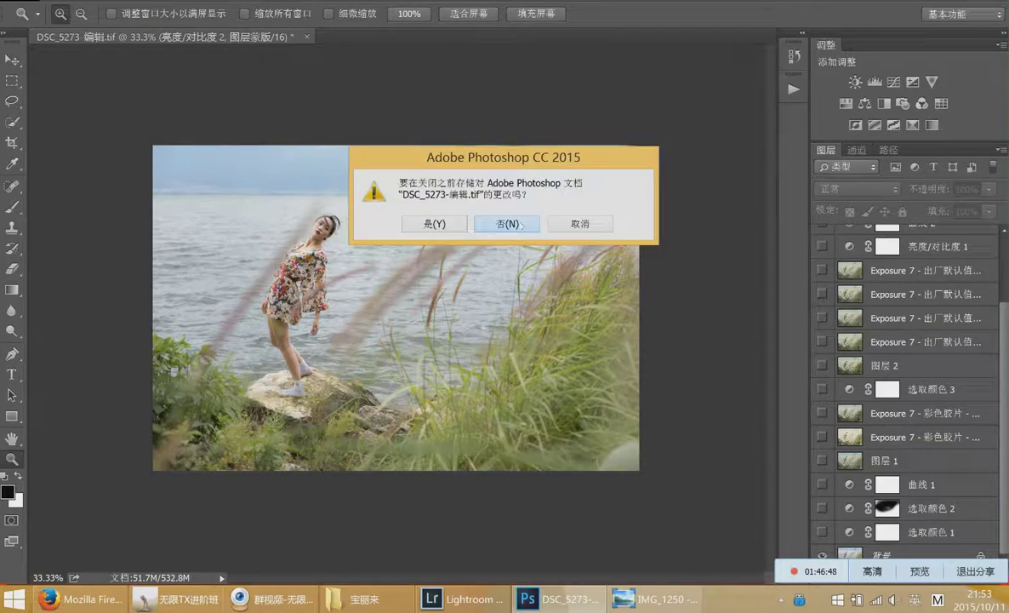
click(467, 209)
Switch to Lightroom, find DSC_5189-编辑.tif in the library and open it in Adobe Photoshop CC 2015 with 编辑原始文件
click(466, 601)
scroll(466, 369, down, 3)
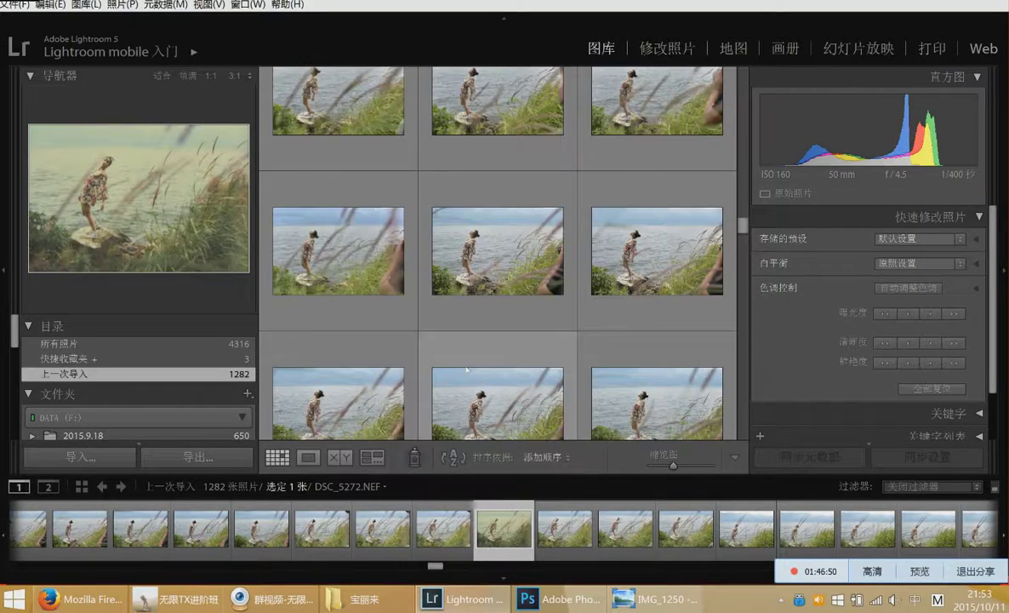
scroll(466, 369, down, 5)
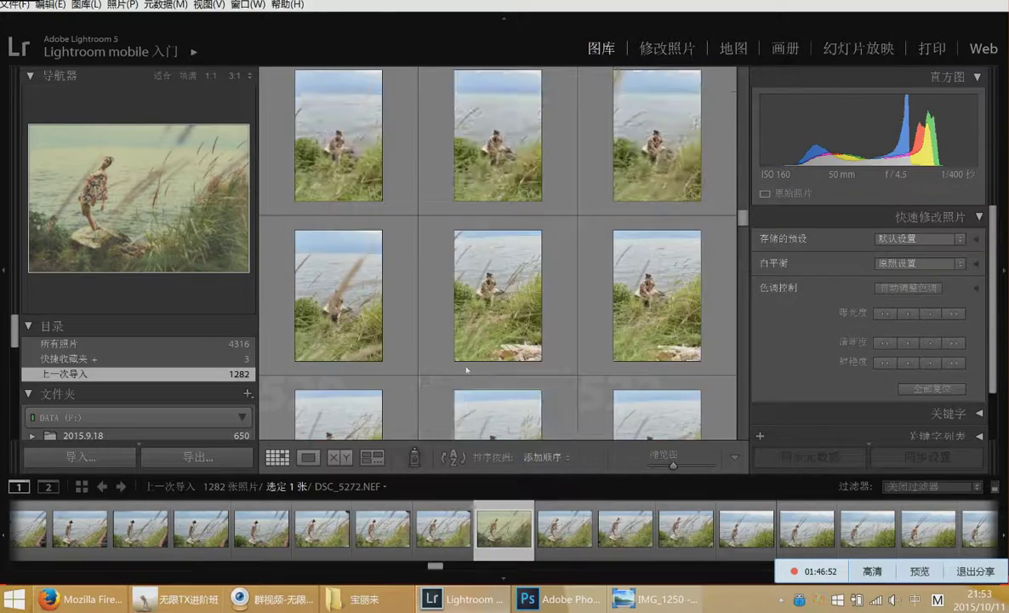
drag(743, 215, 758, 182)
drag(758, 183, 760, 201)
scroll(636, 307, down, 1)
scroll(647, 255, down, 6)
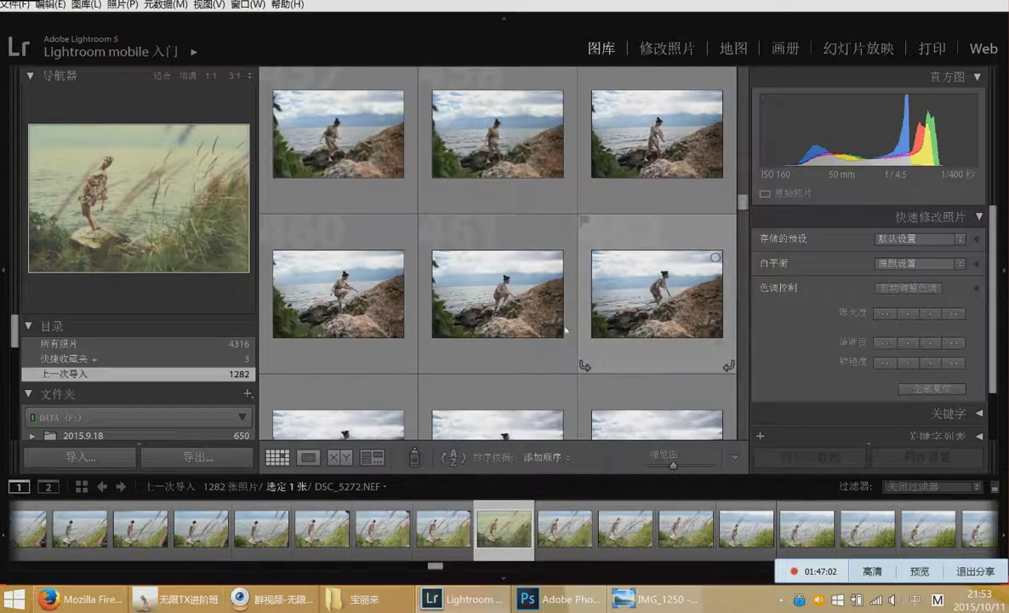
click(661, 191)
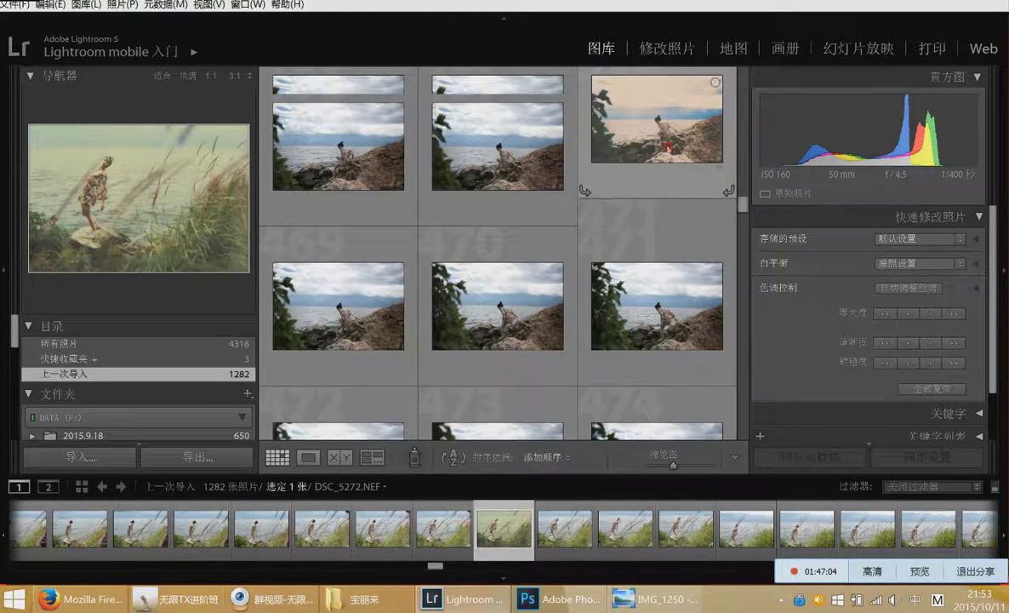
right_click(685, 148)
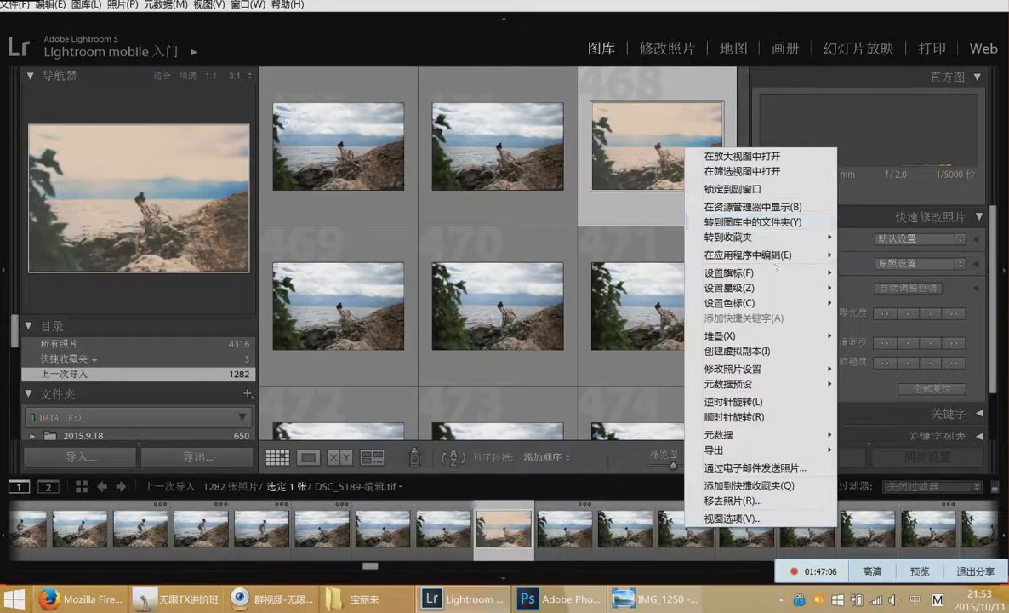
mouse_move(724, 254)
click(623, 263)
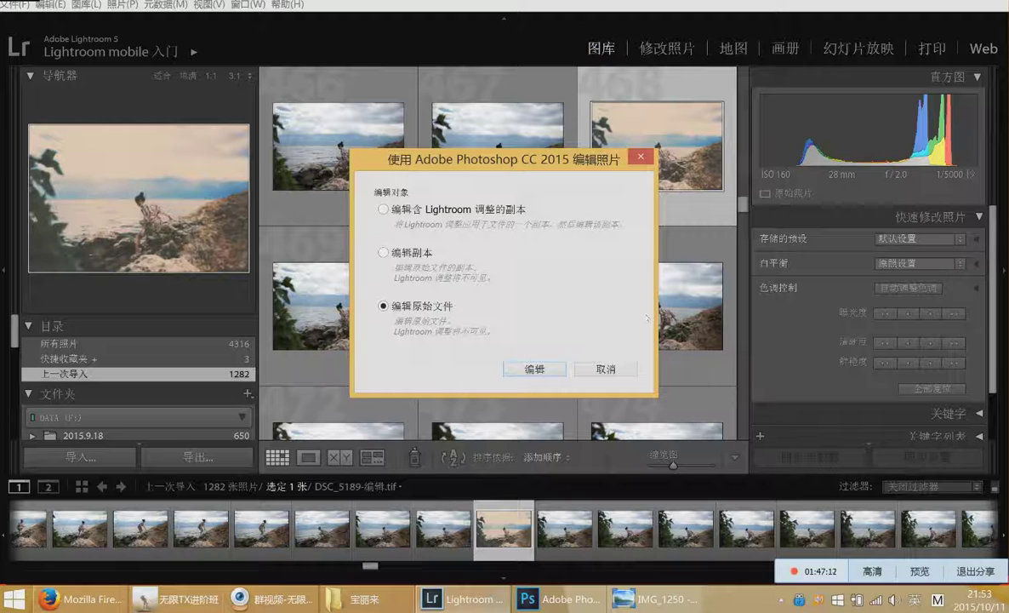
click(537, 369)
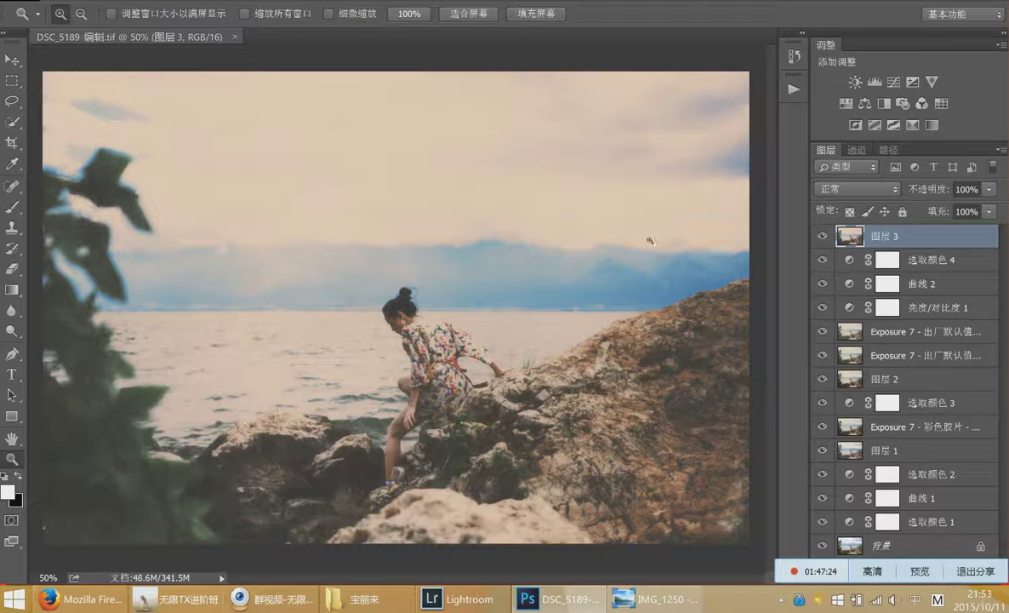
Hide every layer above 背景 in DSC_5189-编辑.tif, including the merged 图层 3
drag(822, 257, 826, 544)
click(824, 545)
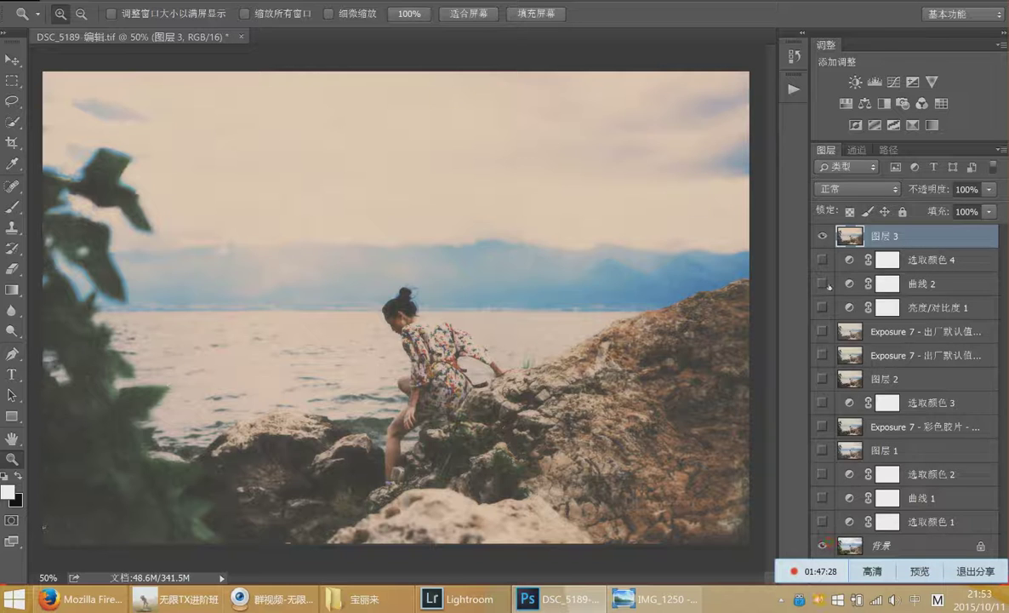
click(822, 236)
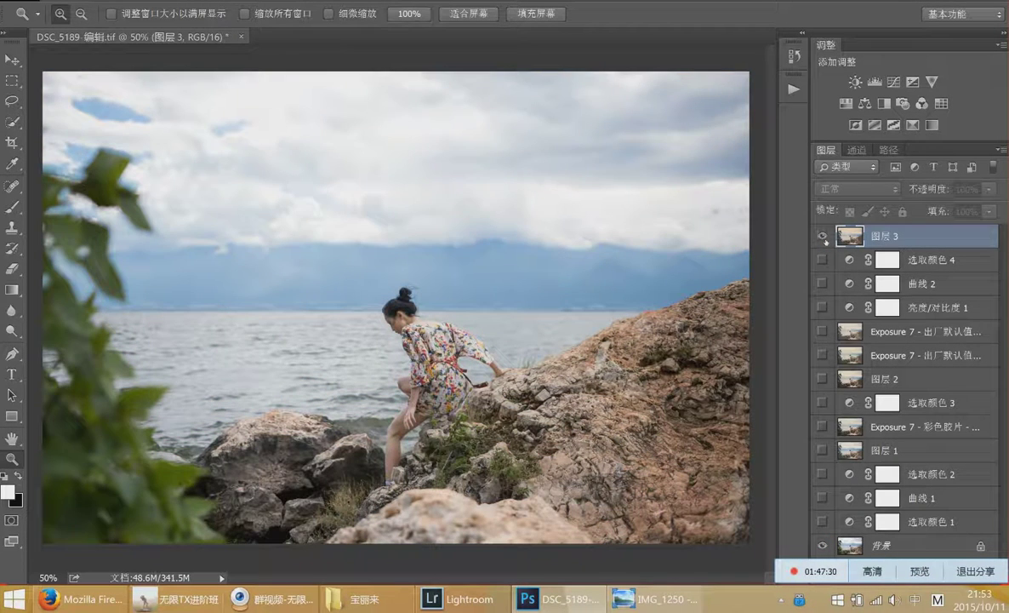
Toggle the visibility of 图层 3 repeatedly to compare the graded rocky-shore photo with the original
click(822, 235)
click(822, 236)
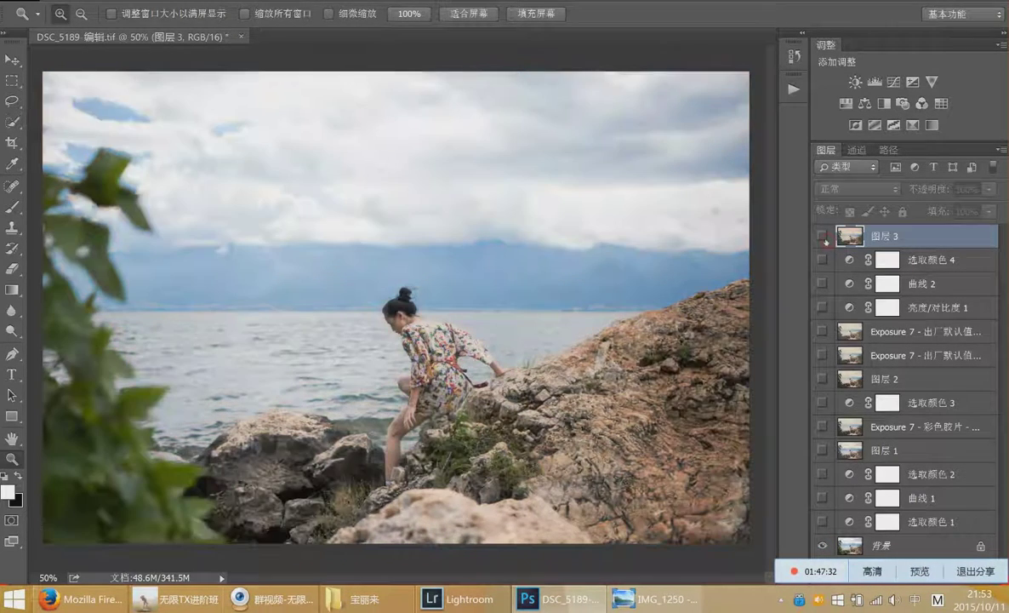
click(823, 236)
click(823, 236)
click(823, 236)
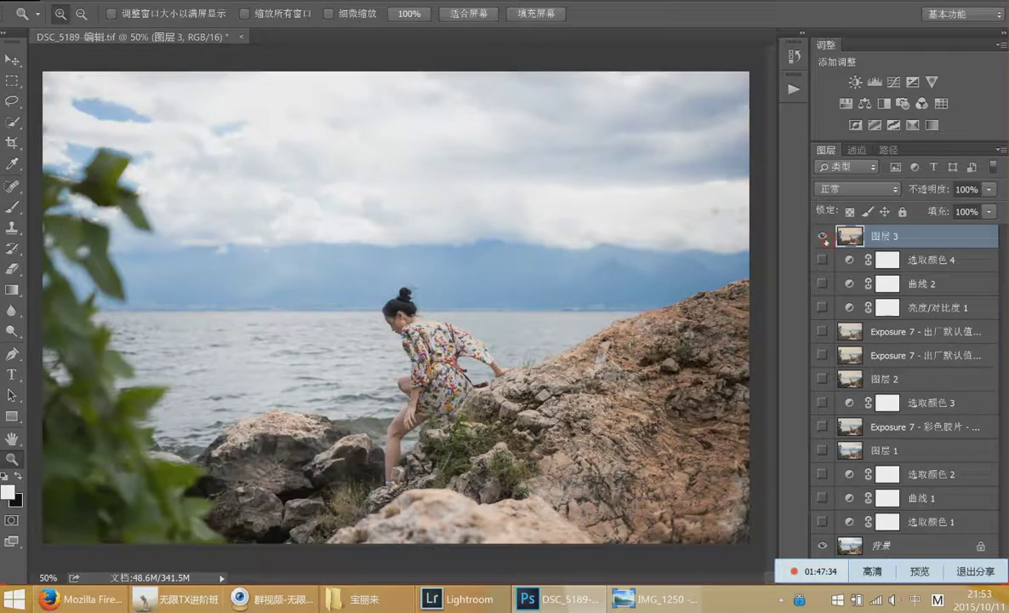
click(823, 237)
click(823, 236)
click(823, 236)
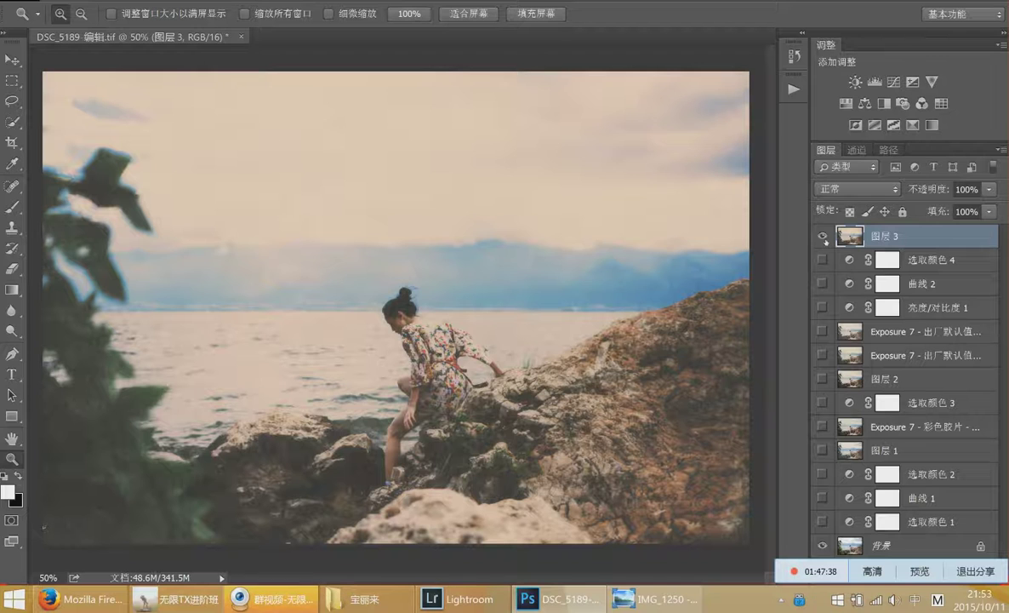
click(823, 236)
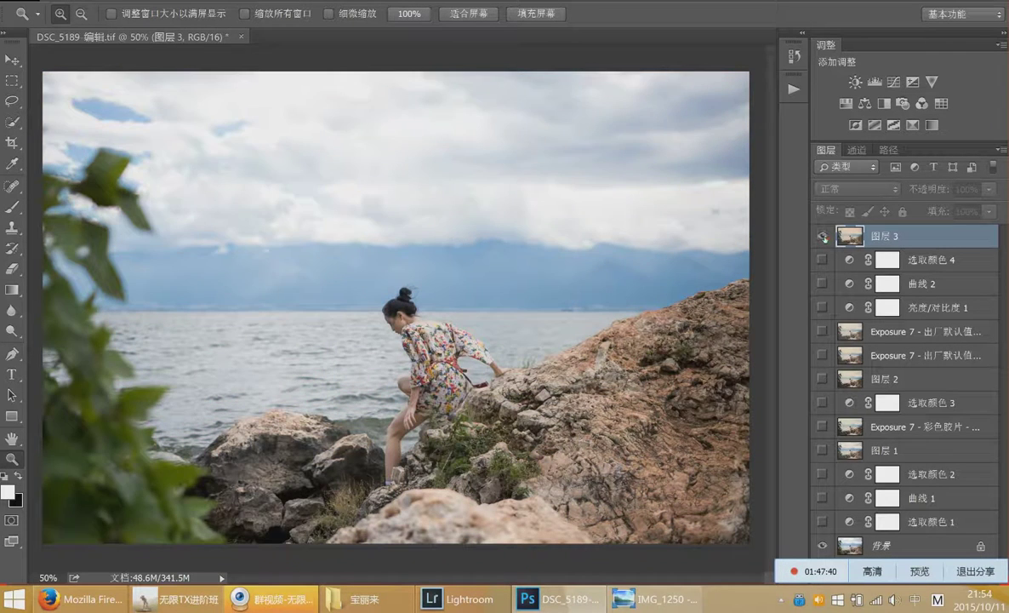
click(823, 236)
click(823, 236)
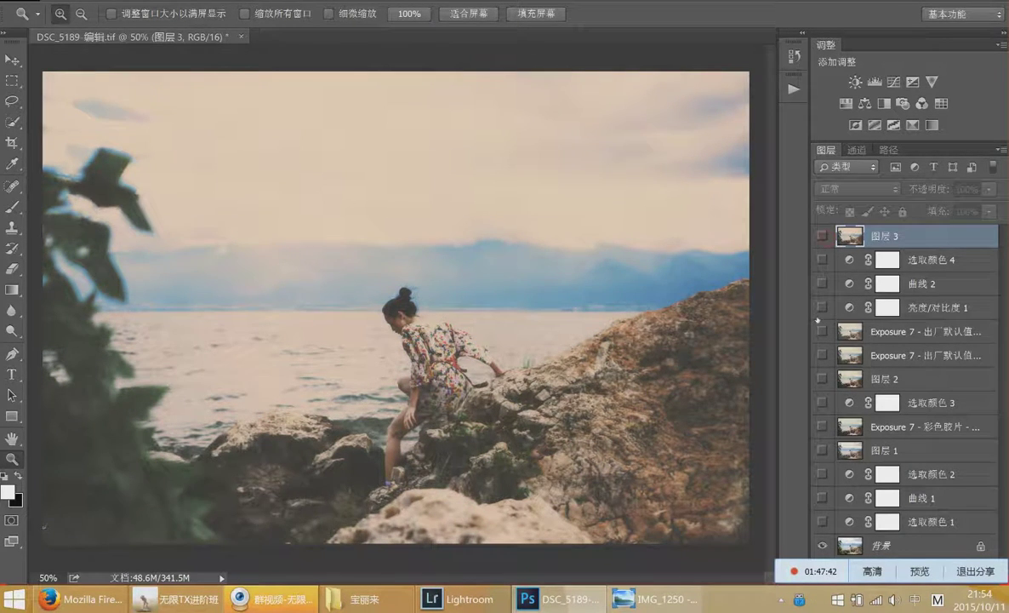
Preview the effect of the 选取颜色 1 layer on the photo, and open the 宝丽来 reference folder
click(822, 522)
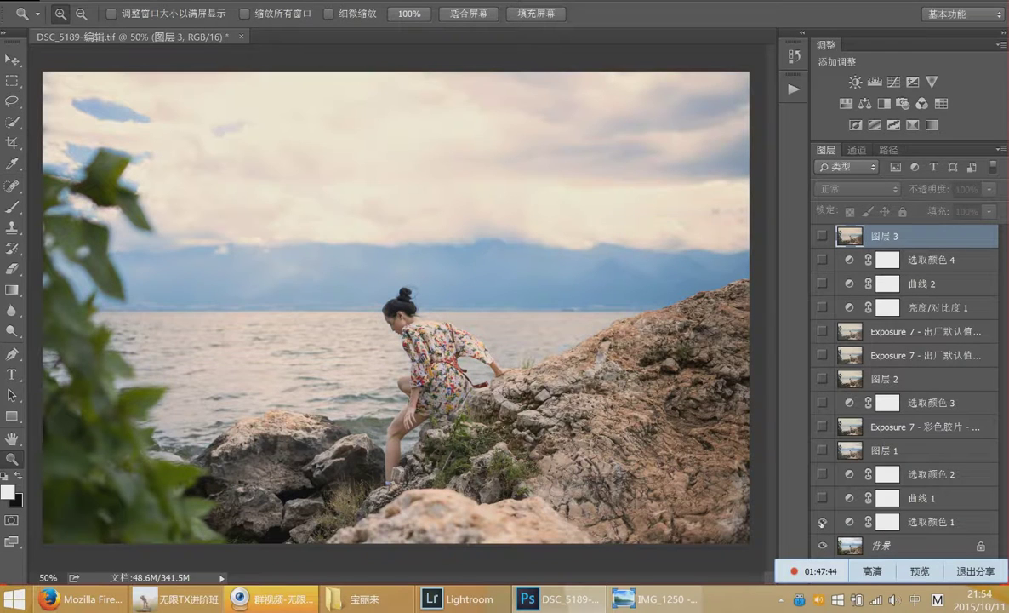
click(822, 521)
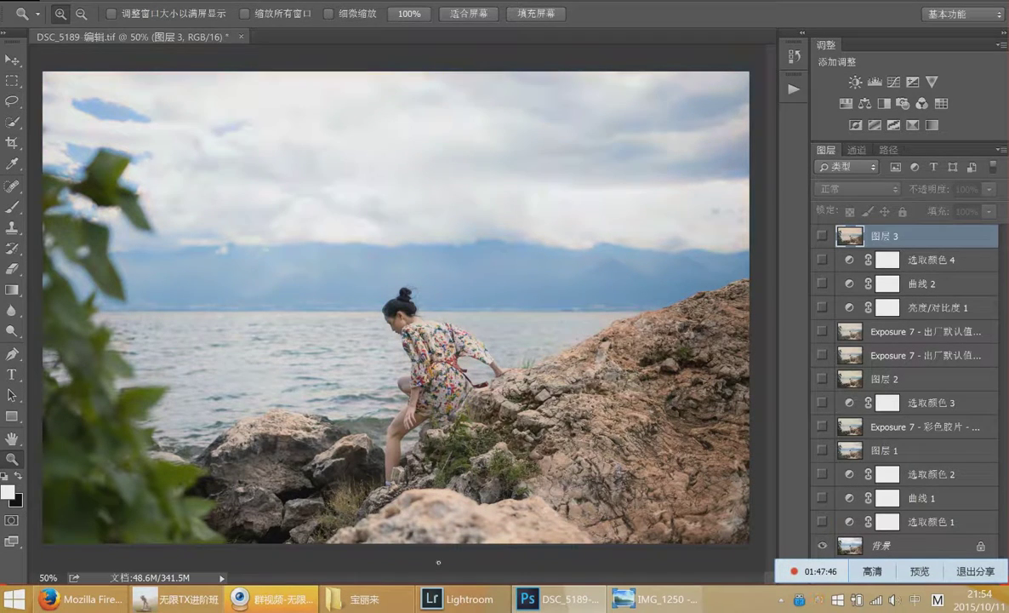
click(365, 599)
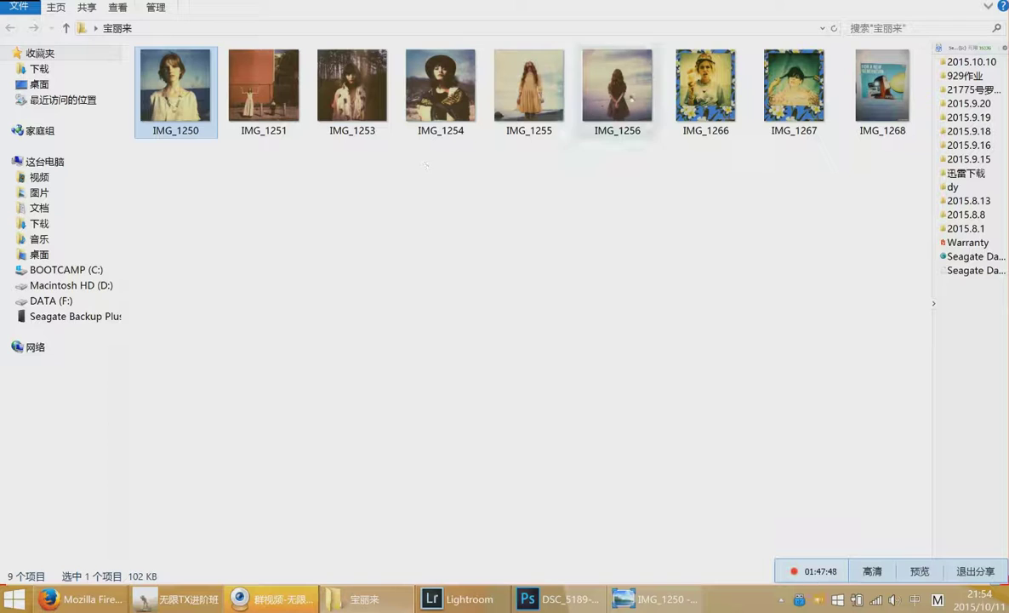
View the reference photo IMG_1256 from the 宝丽来 folder and return to DSC_5189-编辑.tif in Photoshop
double_click(619, 90)
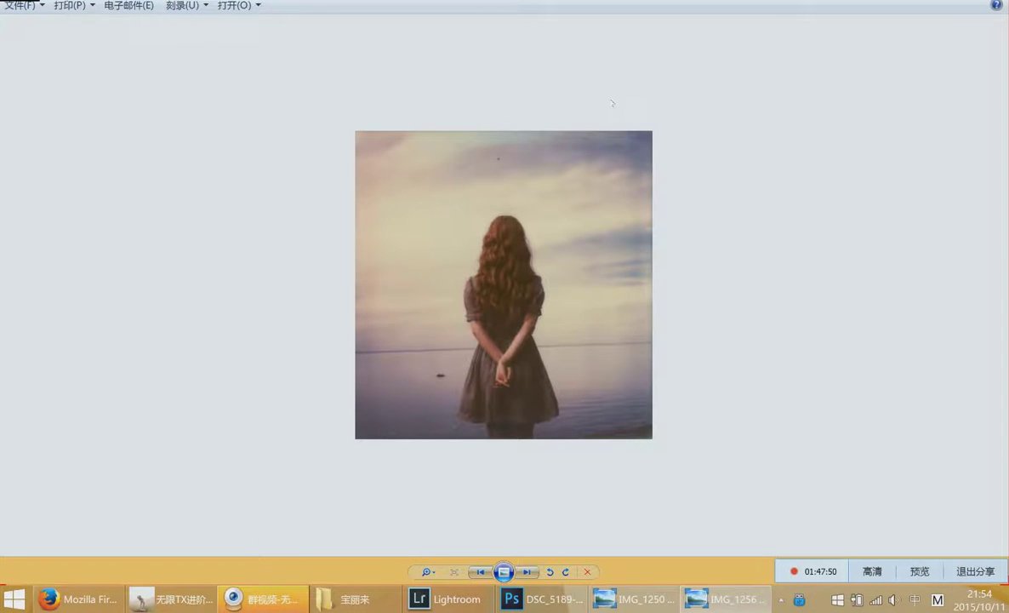
click(996, 1)
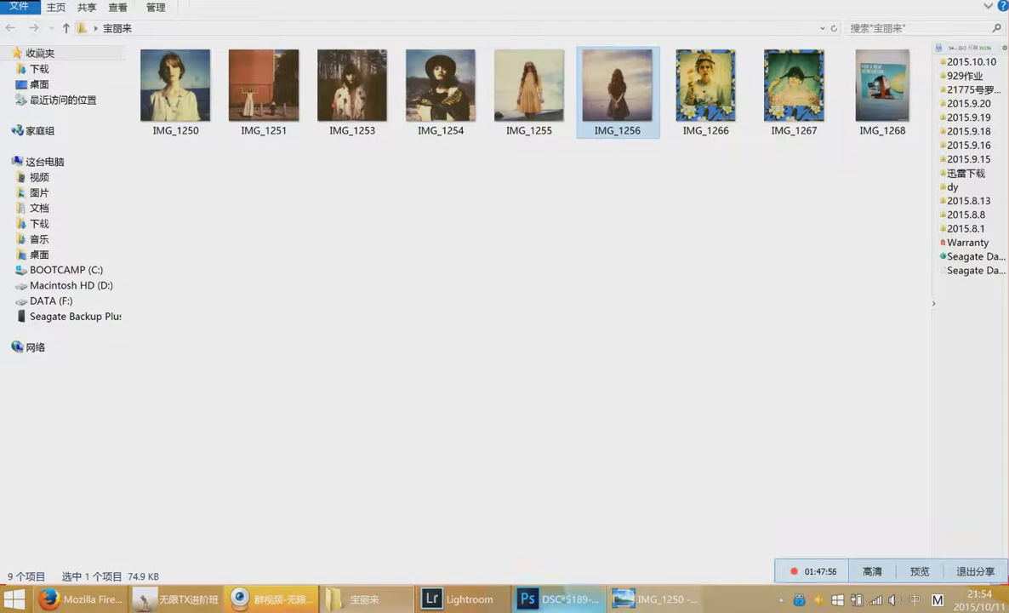
key(alt+Tab)
Show the 选取颜色 1 and 曲线 1 layers and review the adjustment settings of each
click(822, 522)
double_click(887, 522)
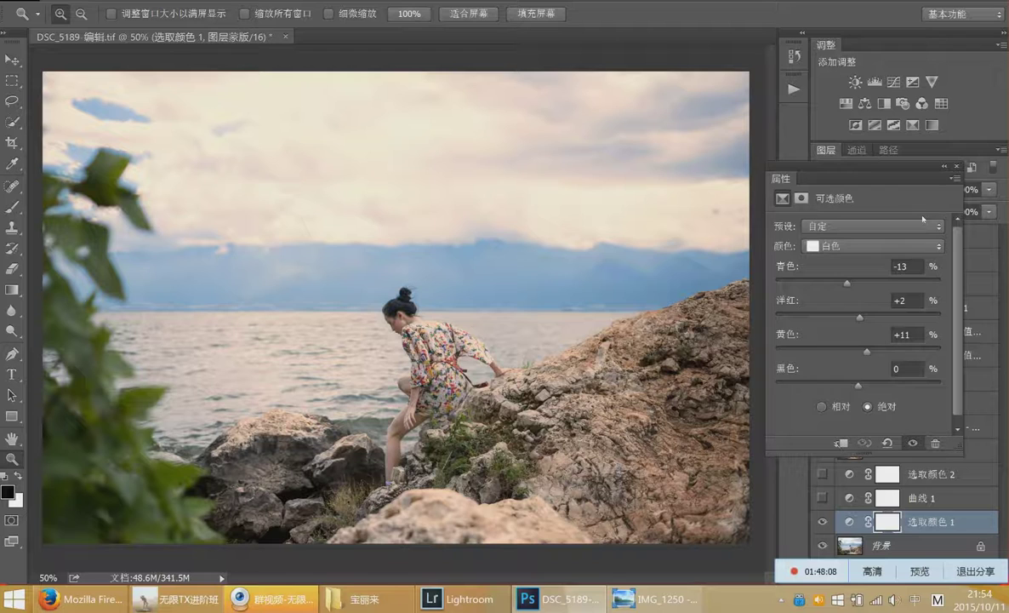
click(956, 167)
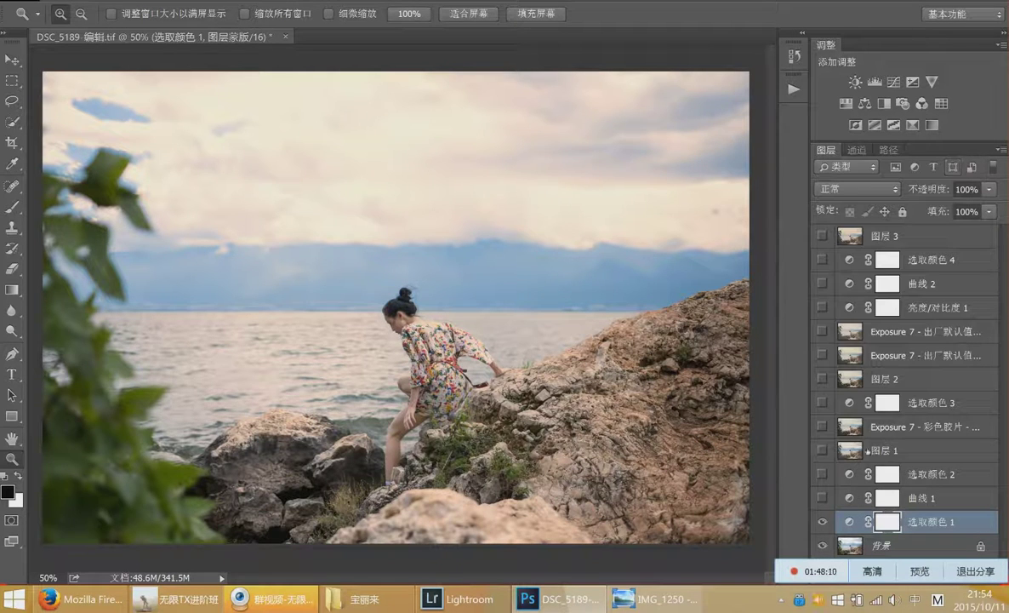
click(818, 496)
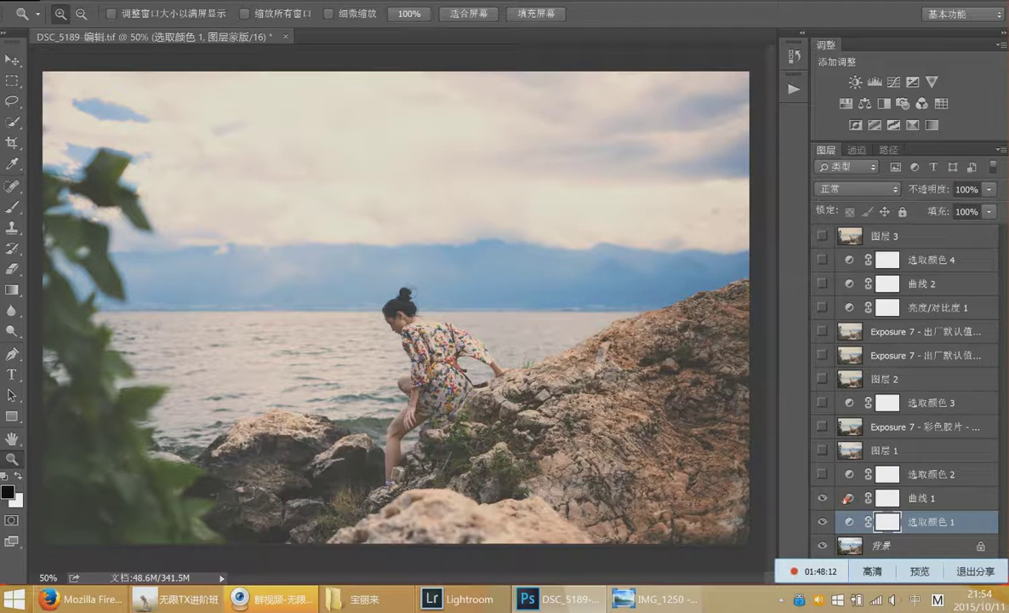
double_click(848, 498)
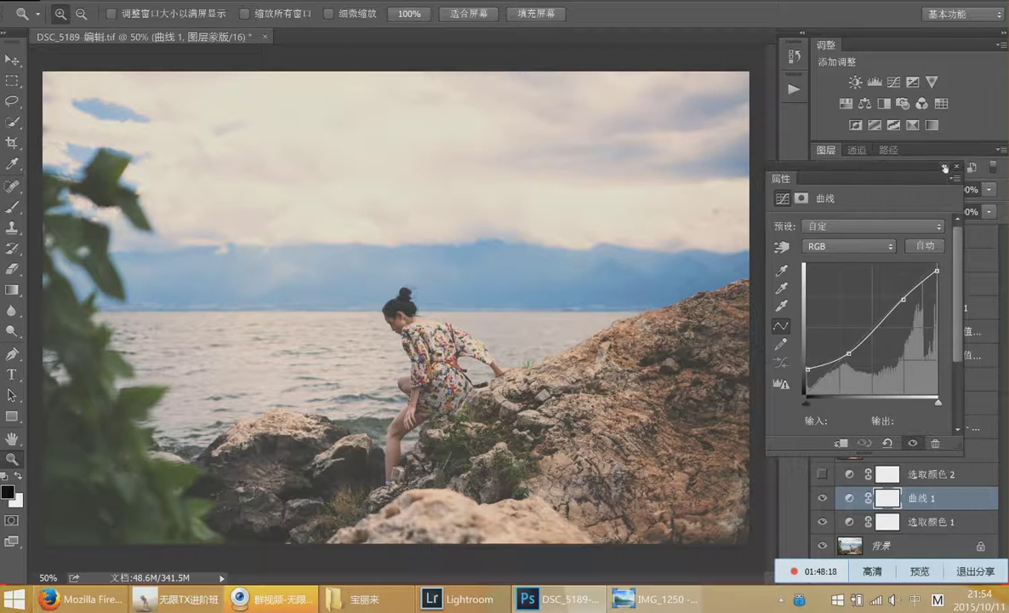
Toggle the 选取颜色 2 layer to compare its effect, close the 曲线 1 properties and leave 选取颜色 2 visible
click(822, 474)
click(821, 474)
click(821, 474)
click(956, 166)
click(821, 474)
click(821, 474)
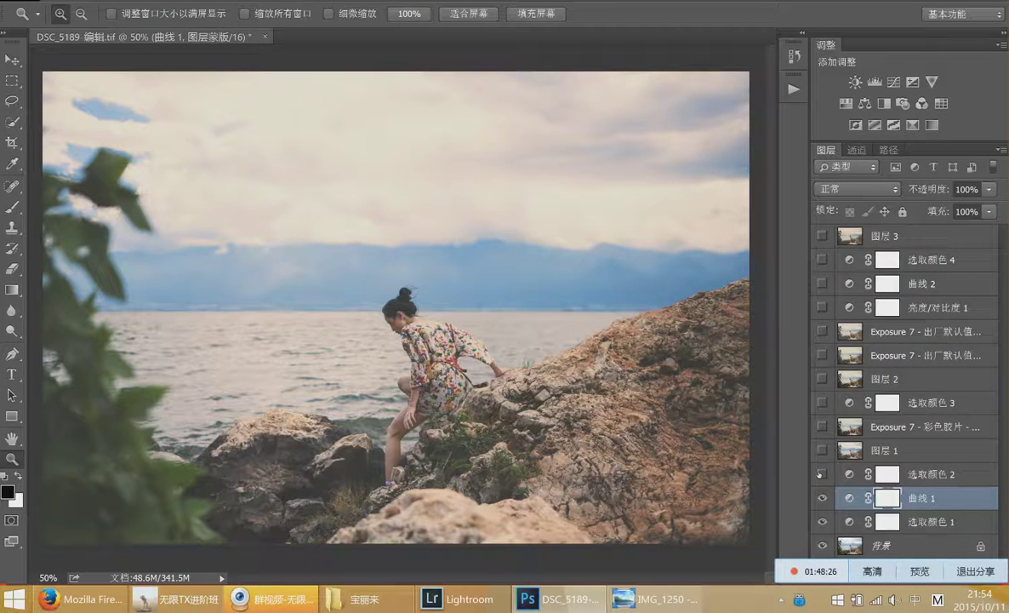
click(821, 474)
Show 图层 1, compare the photo with and without the Exposure 7 彩色胶片 layer, and widen the layer list to read its full name
click(821, 450)
click(821, 426)
click(821, 426)
click(821, 426)
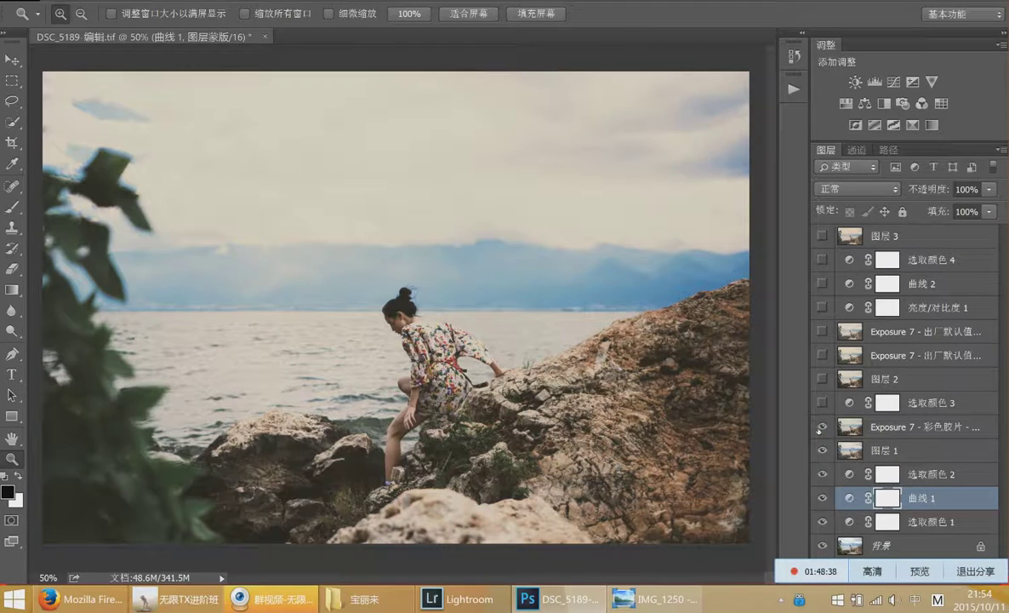
click(821, 427)
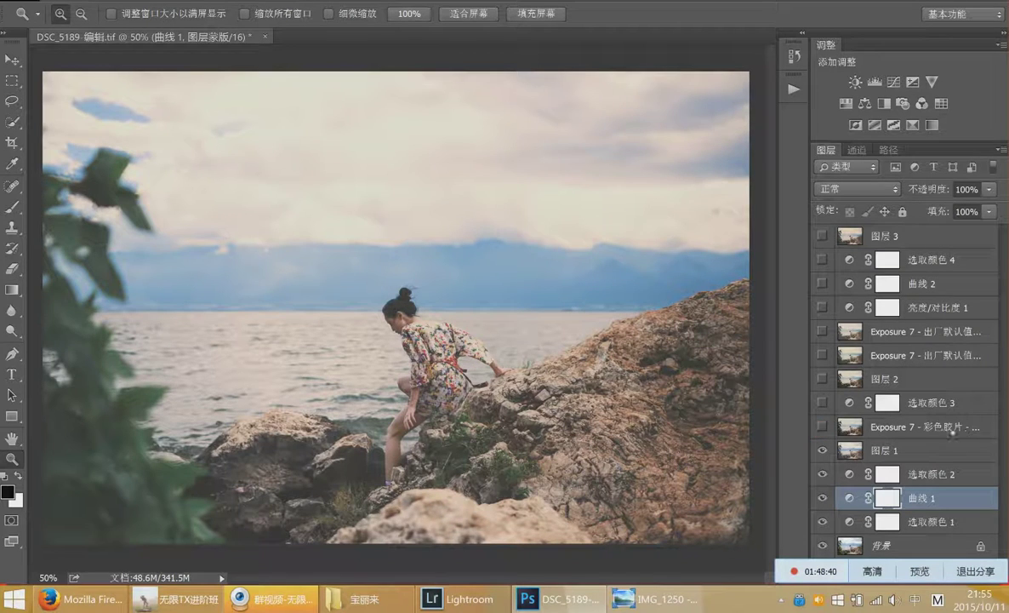
drag(805, 406, 730, 406)
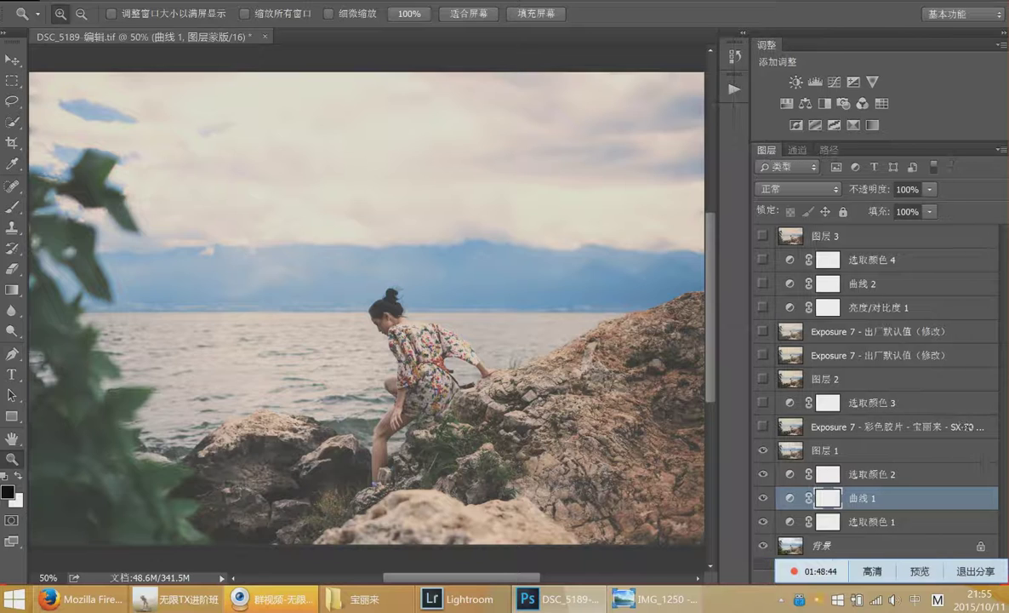
Show the Exposure 7 宝丽来 SX-70 layer and 选取颜色 3, and review the selective colour settings of 选取颜色 3
click(762, 403)
click(763, 403)
click(762, 426)
click(755, 404)
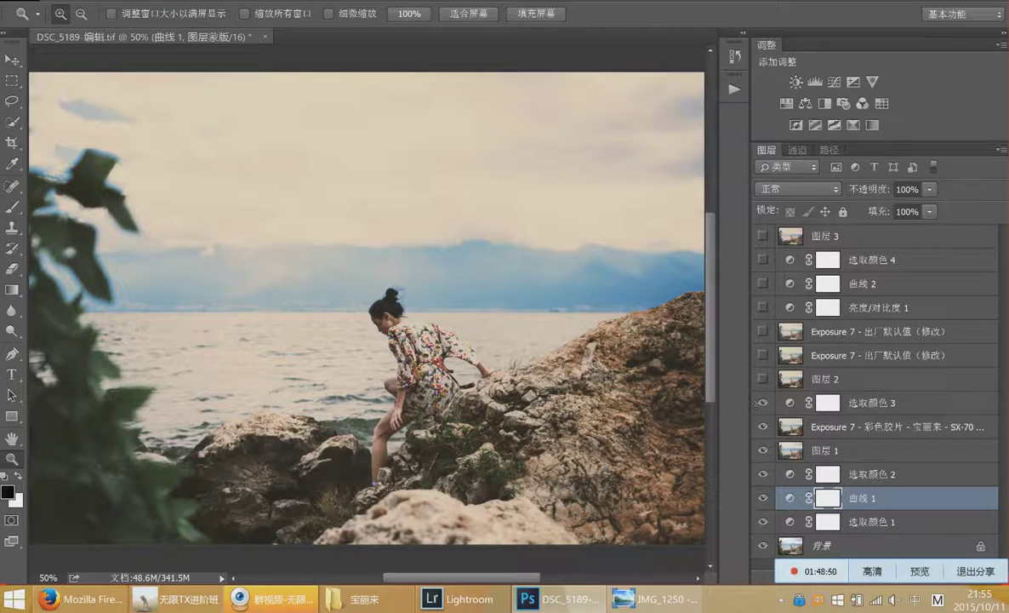
double_click(790, 402)
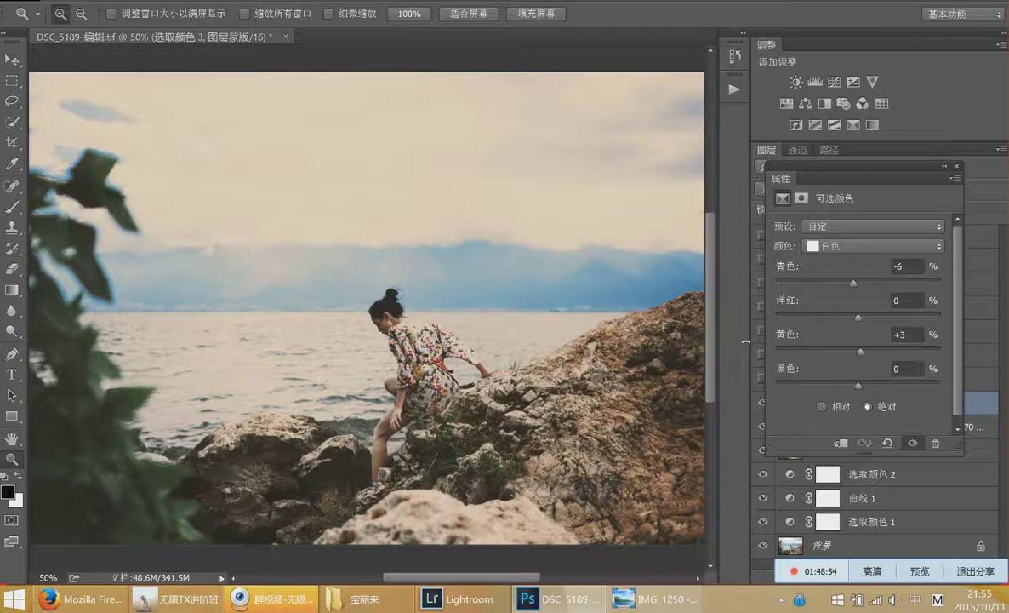
click(956, 166)
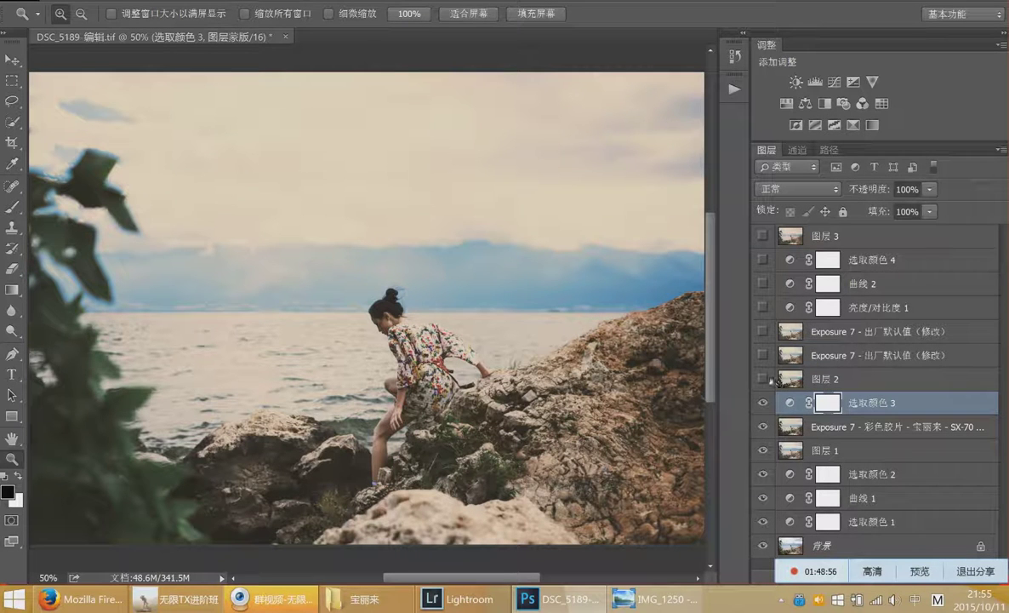
Show 图层 2 and both Exposure 7 - 出厂默认值（修改） layers above it
drag(763, 379, 763, 354)
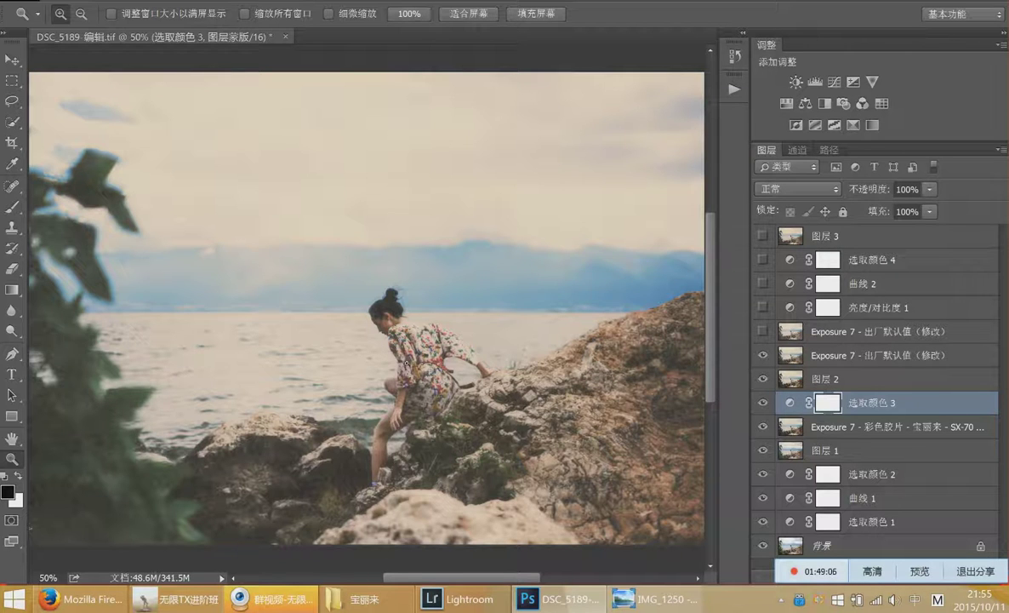
click(762, 331)
scroll(808, 351, up, 1)
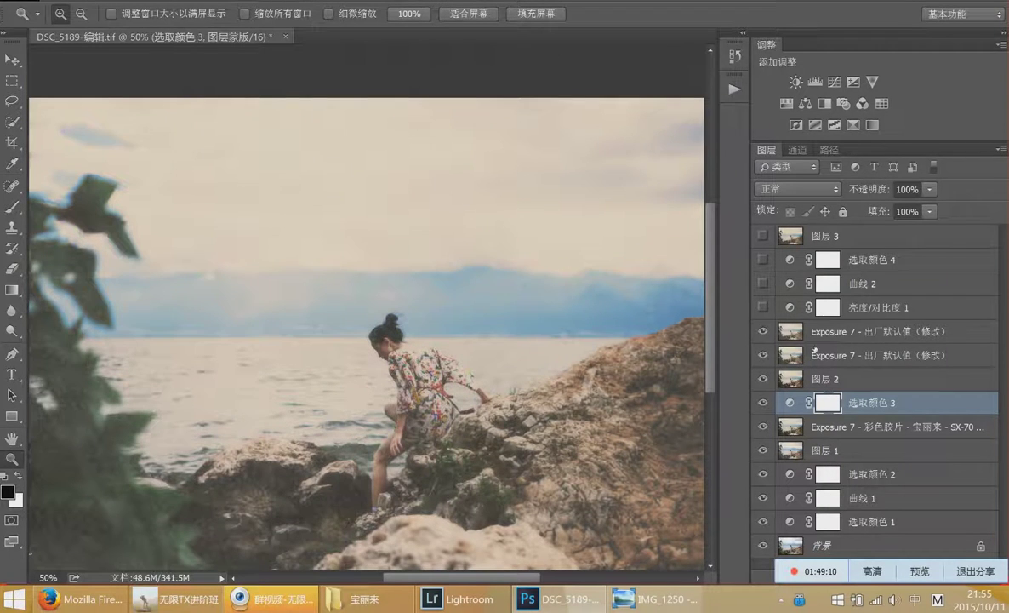
Show the 亮度/对比度 1 layer and review its brightness and contrast settings
click(762, 309)
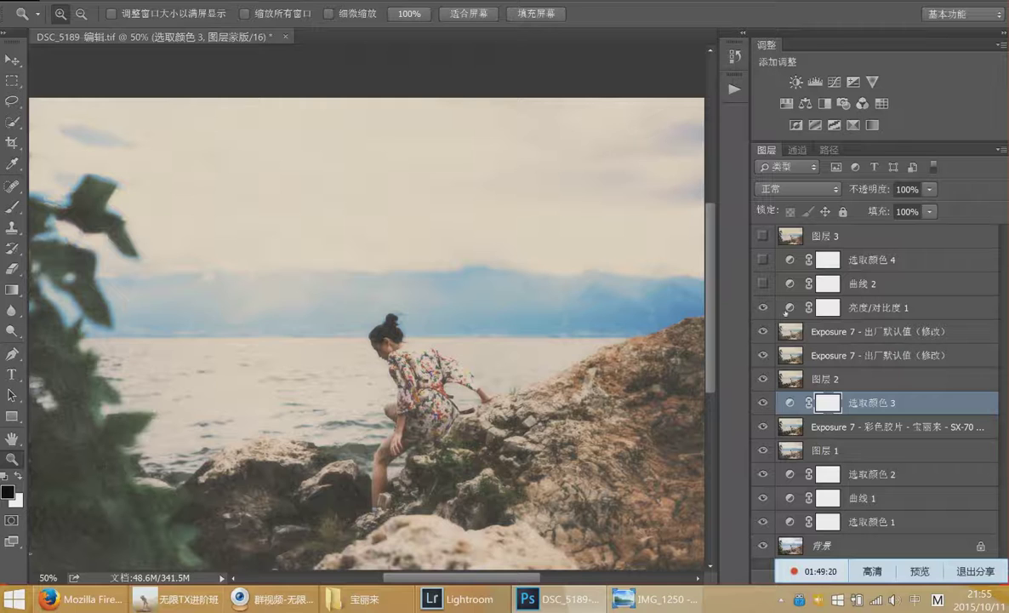
double_click(789, 307)
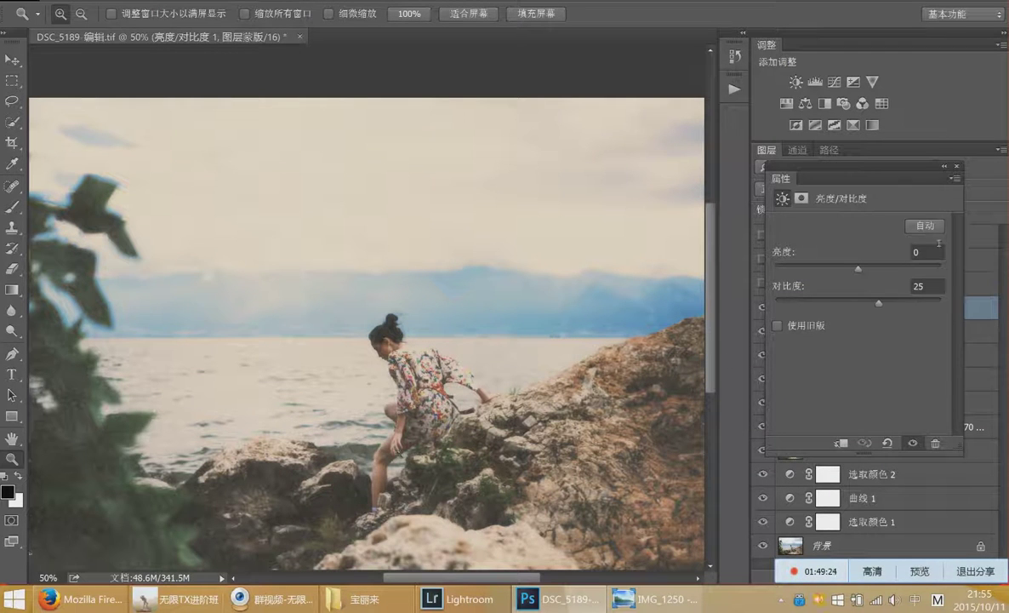
click(956, 166)
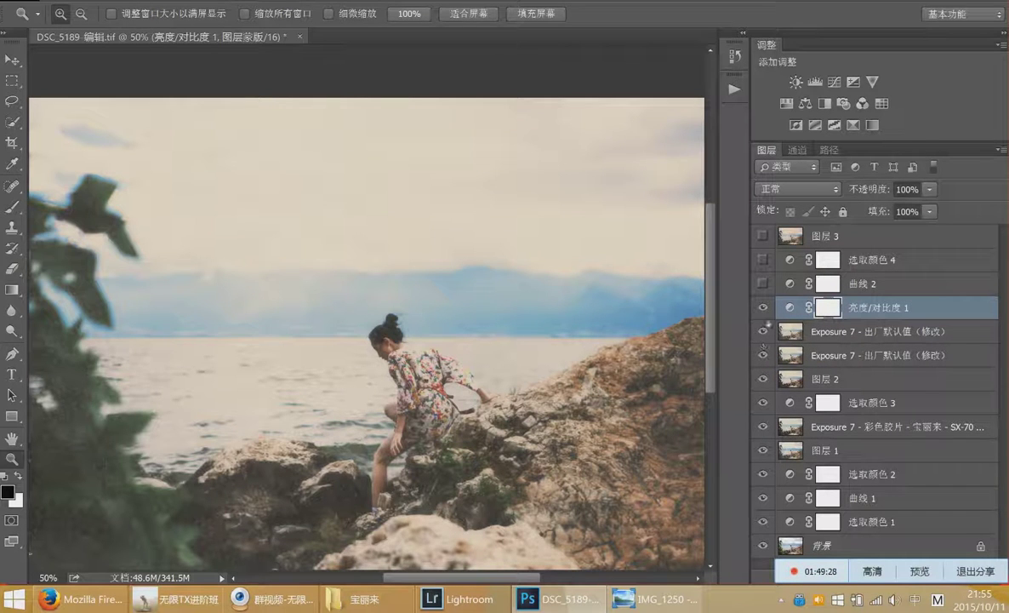
Toggle the 曲线 2 layer to compare its effect, leave it visible and inspect its RGB curve
click(763, 283)
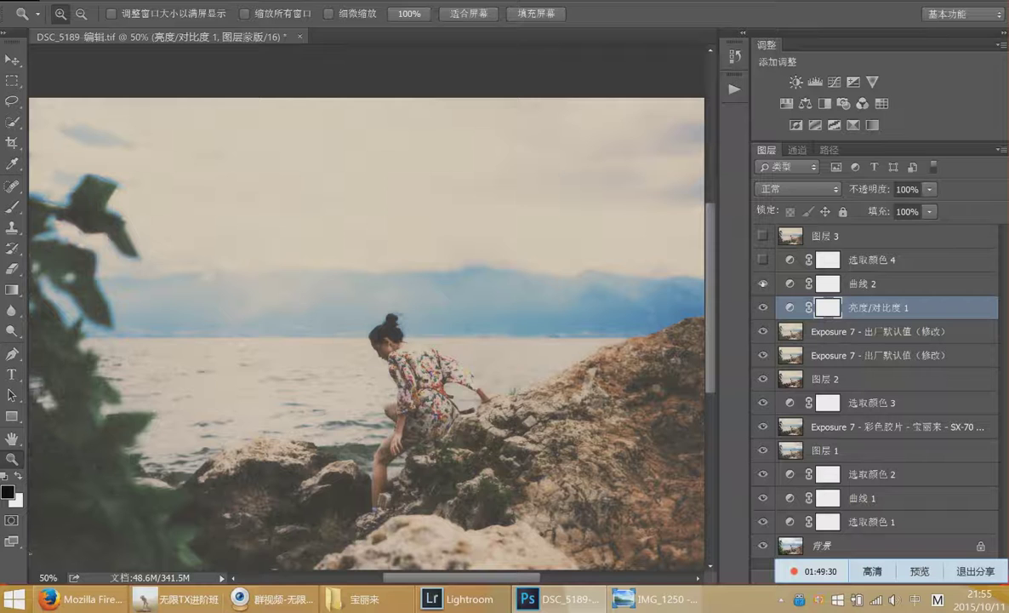
click(763, 282)
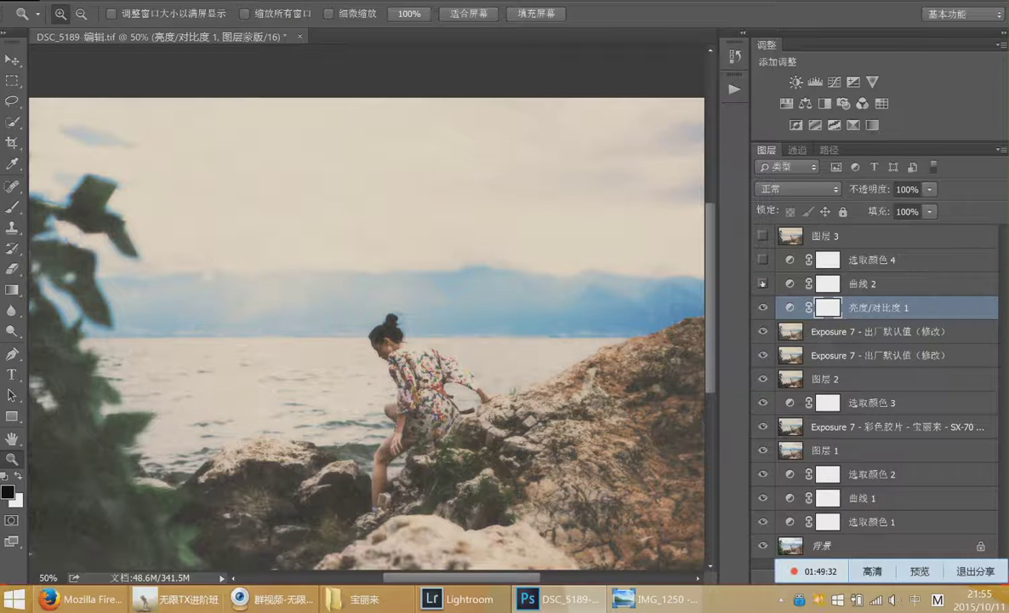
click(763, 284)
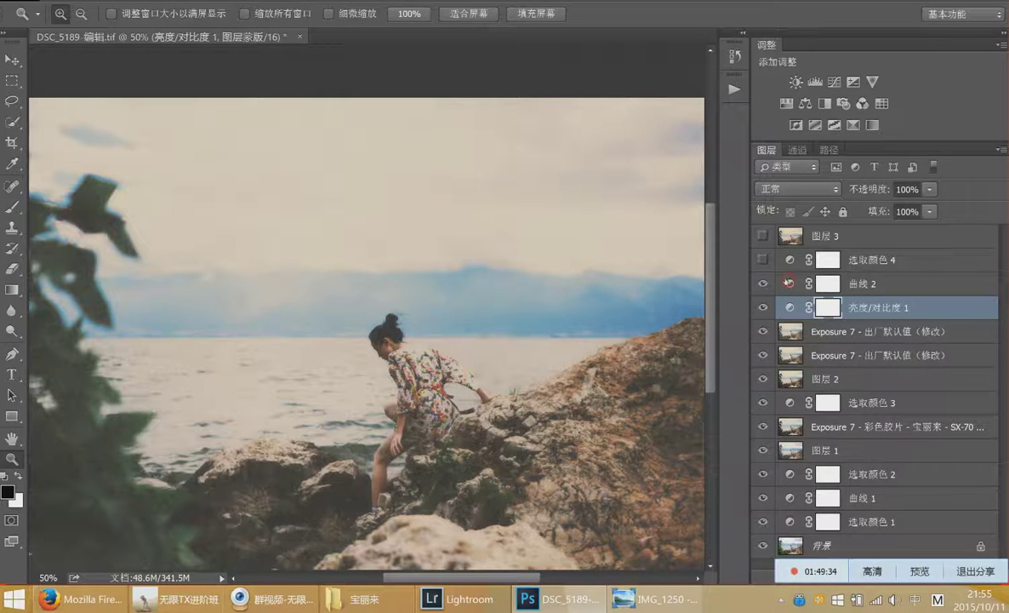
double_click(789, 282)
click(937, 271)
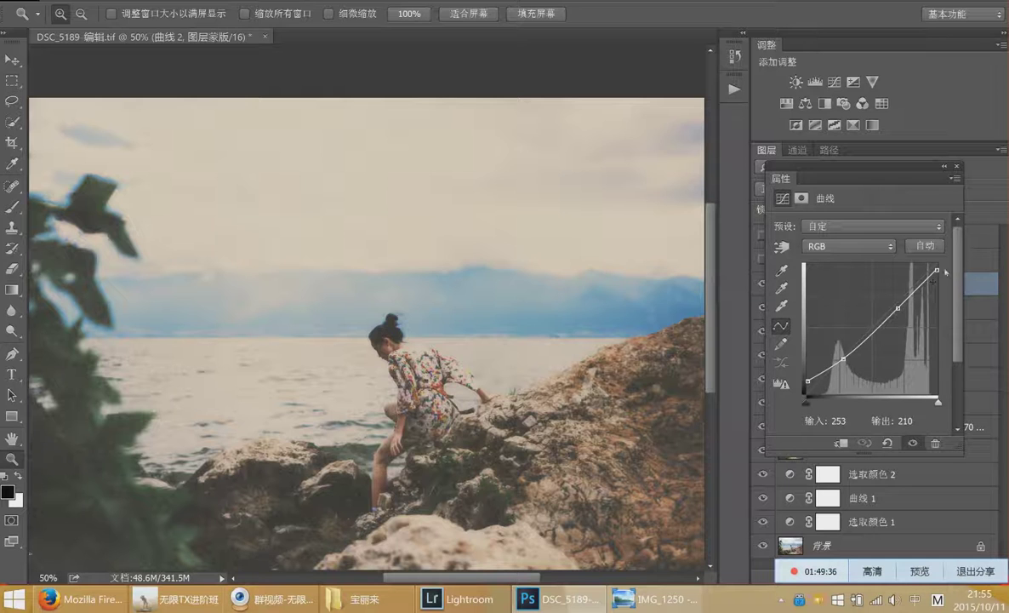
click(956, 166)
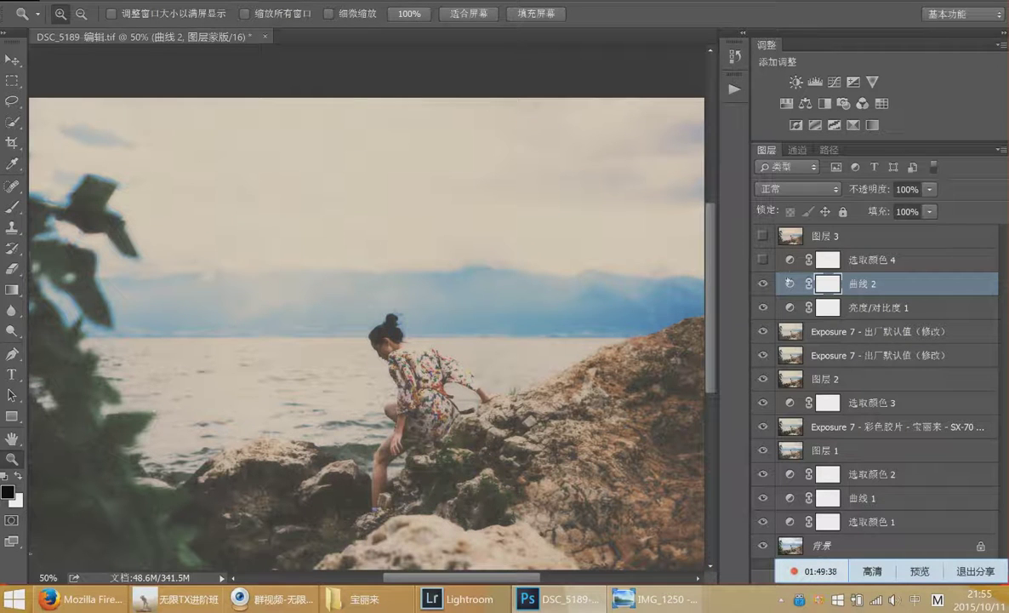
double_click(790, 284)
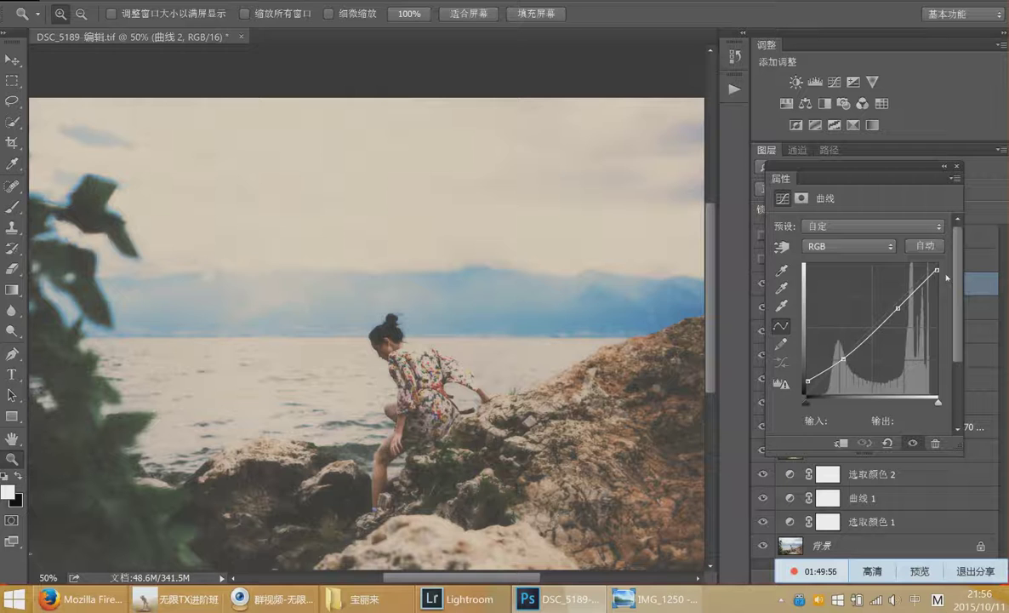
click(954, 167)
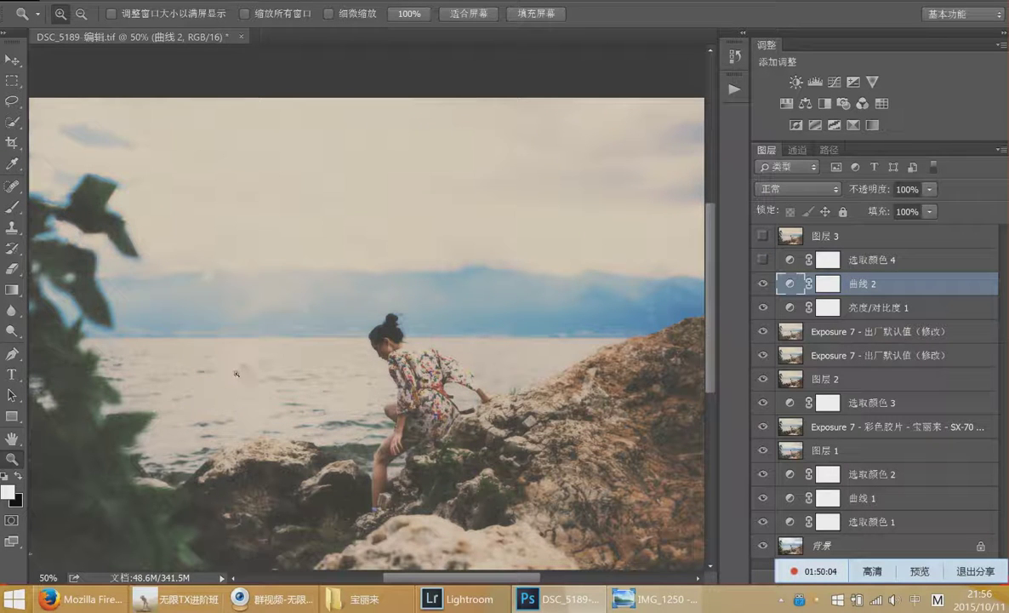
Show the 选取颜色 4 layer and, for 白色, lower 青色 further and raise 黄色 slightly
click(762, 260)
double_click(785, 262)
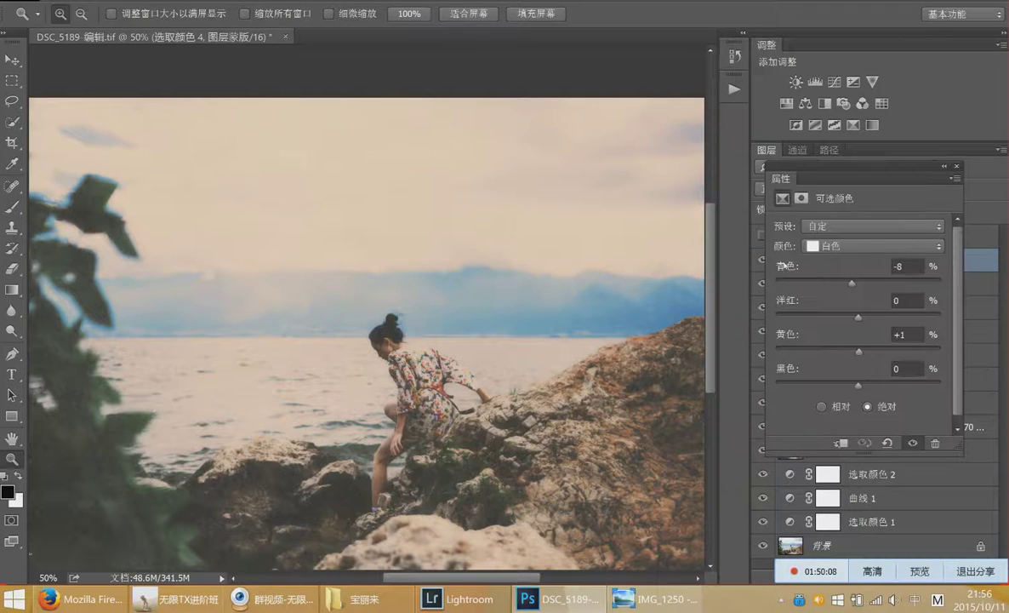
drag(852, 282, 834, 284)
mouse_move(859, 352)
mouse_down()
mouse_move(868, 352)
mouse_move(861, 352)
mouse_up()
drag(845, 285, 847, 286)
click(957, 167)
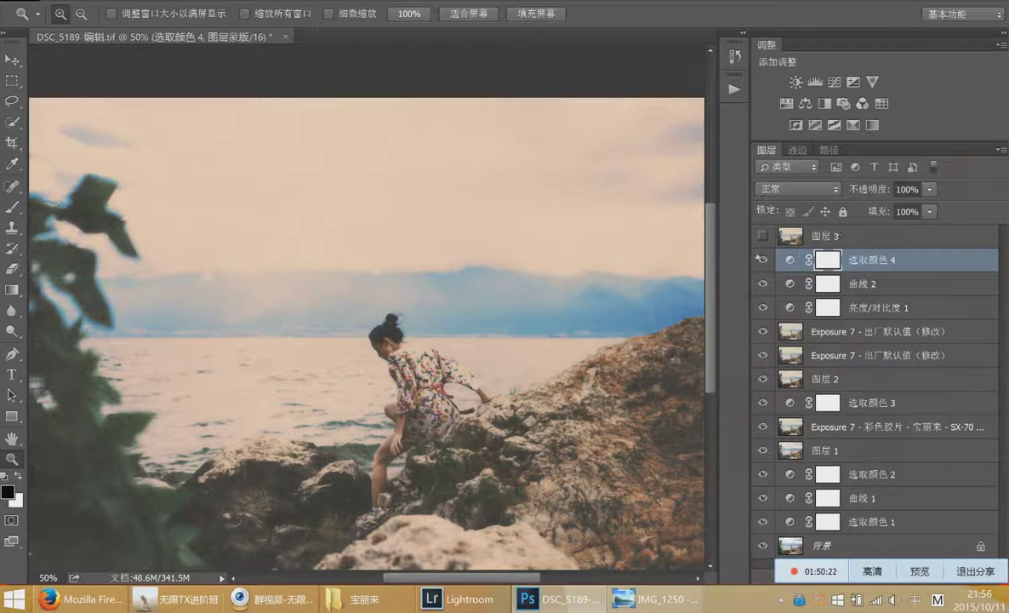
Toggle the visibility of 选取颜色 4 repeatedly to compare the warmer whites with the previous look
click(762, 259)
click(761, 259)
click(761, 259)
click(762, 258)
click(763, 259)
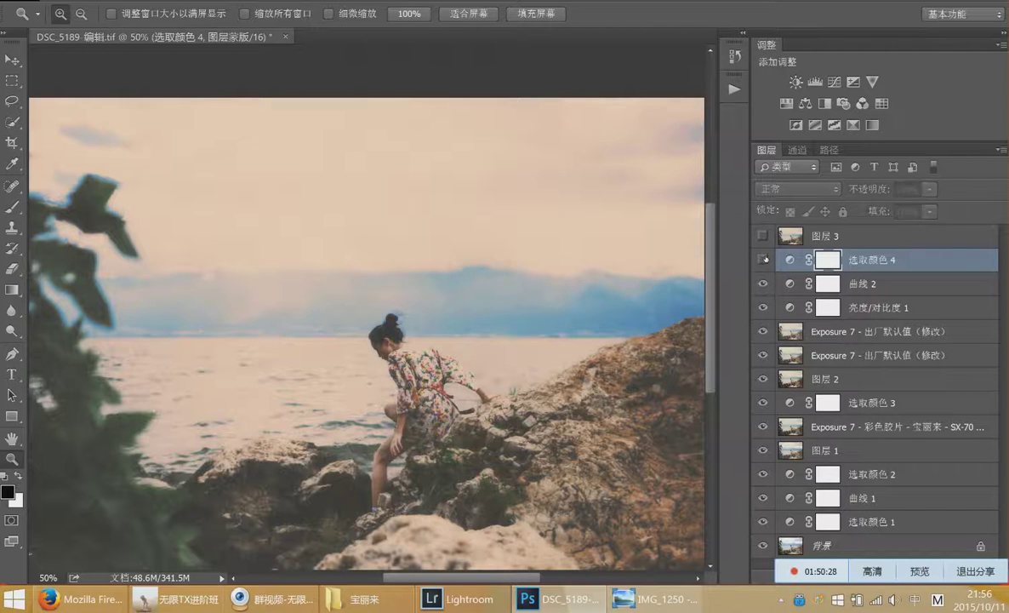
click(762, 260)
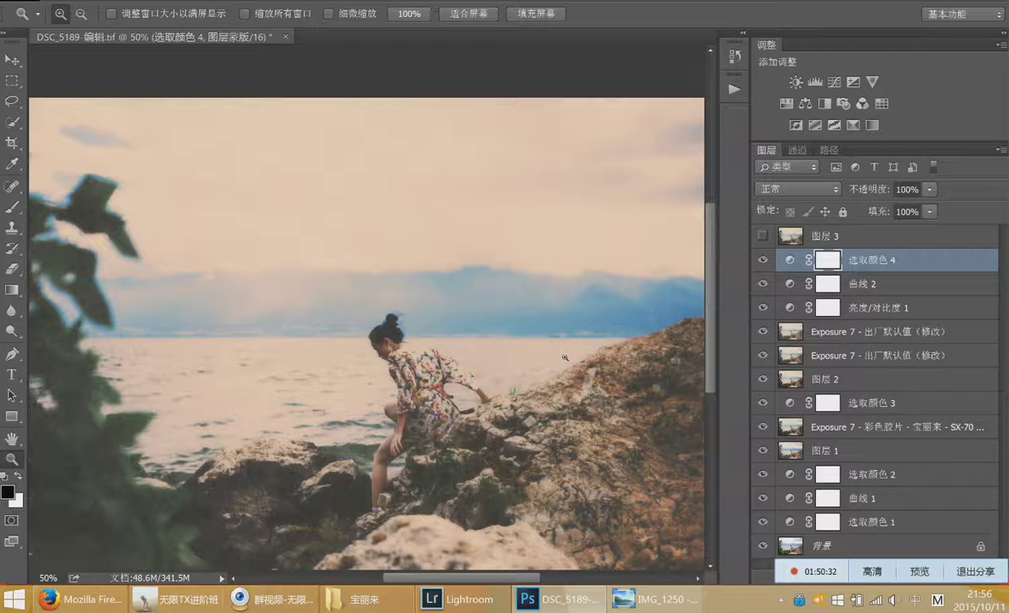
Examine the graded photo at 33.3% and 50% zoom, and enlarge the canvas area to fit the whole picture
key(ctrl+minus)
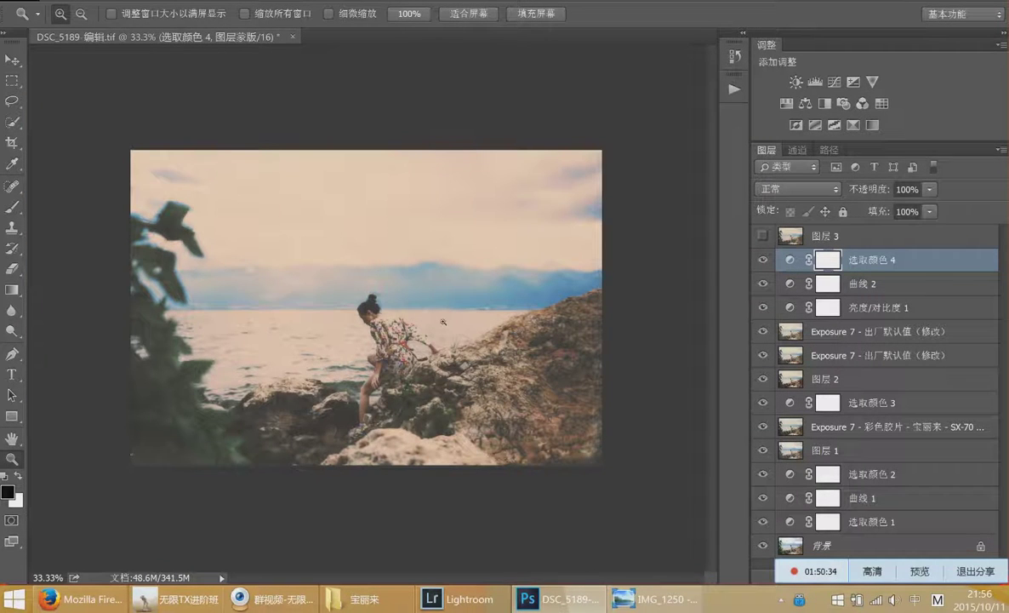
click(763, 236)
click(509, 296)
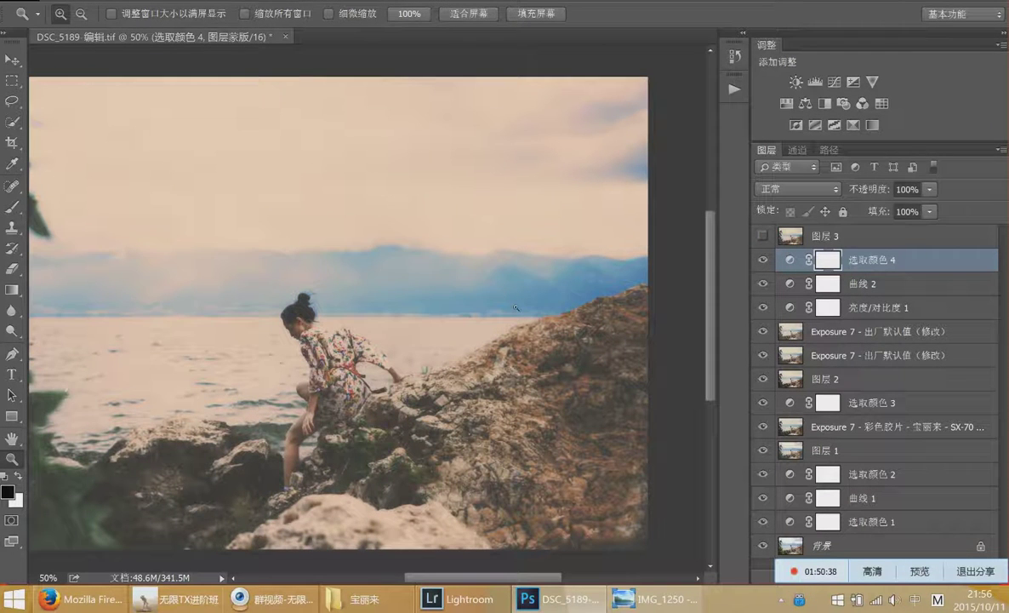
key(z)
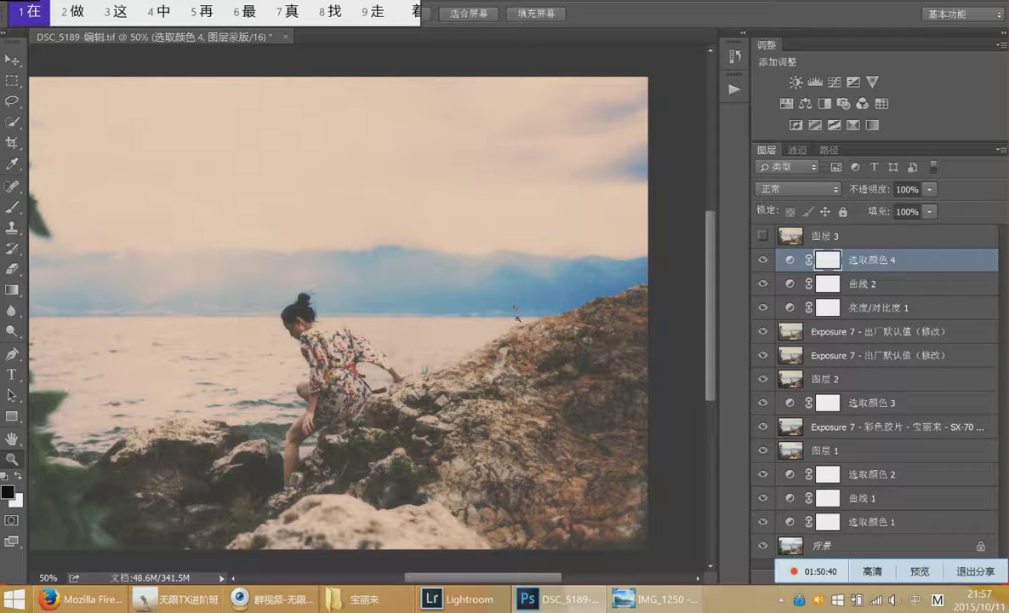
key(Escape)
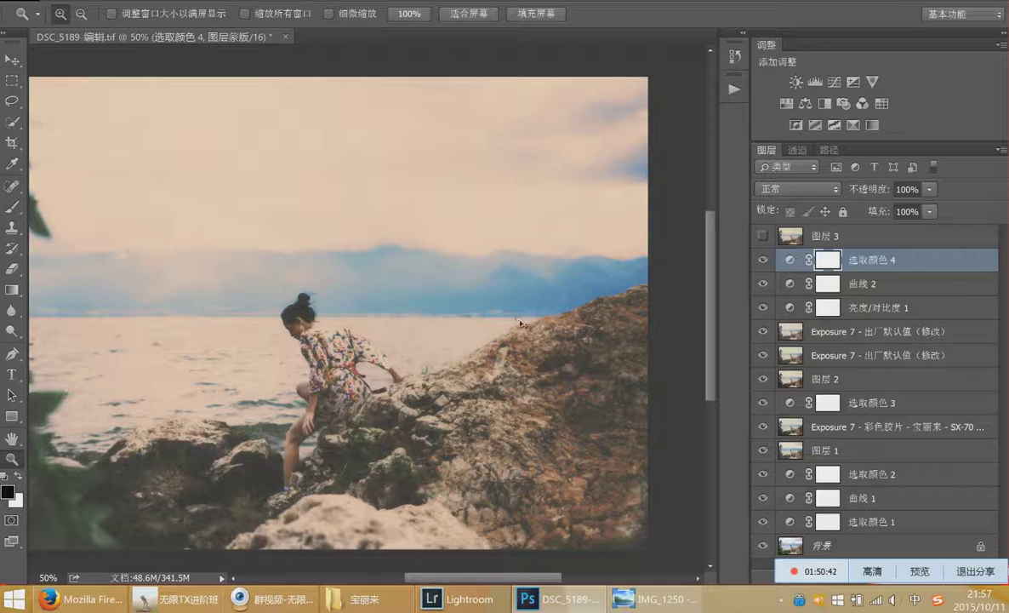
alt+click(517, 319)
click(429, 308)
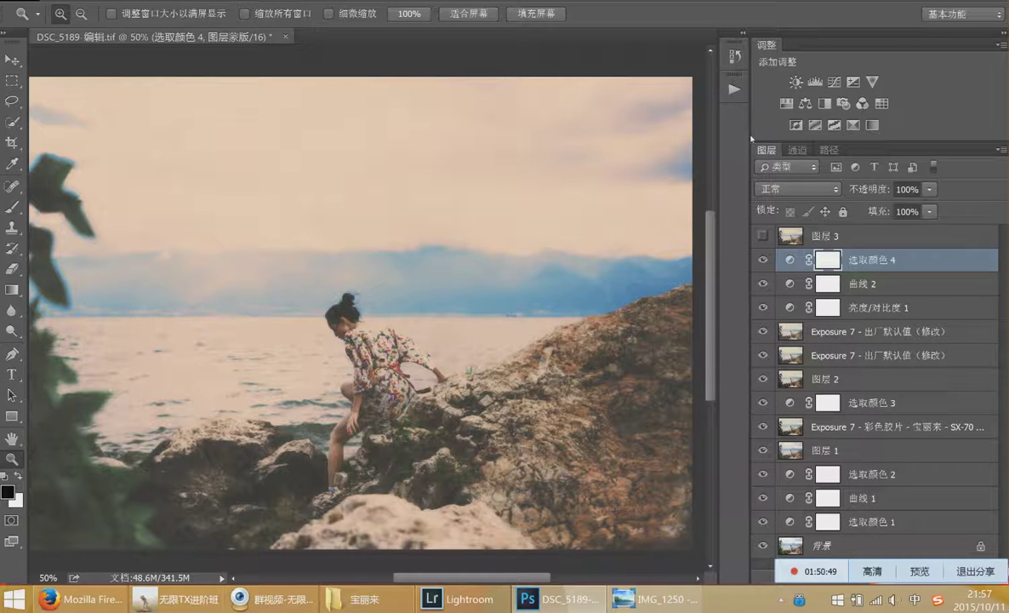
drag(751, 136, 819, 136)
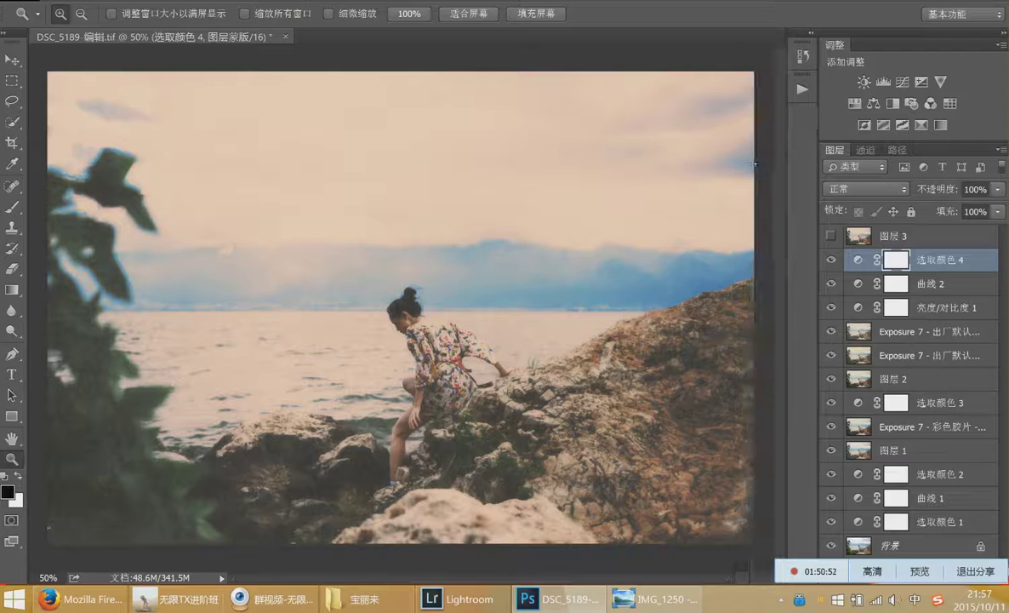
Switch to the QQ group chat, shrink its window and place it beside the graded photo
click(177, 599)
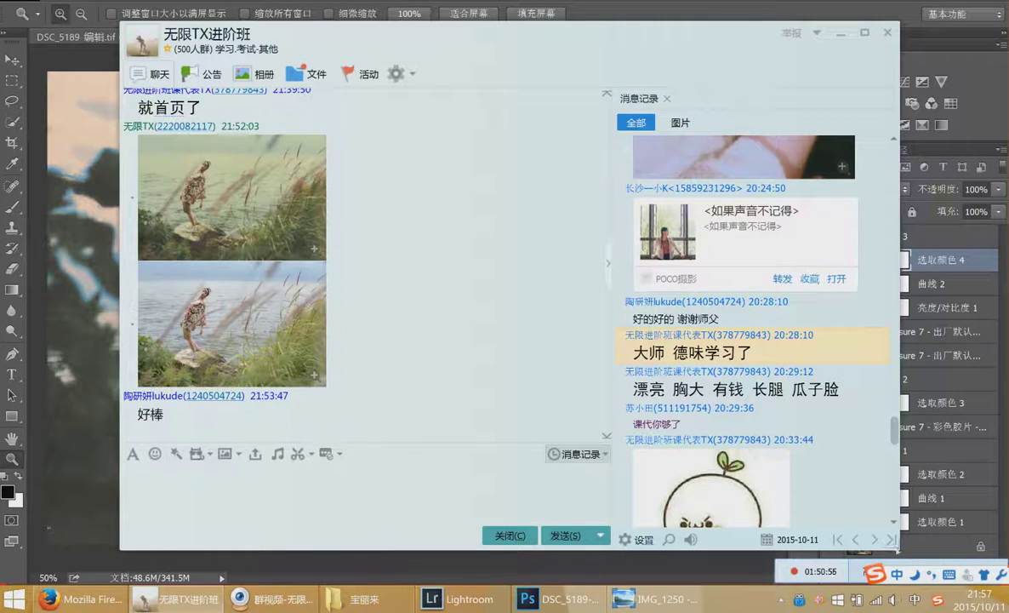
drag(899, 549, 726, 408)
drag(789, 456, 711, 405)
drag(340, 41, 984, 79)
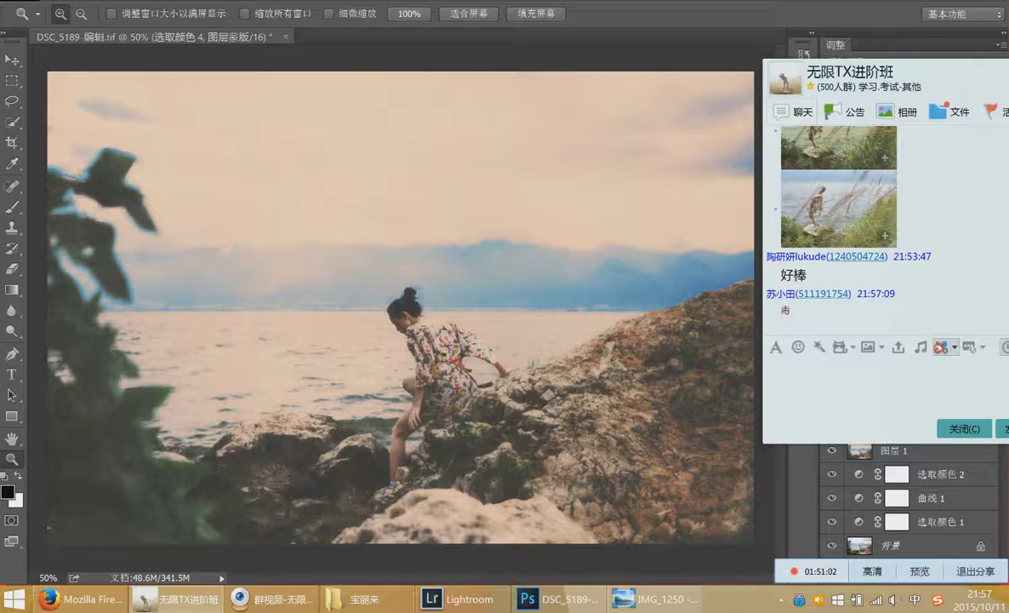
Capture a screenshot of the whole graded photo, send it to the group chat and put the chat window away
key(ctrl+alt+a)
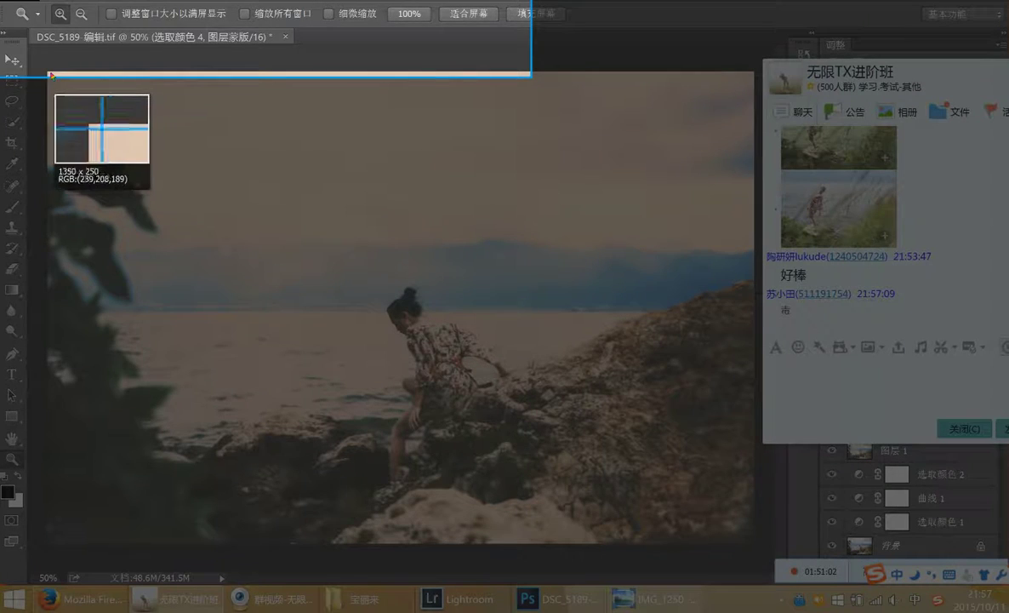
drag(50, 73, 754, 540)
double_click(614, 431)
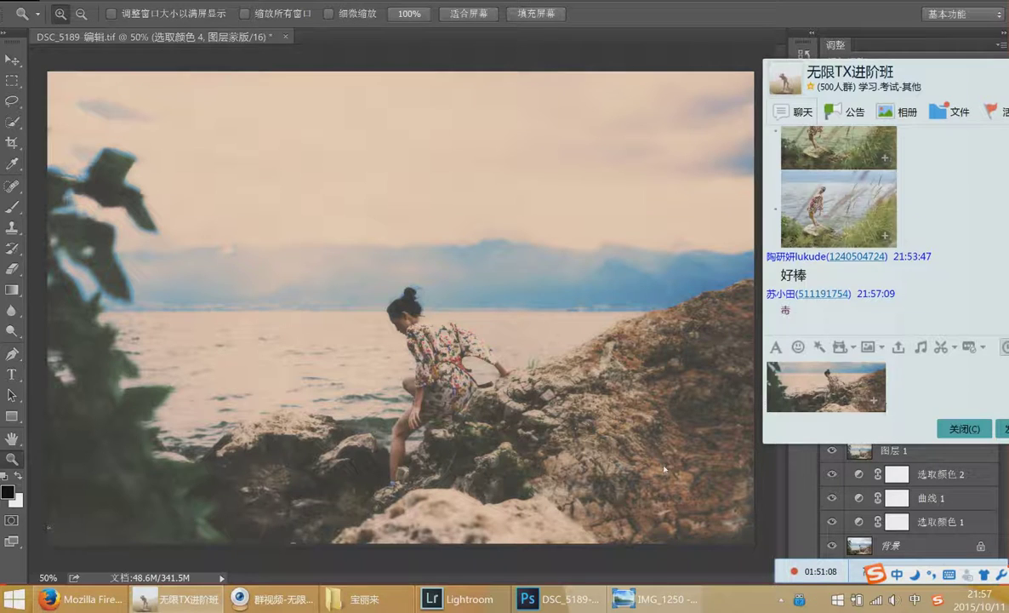
key(Return)
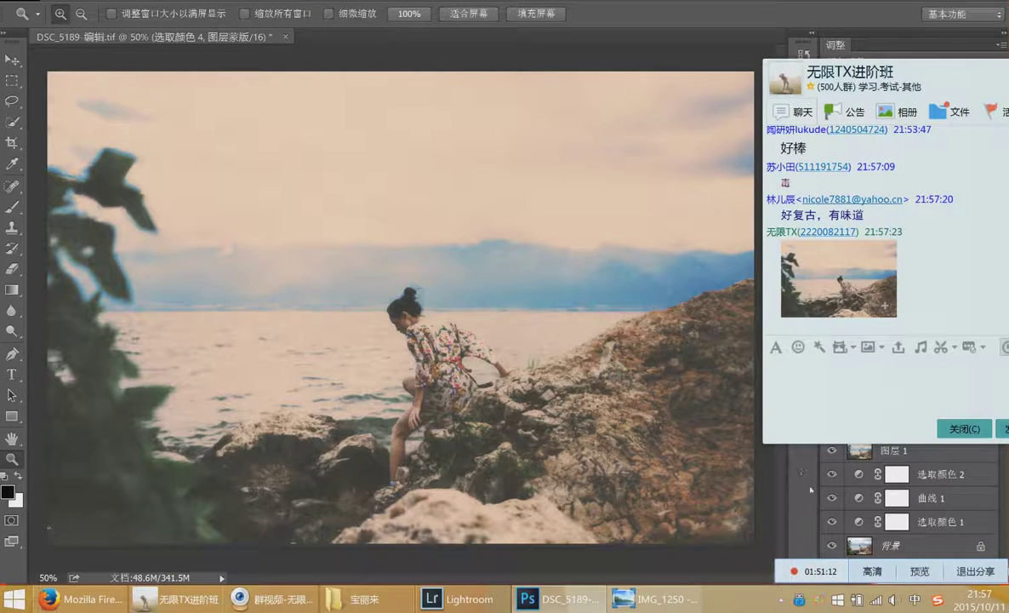
drag(910, 71, 570, 79)
click(957, 77)
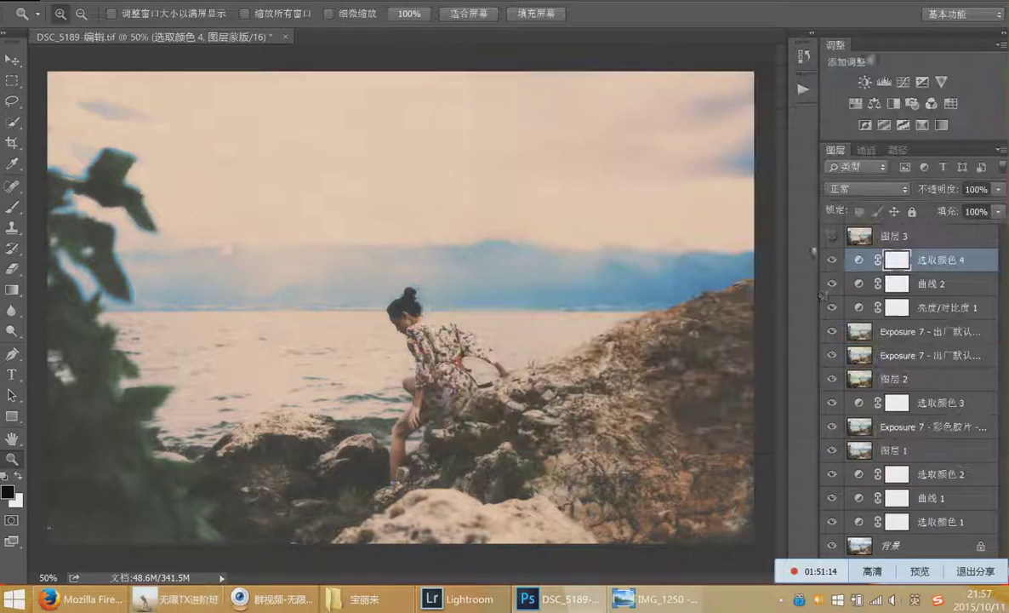
Hide all layers above 背景 and send a screenshot of the unedited photo to the QQ group chat
drag(834, 260, 825, 541)
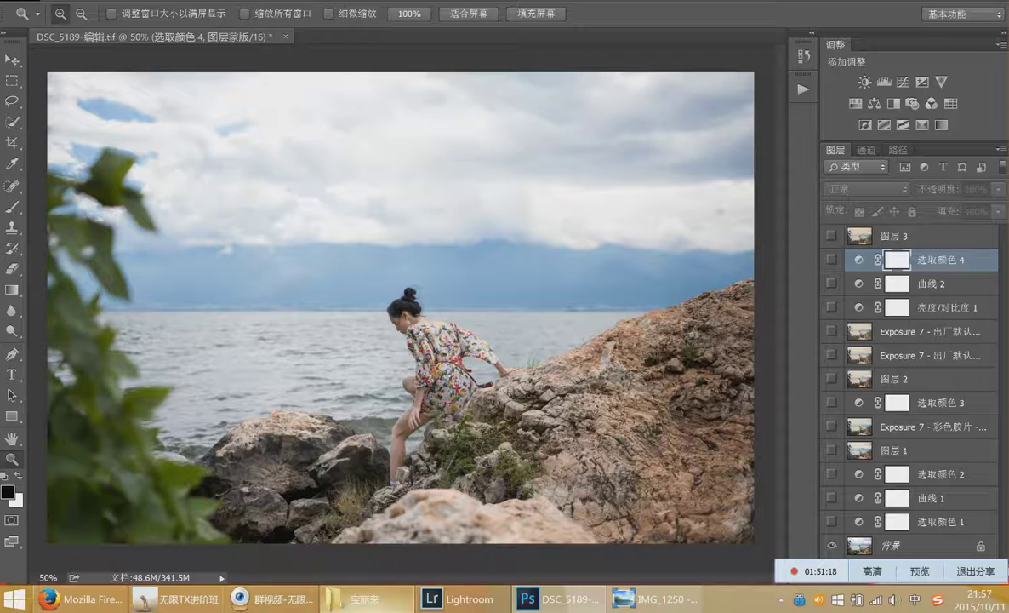
click(180, 599)
drag(595, 76, 955, 81)
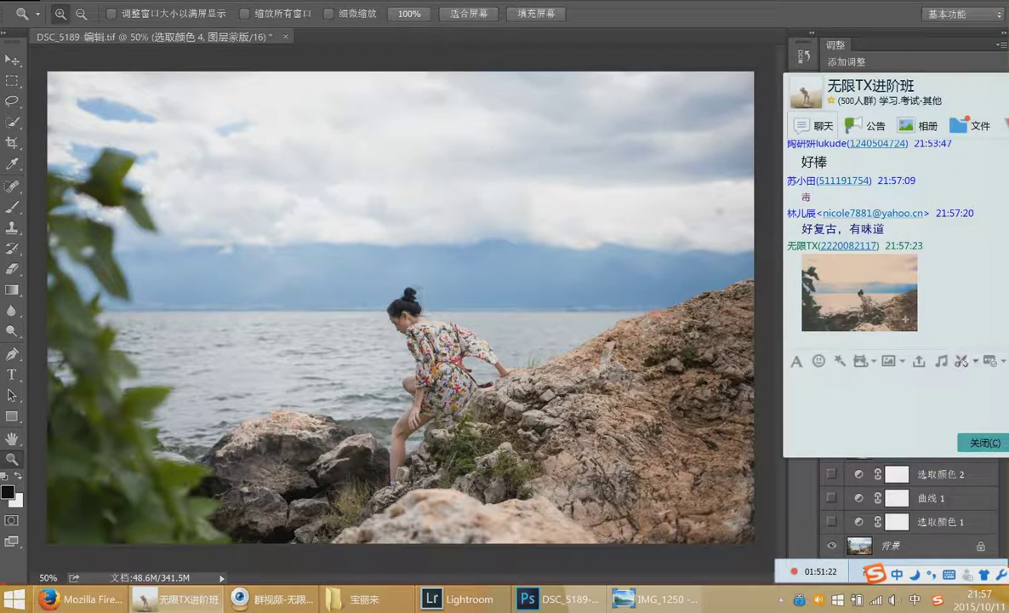
key(ctrl+alt+a)
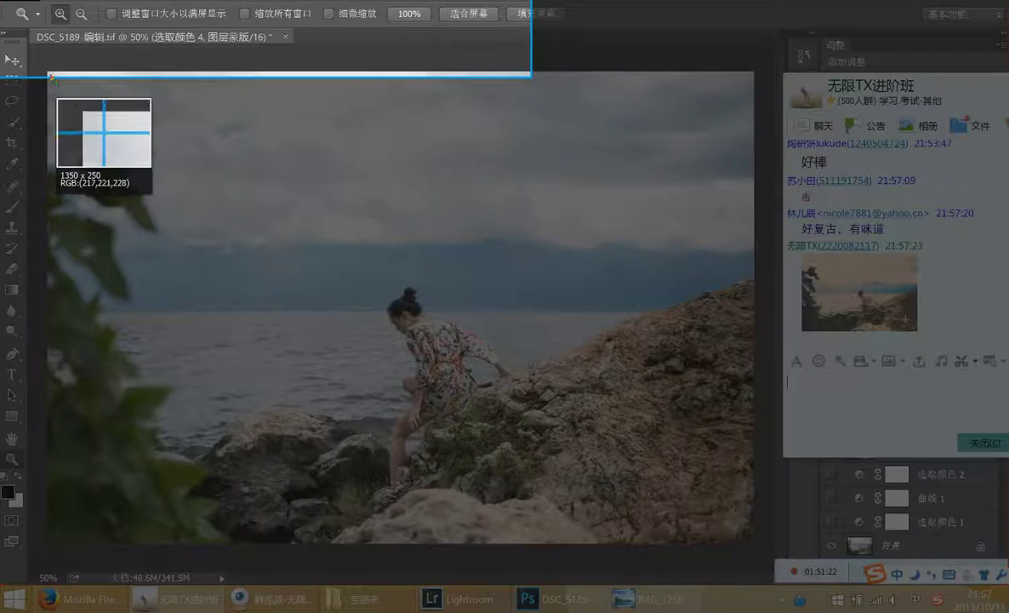
drag(52, 77, 755, 543)
double_click(688, 478)
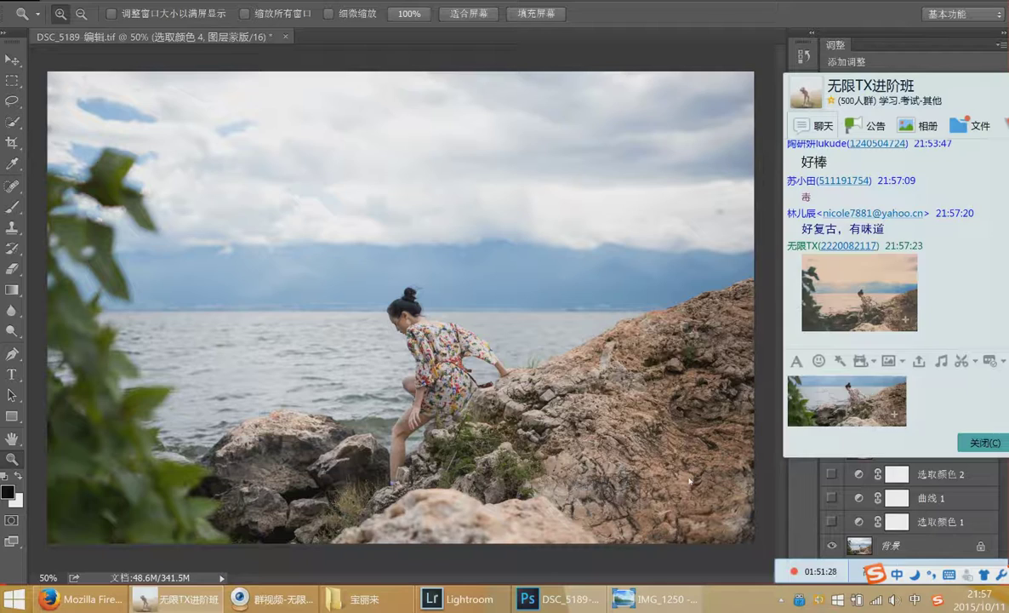
key(Return)
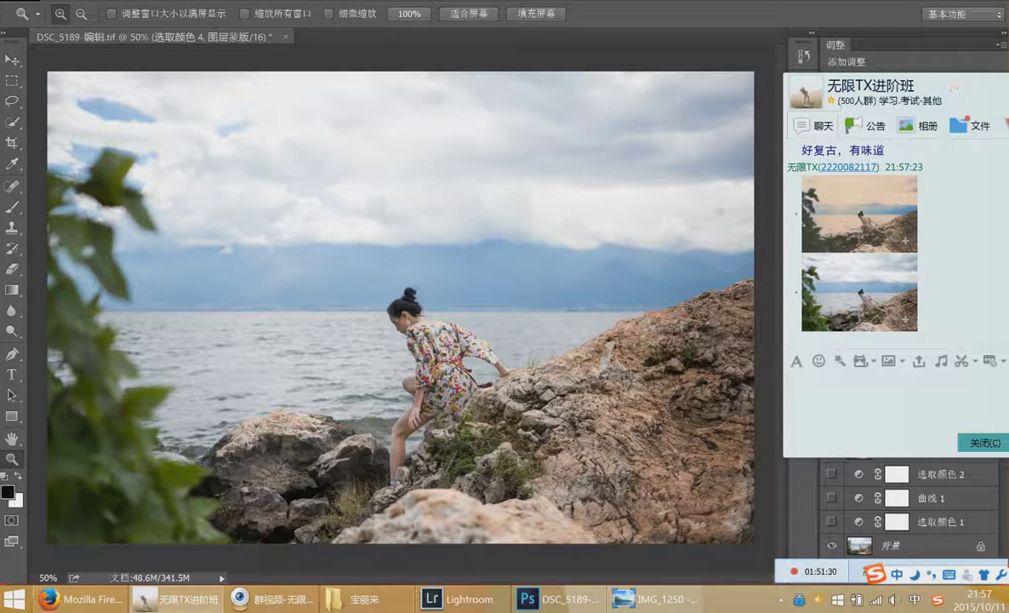
Compare the graded and original screenshots in the maximized group chat, restore its window size and minimize it
drag(842, 110, 342, 92)
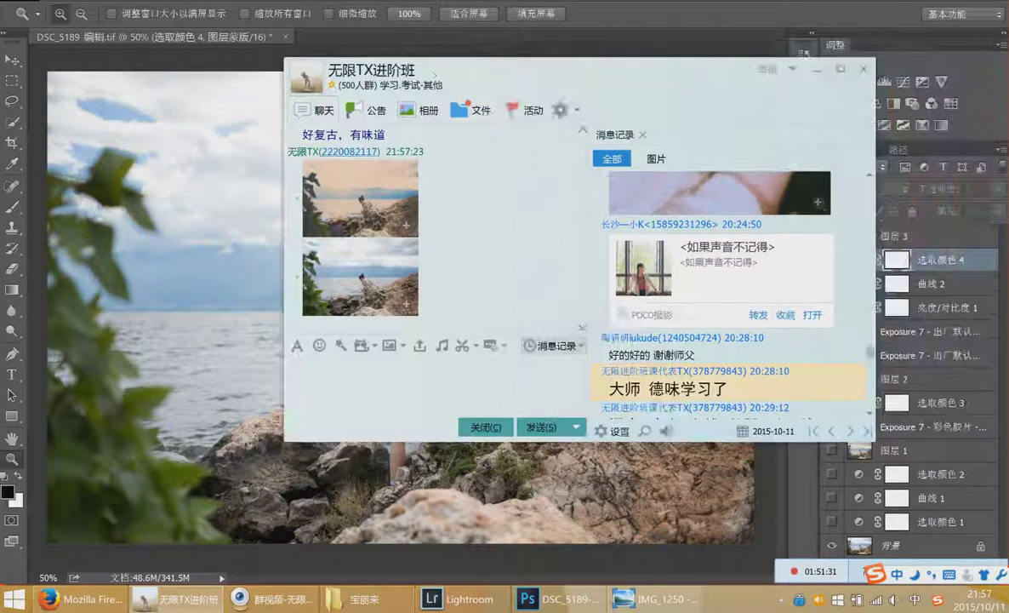
double_click(432, 75)
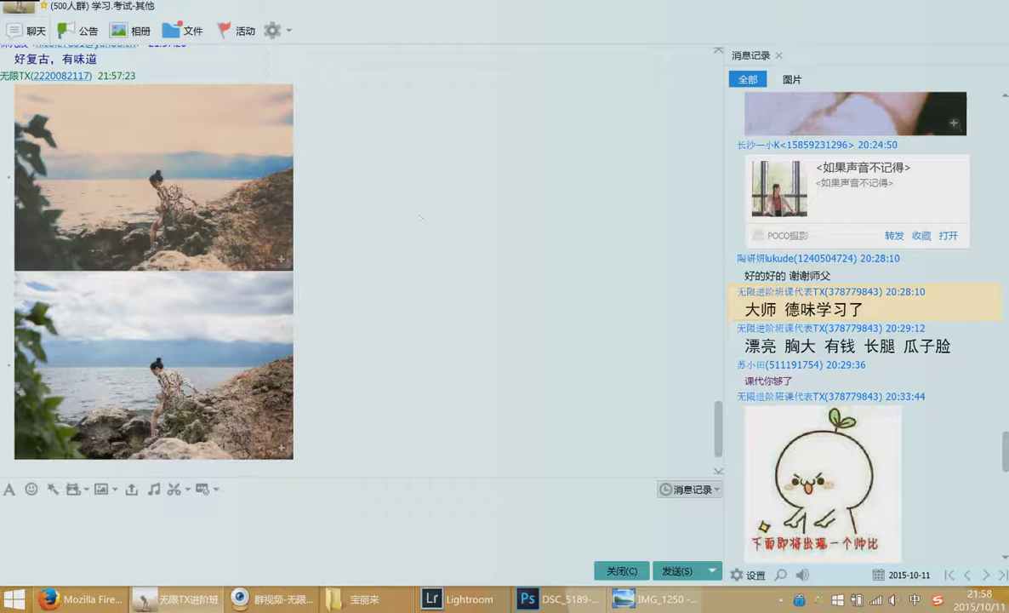
click(449, 254)
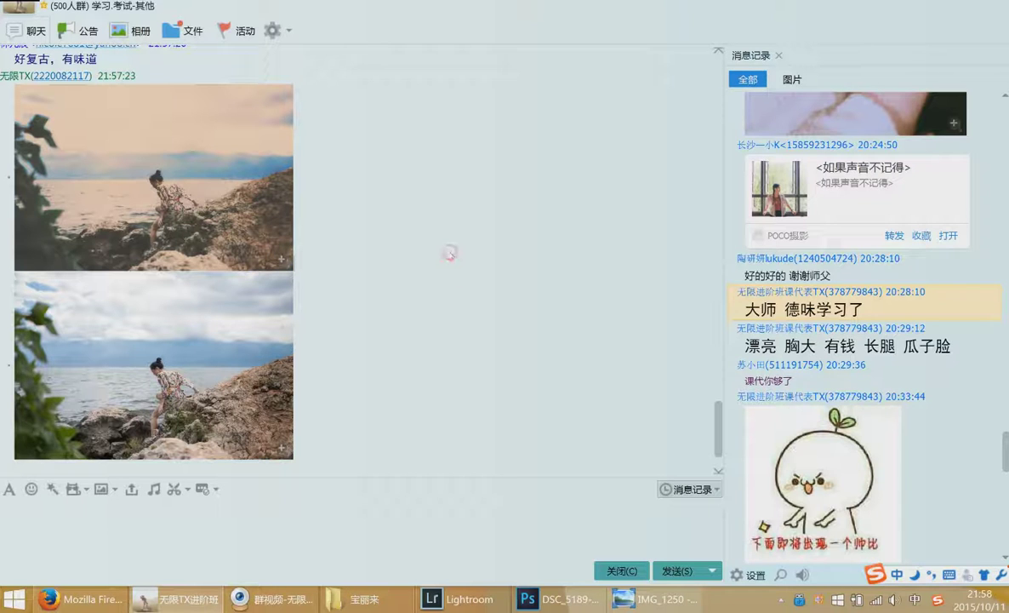
click(450, 253)
click(976, 1)
drag(507, 89, 366, 126)
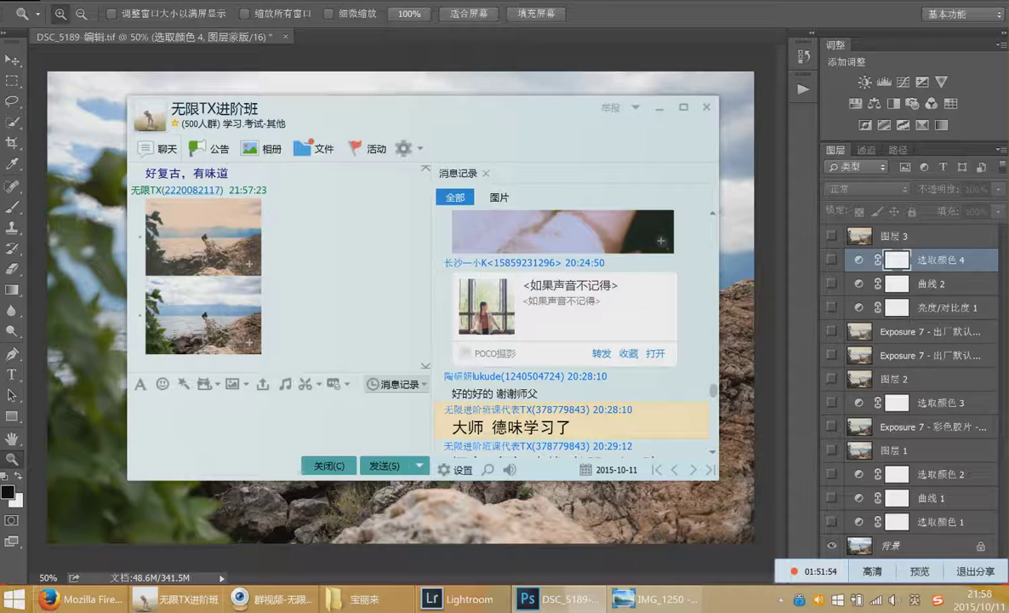
drag(482, 134, 460, 182)
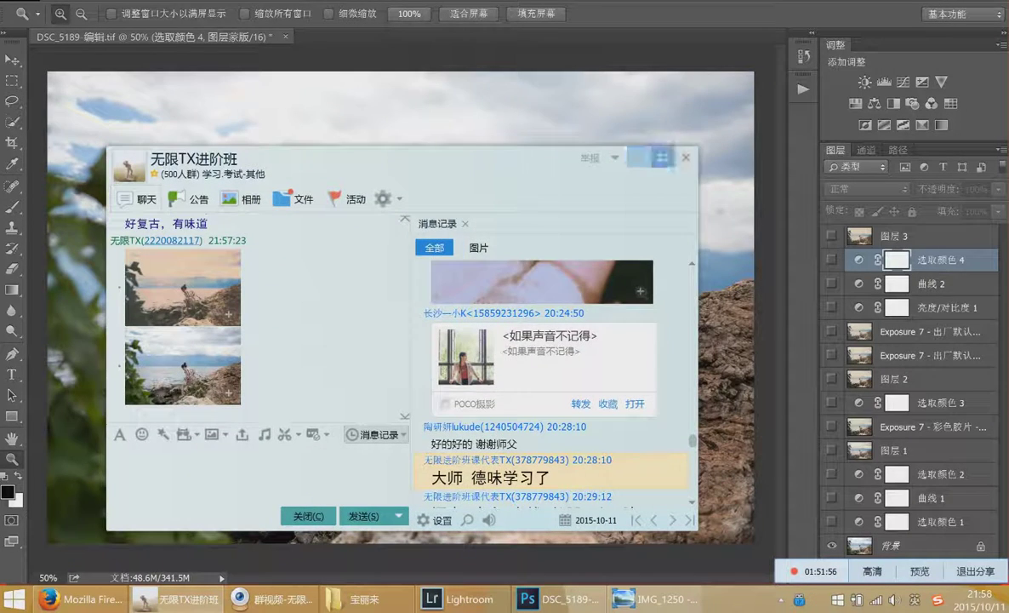
click(639, 157)
Close Photoshop, Lightroom and the IMG_1250 photo viewer, and switch to the group video window
click(508, 223)
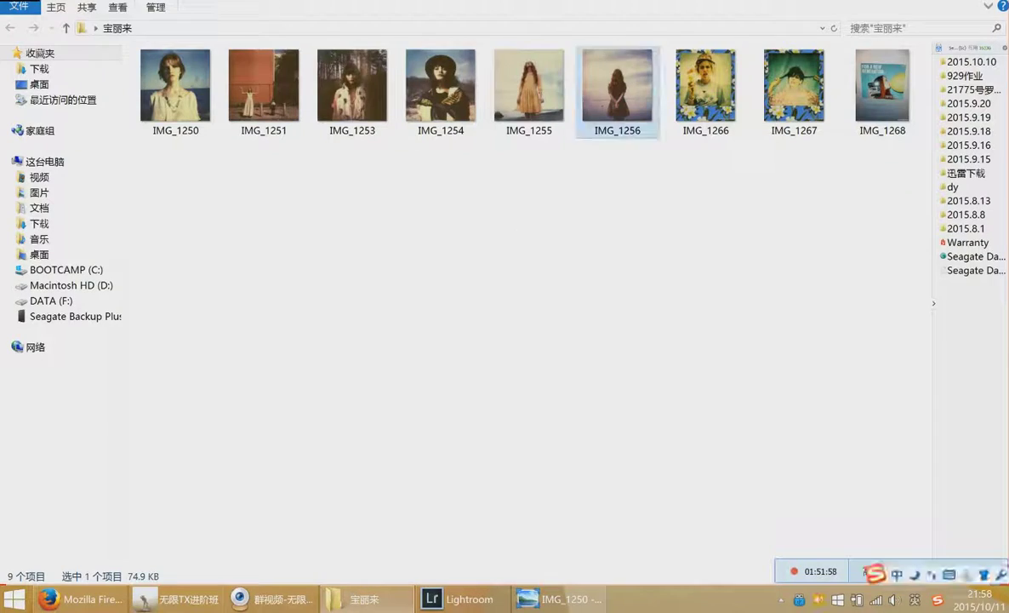
click(941, 1)
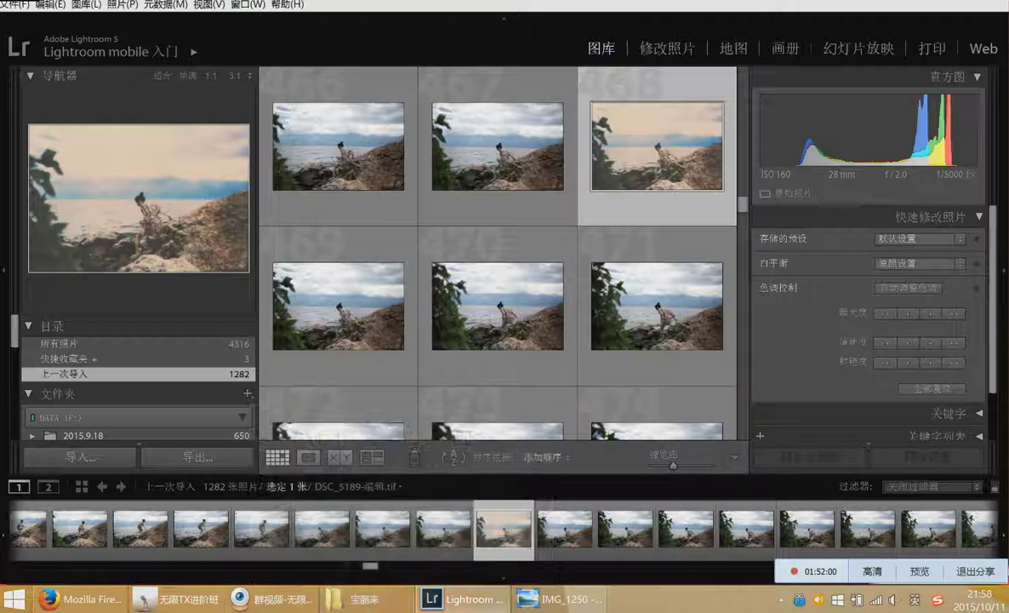
click(996, 1)
key(alt+Tab)
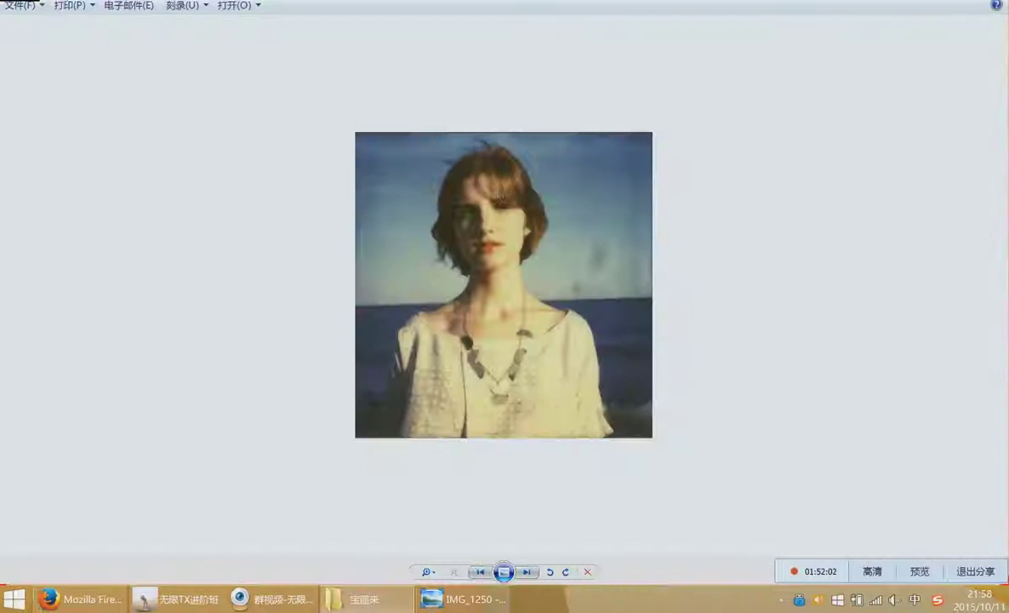
key(alt+F4)
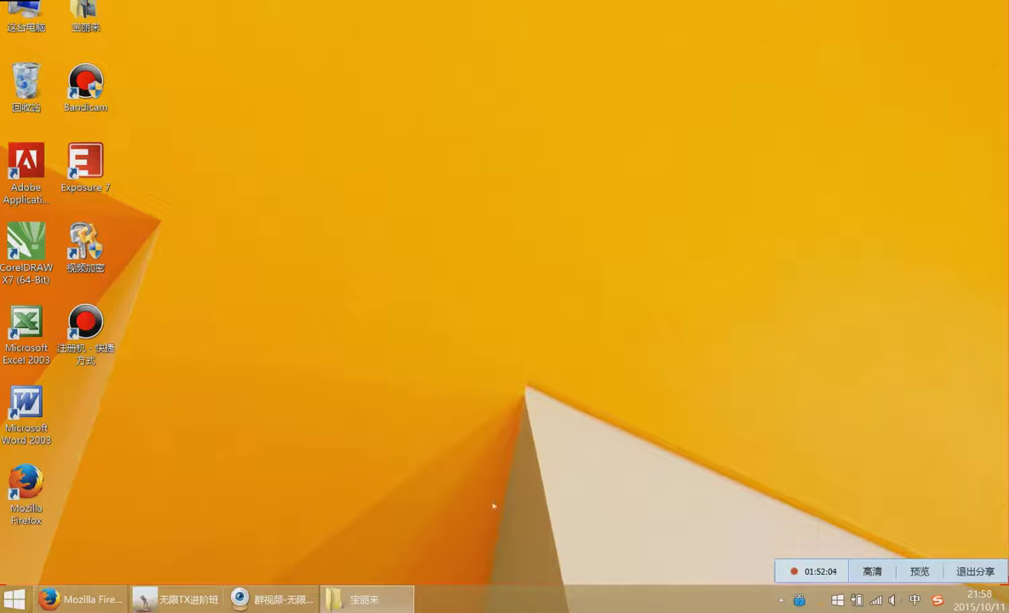
key(alt+Tab)
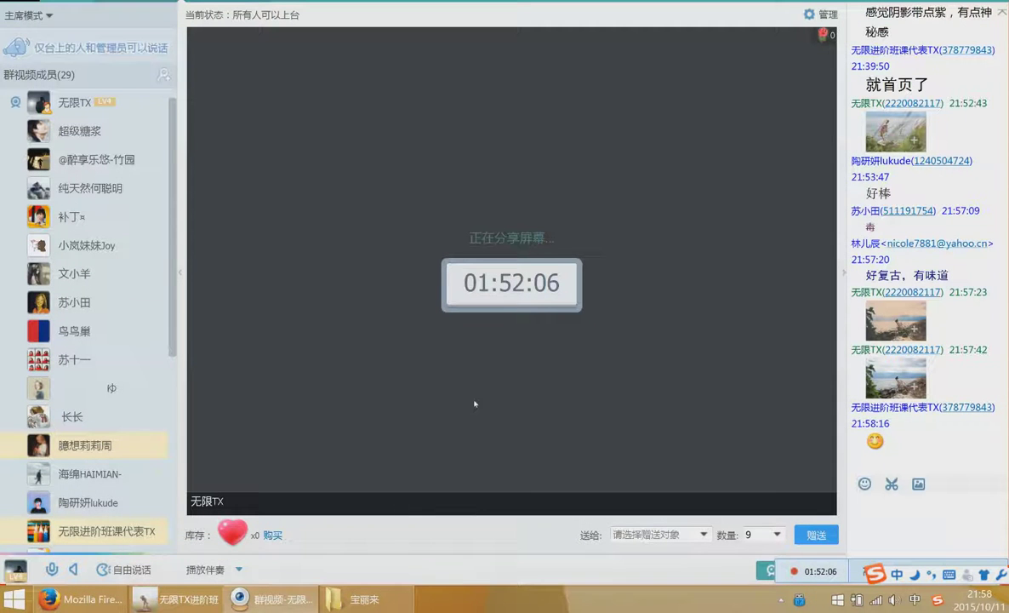